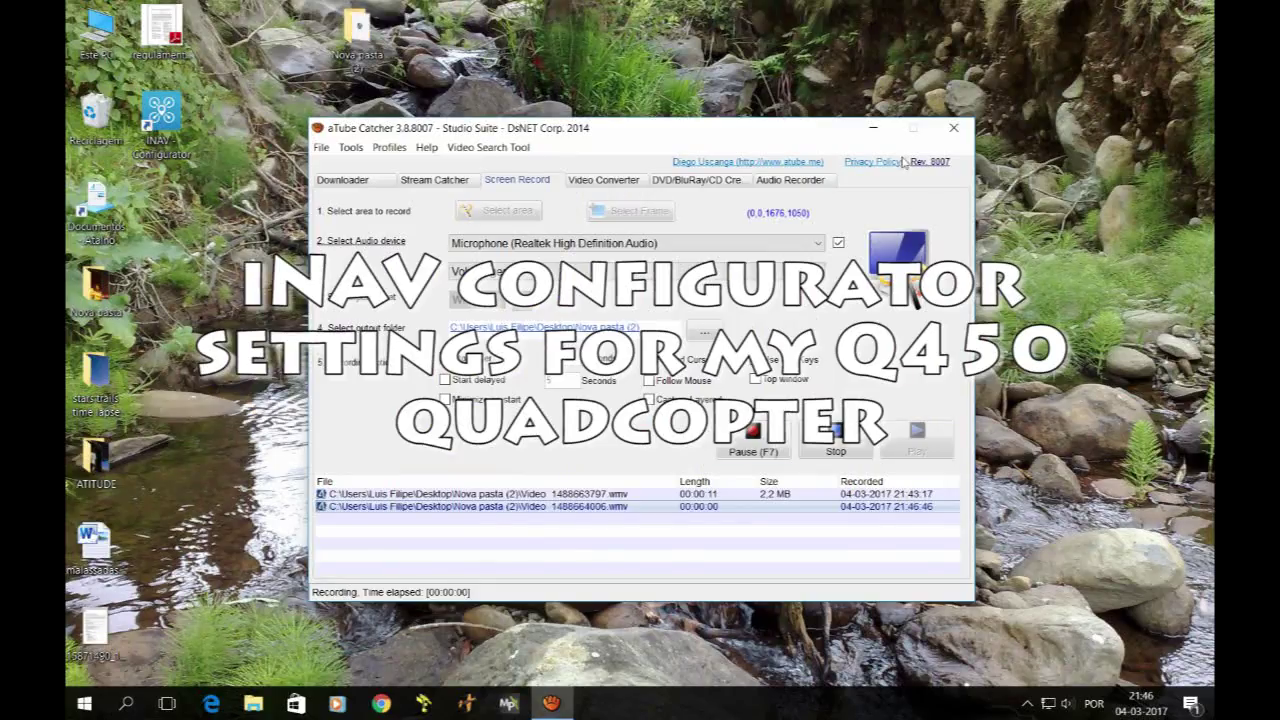
# - Launch INAV Configurator and connect to the flight controller on COM4 at 115200 baud
pyautogui.click(875, 129)
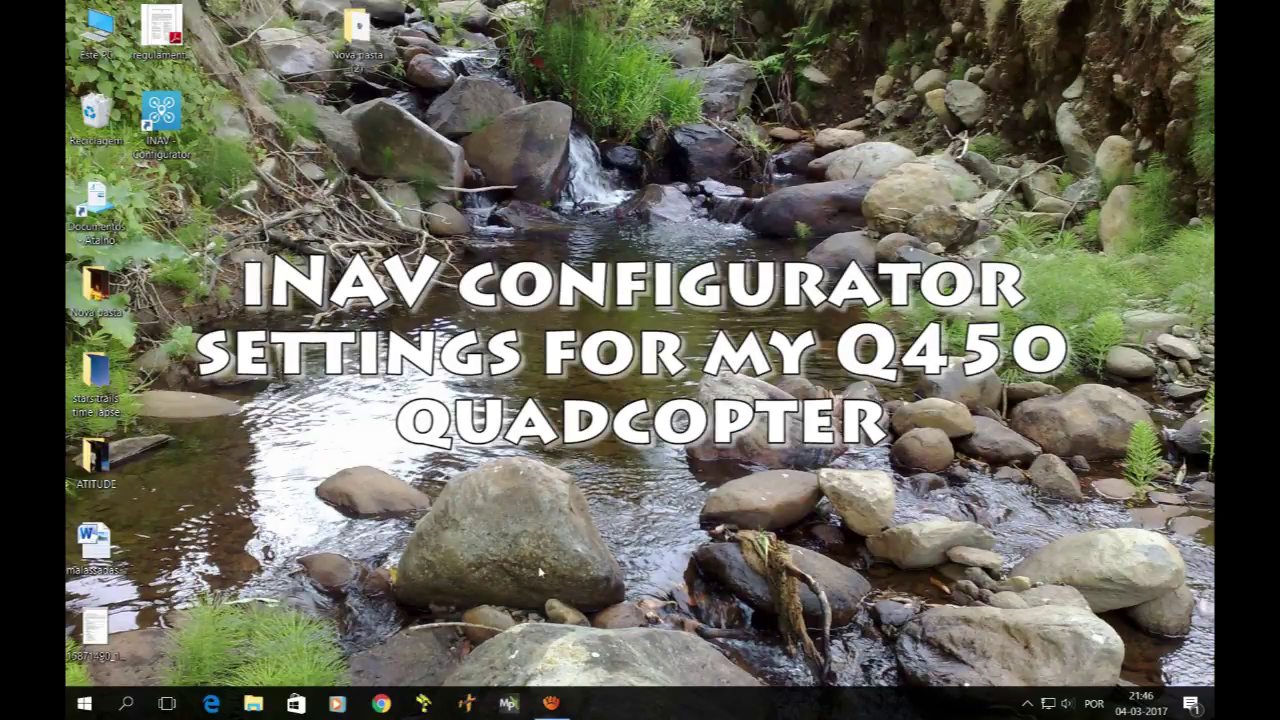
pyautogui.doubleClick(160, 140)
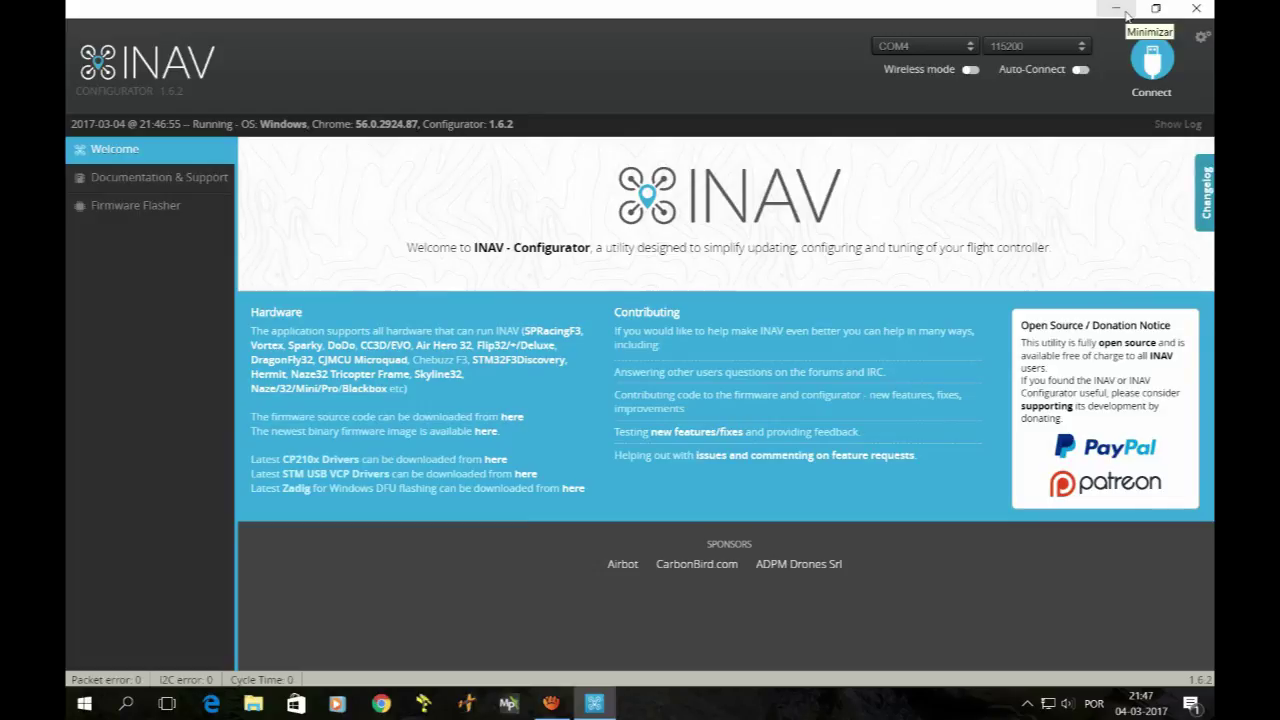
pyautogui.click(1118, 9)
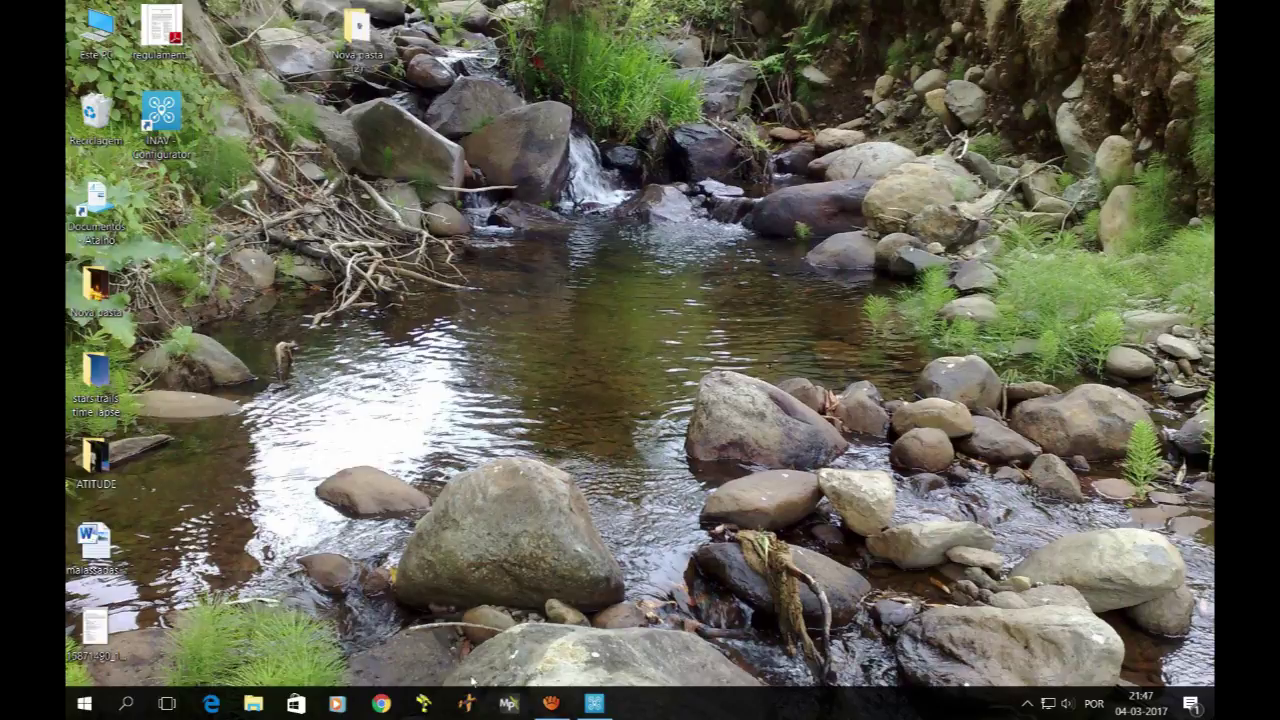
pyautogui.click(595, 705)
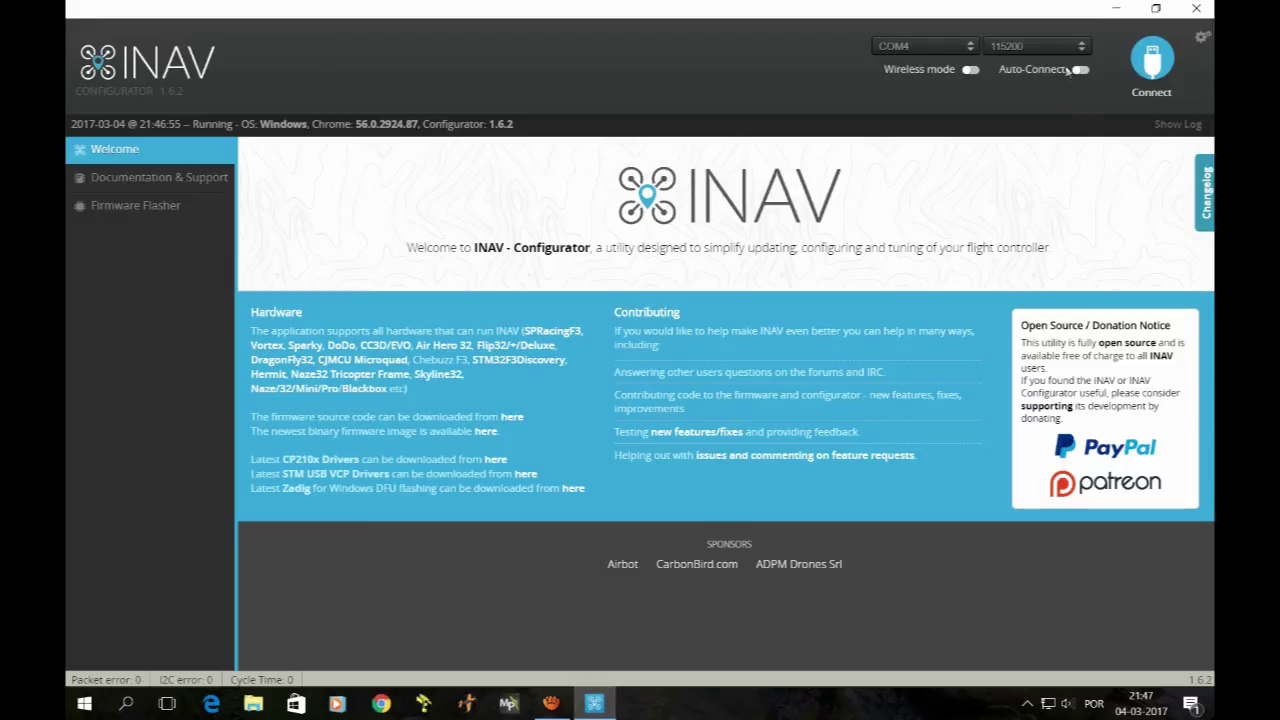
pyautogui.click(1155, 62)
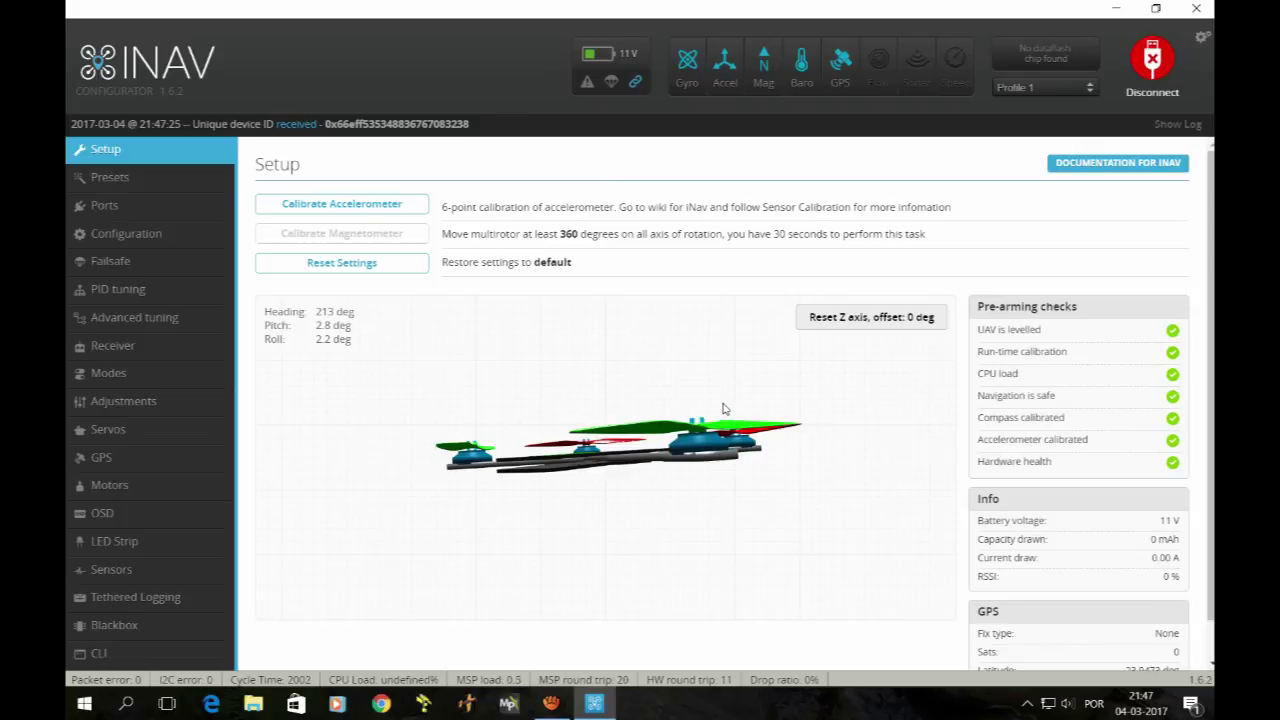
# - Review the pre-arming checks, battery info and GPS data on the Setup page, and try to open the Presets page
pyautogui.scroll(-1, 725, 408)
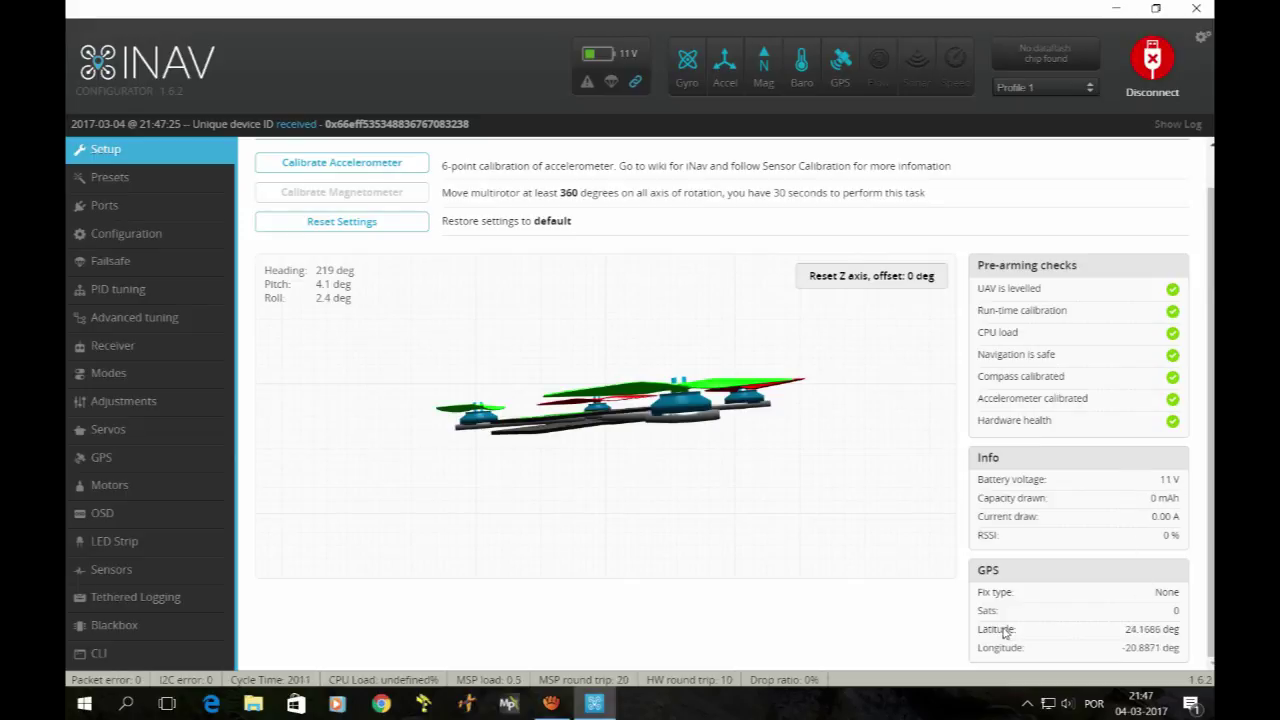
pyautogui.click(112, 185)
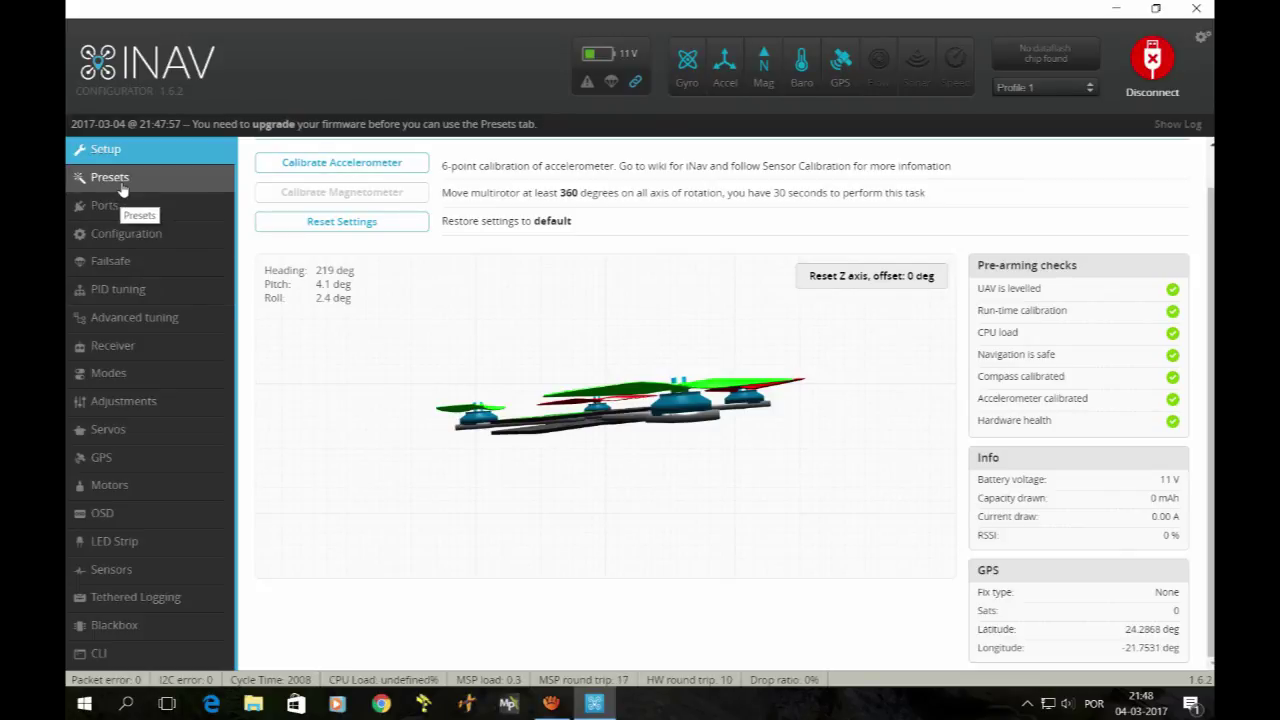
pyautogui.click(122, 189)
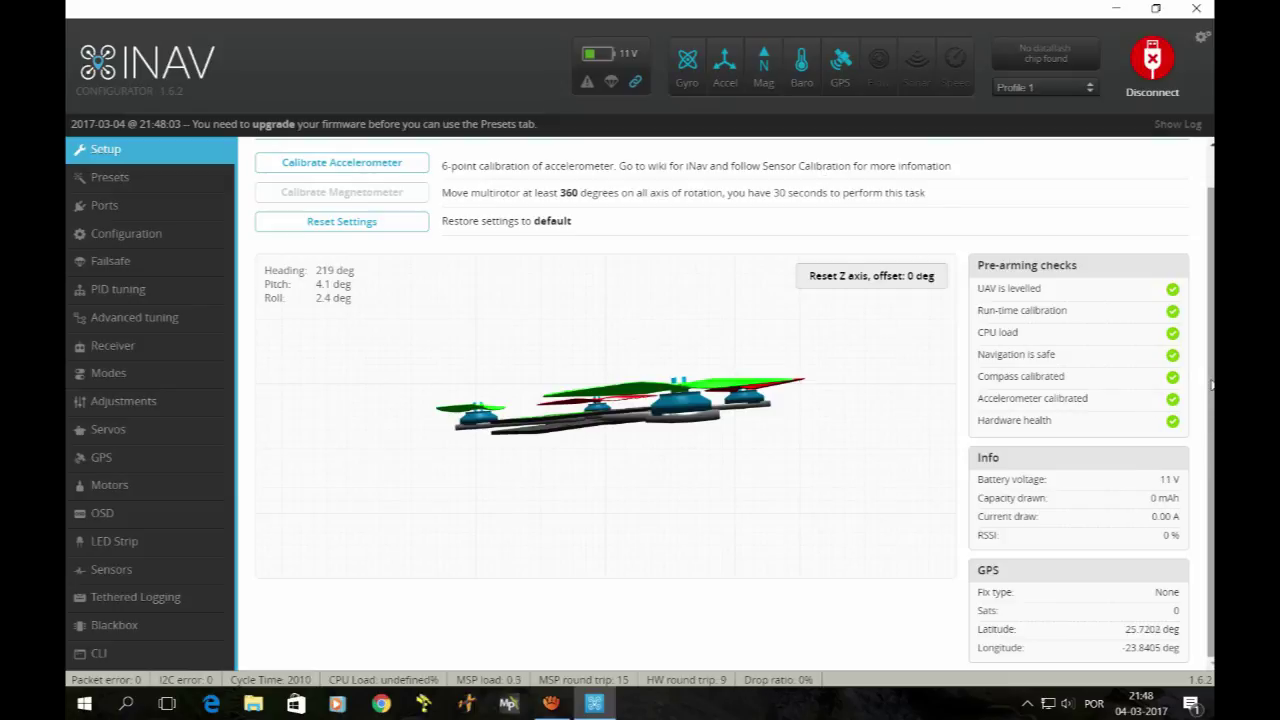
pyautogui.scroll(1, 1211, 420)
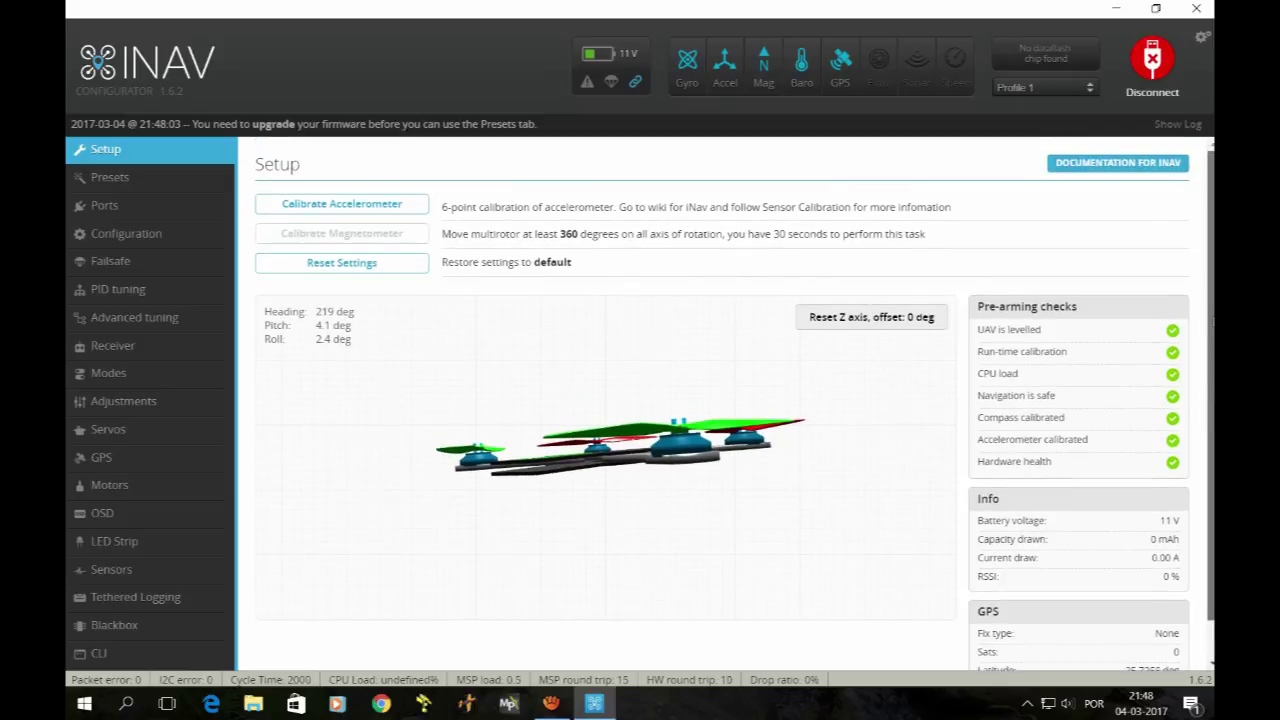
pyautogui.scroll(-1, 1211, 420)
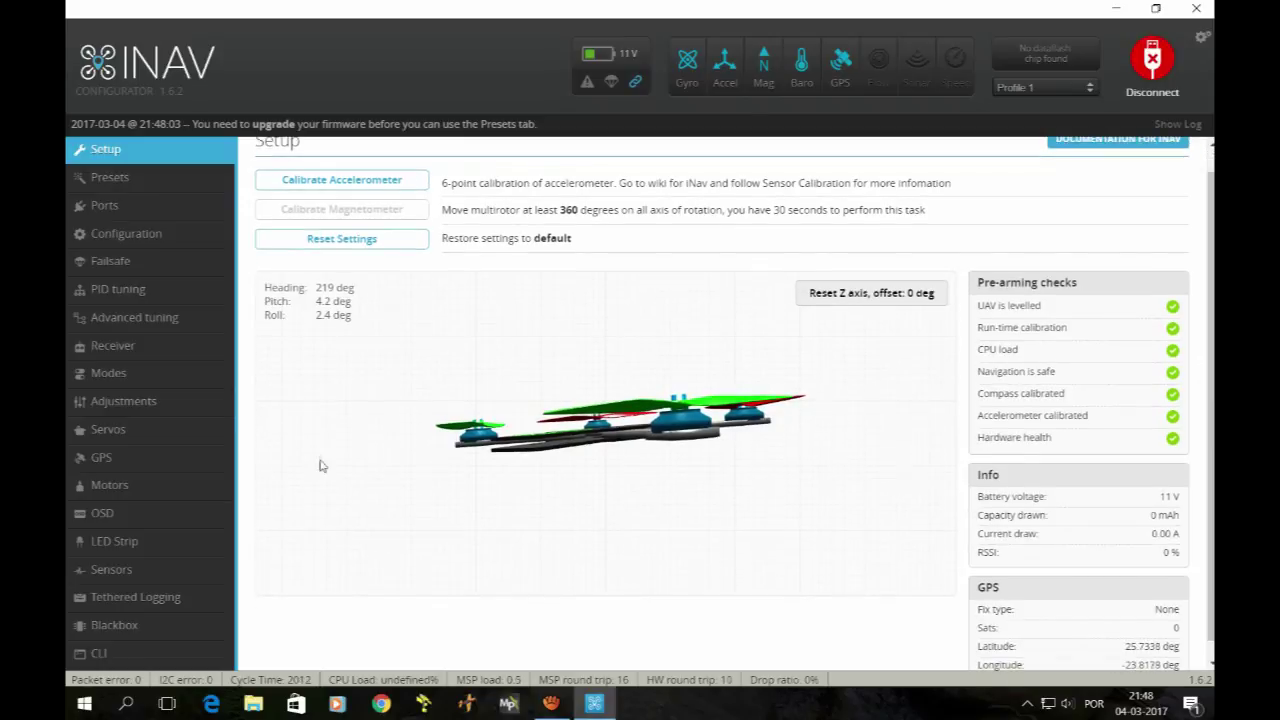
# - Check the UART assignments on the Ports page and review the mixer, sensor alignment and receiver mode on the Configuration page
pyautogui.click(105, 206)
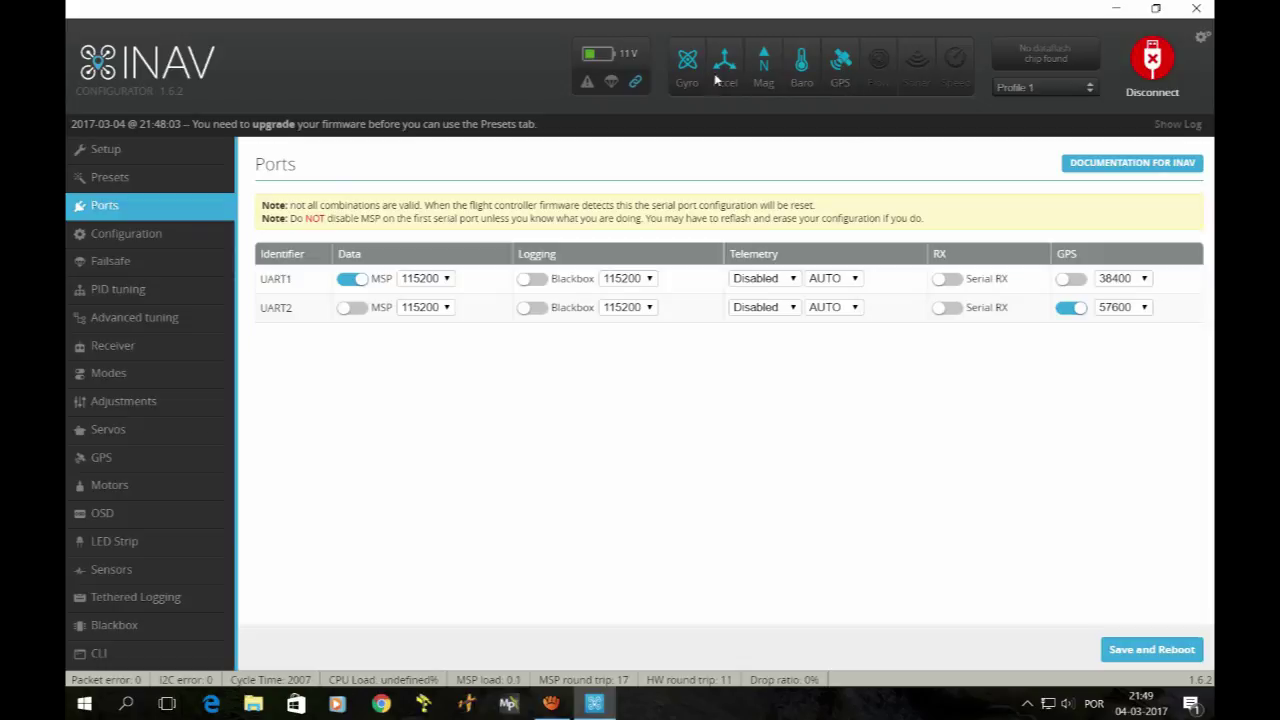
pyautogui.click(128, 234)
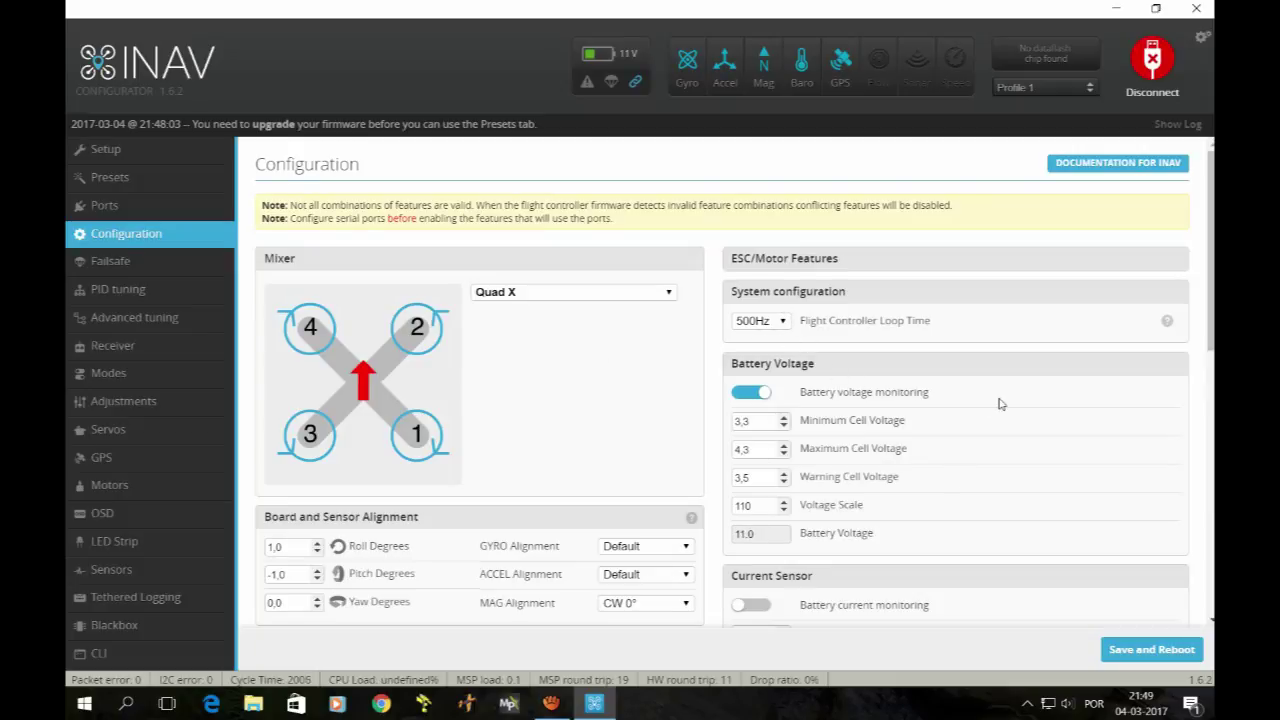
pyautogui.scroll(-1, 990, 406)
pyautogui.scroll(-1, 990, 410)
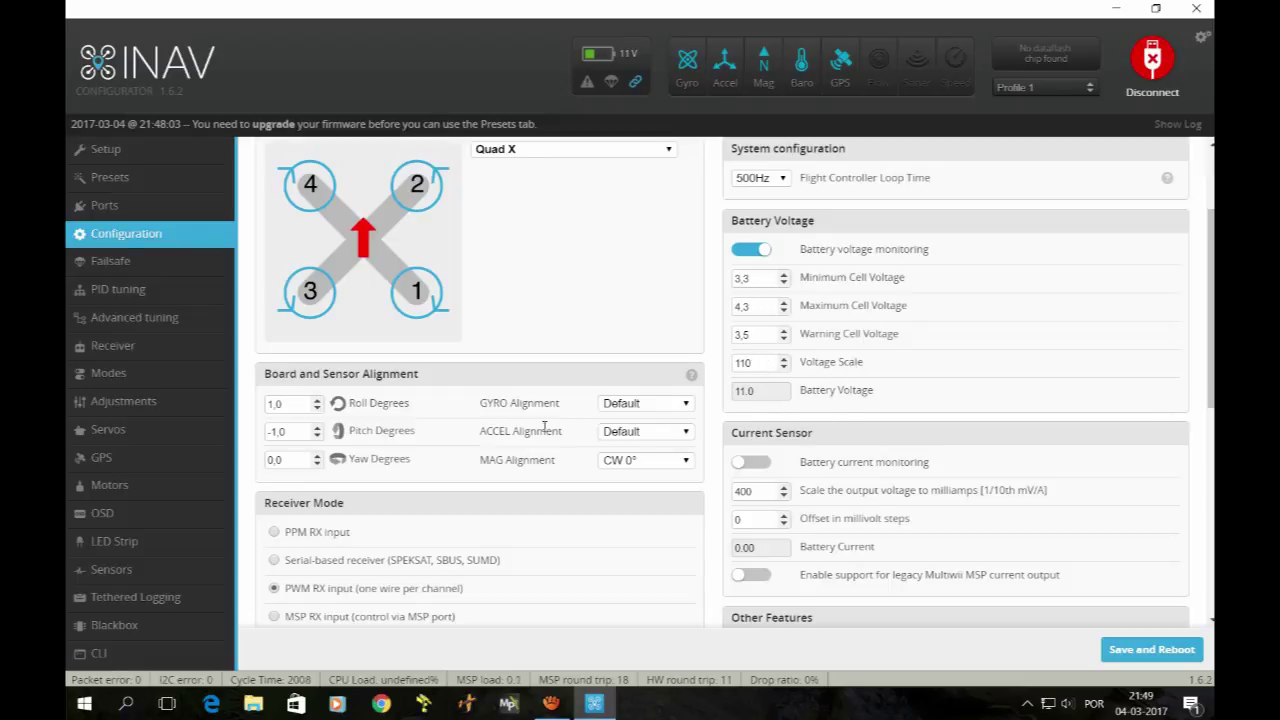
pyautogui.scroll(-1, 540, 430)
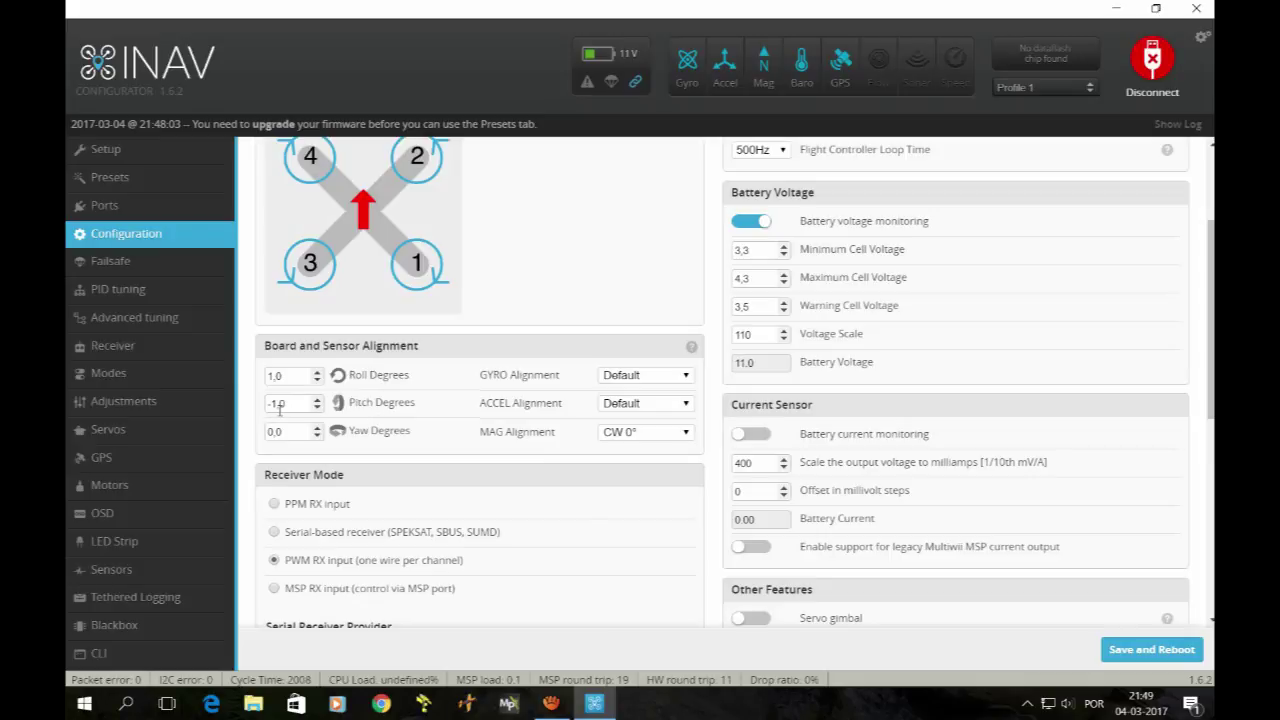
pyautogui.scroll(-1, 470, 492)
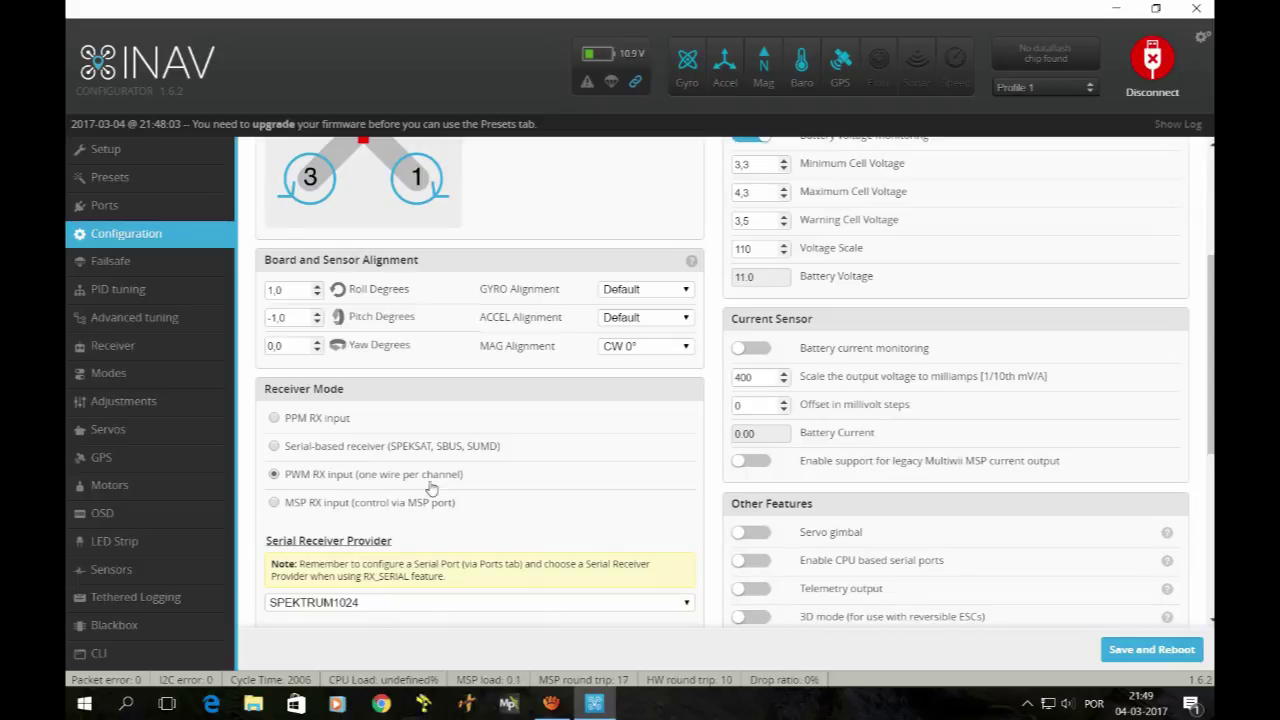
pyautogui.scroll(-3, 640, 385)
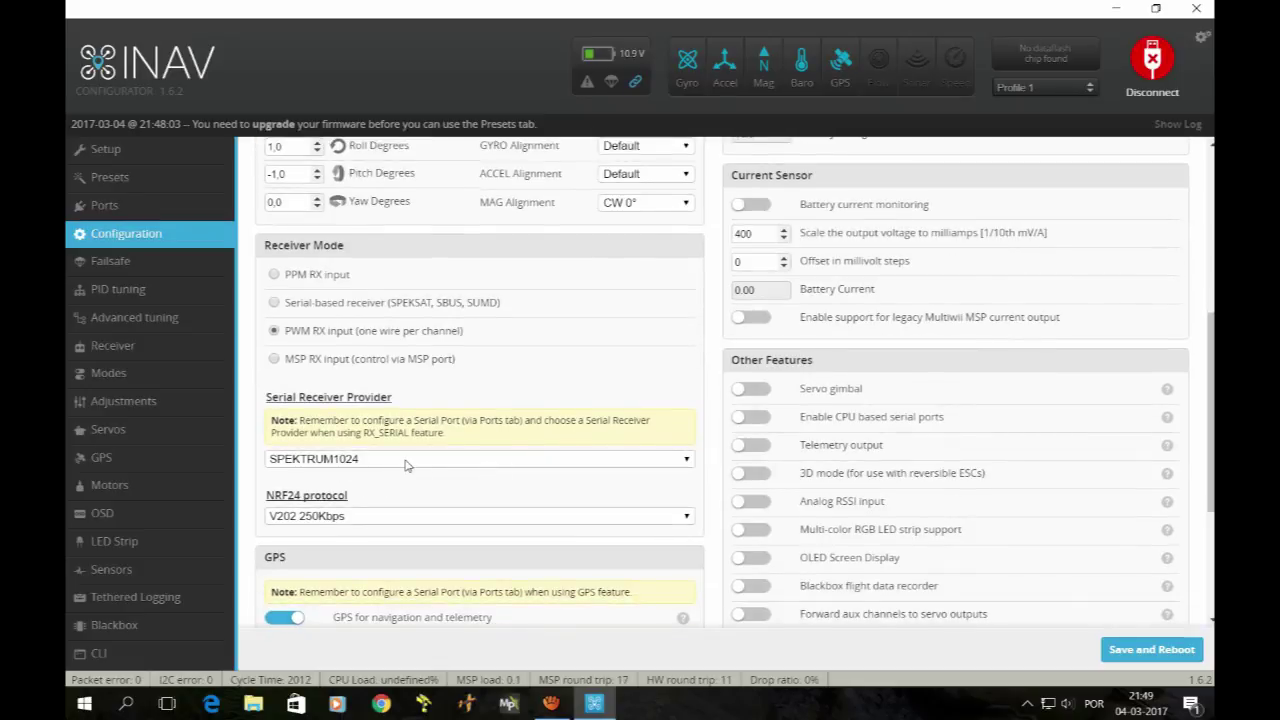
pyautogui.scroll(-2, 405, 465)
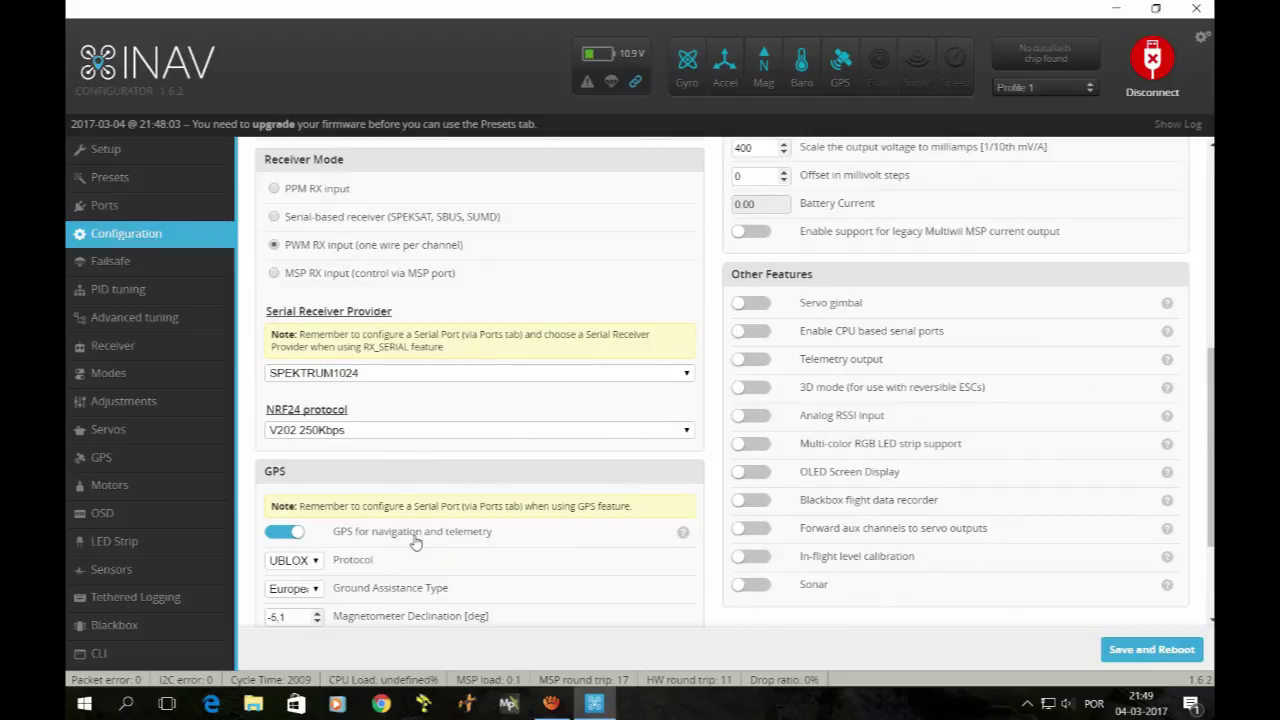
# - Examine the battery, current sensor, other features, GPS and 3D settings on the Configuration page
pyautogui.scroll(1, 415, 540)
pyautogui.scroll(4, 415, 540)
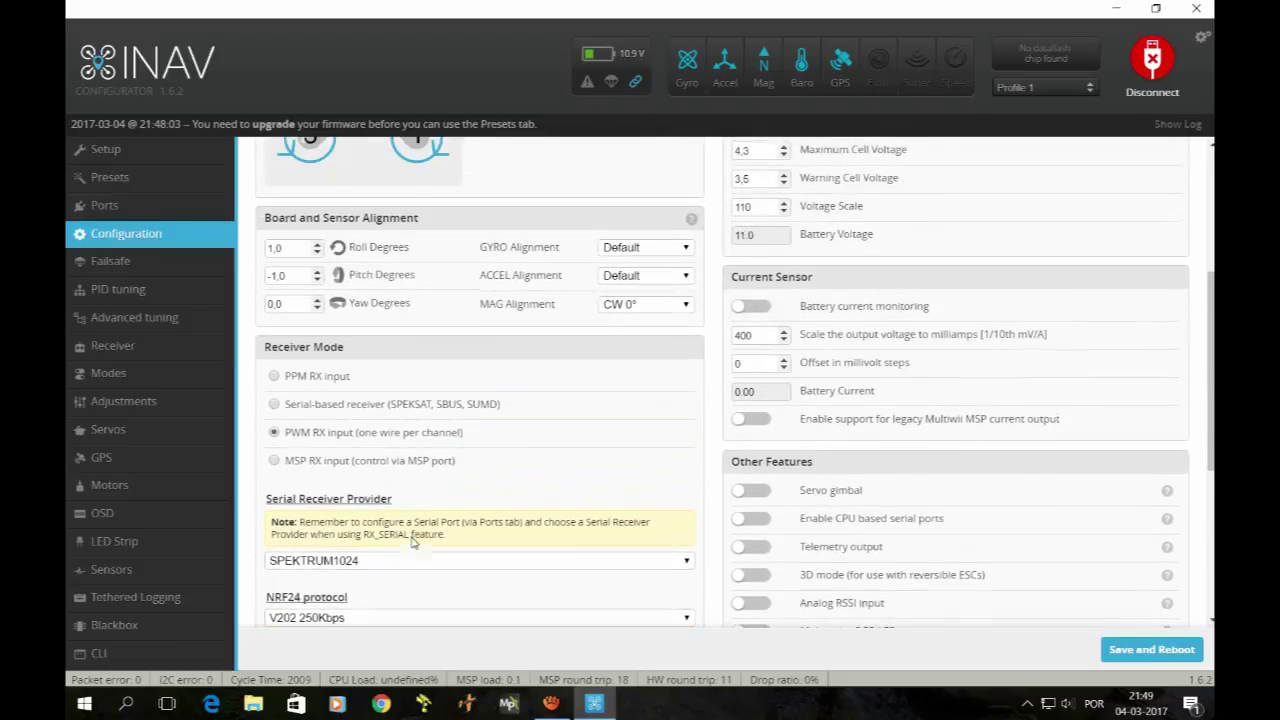
pyautogui.scroll(3, 805, 420)
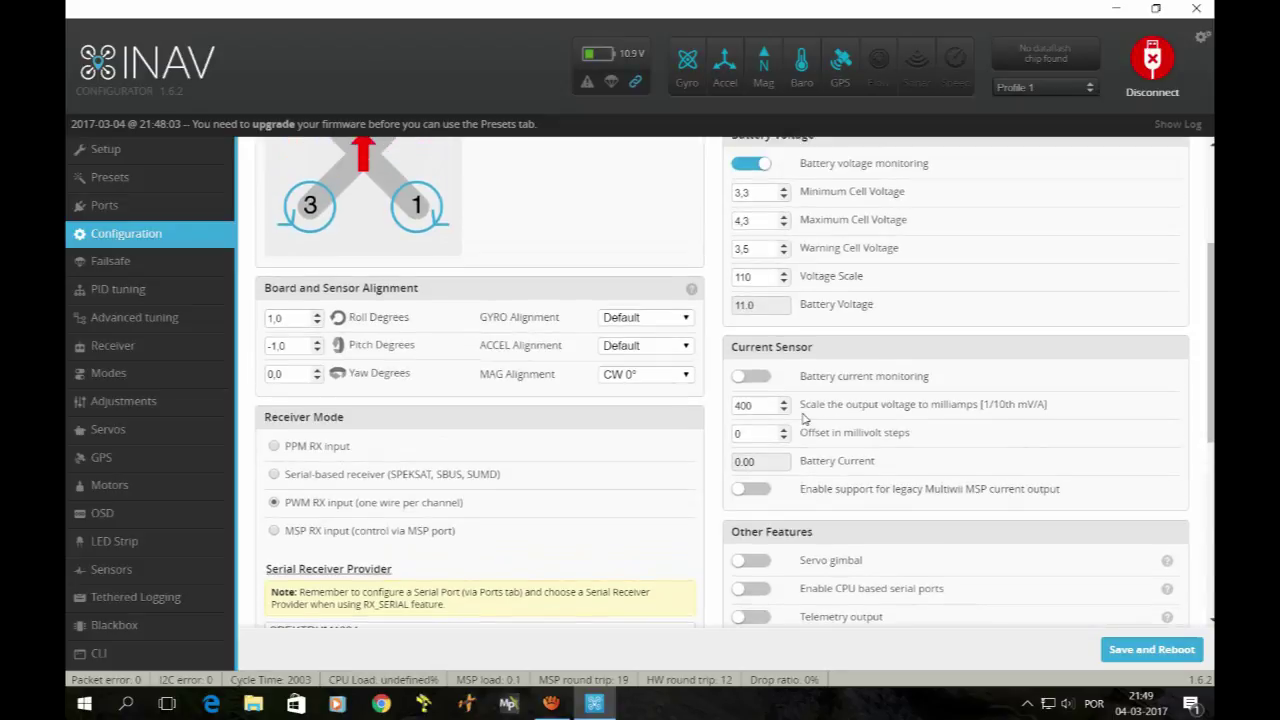
pyautogui.scroll(1, 805, 420)
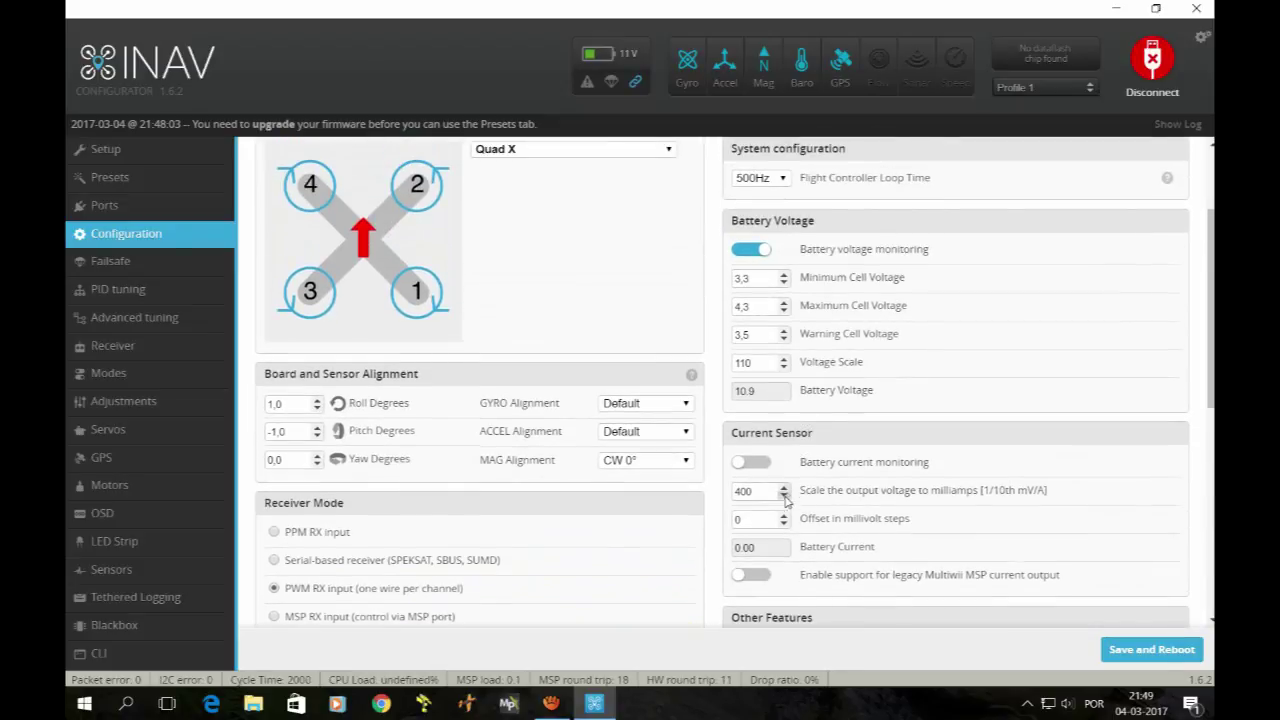
pyautogui.scroll(-2, 805, 510)
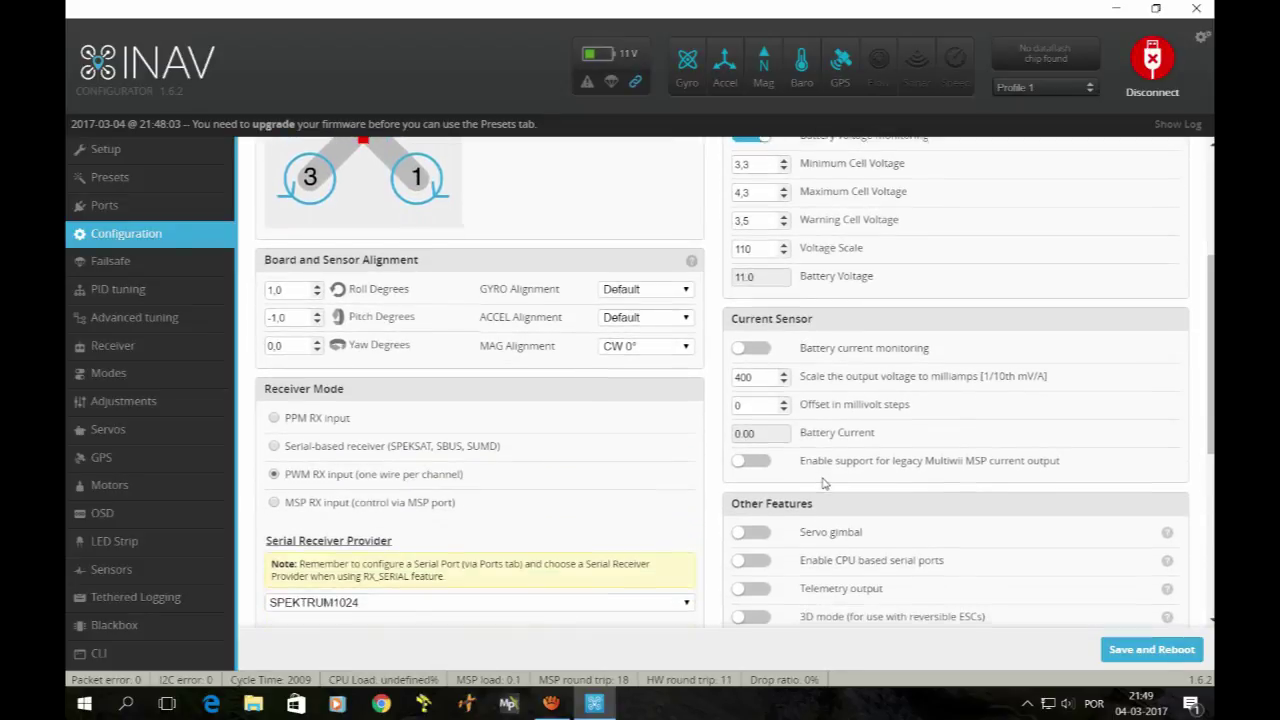
pyautogui.scroll(-5, 823, 483)
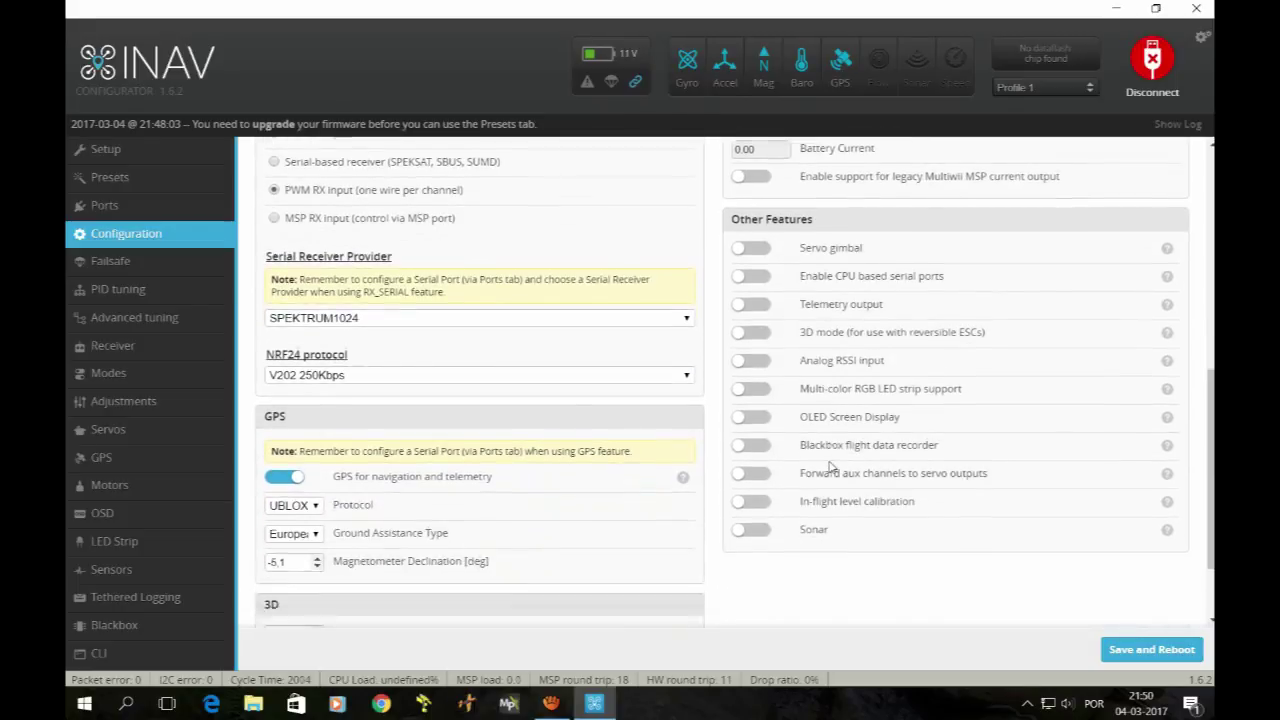
pyautogui.scroll(-2, 829, 467)
pyautogui.scroll(-1, 829, 467)
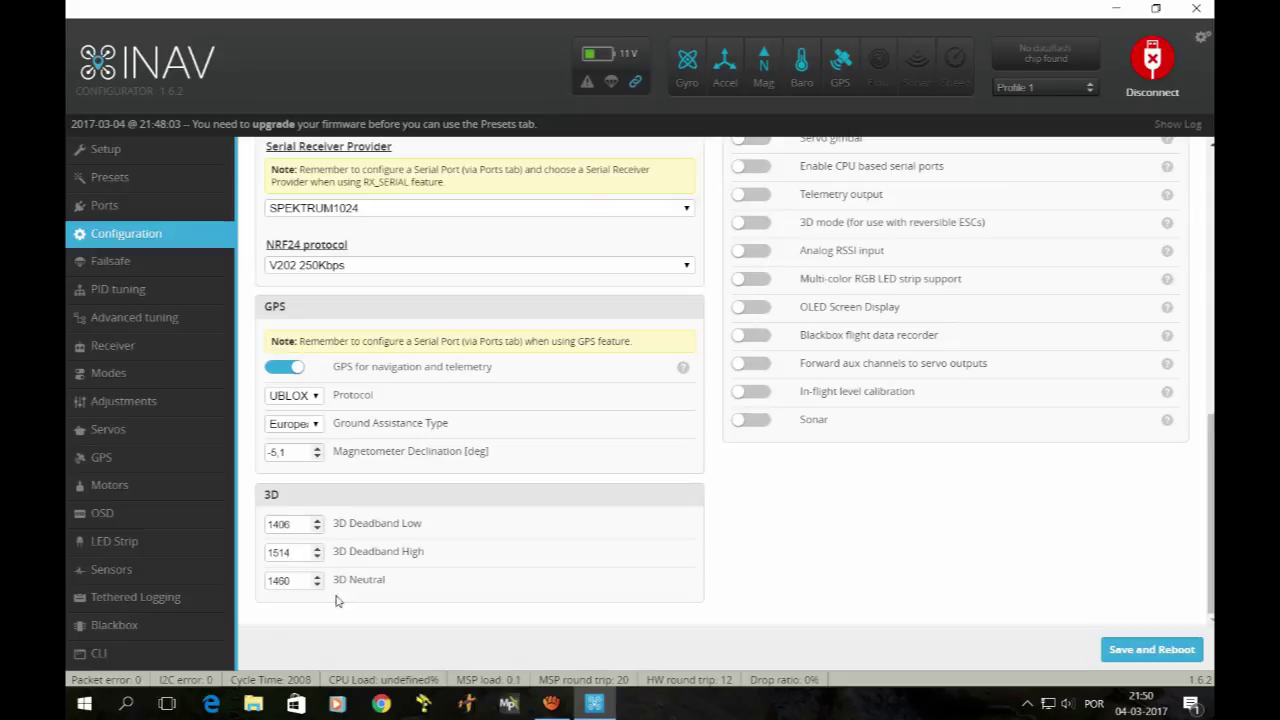
# - Review the valid pulse range, channel fallback settings and Stage 2 procedure on the Failsafe page
pyautogui.click(112, 261)
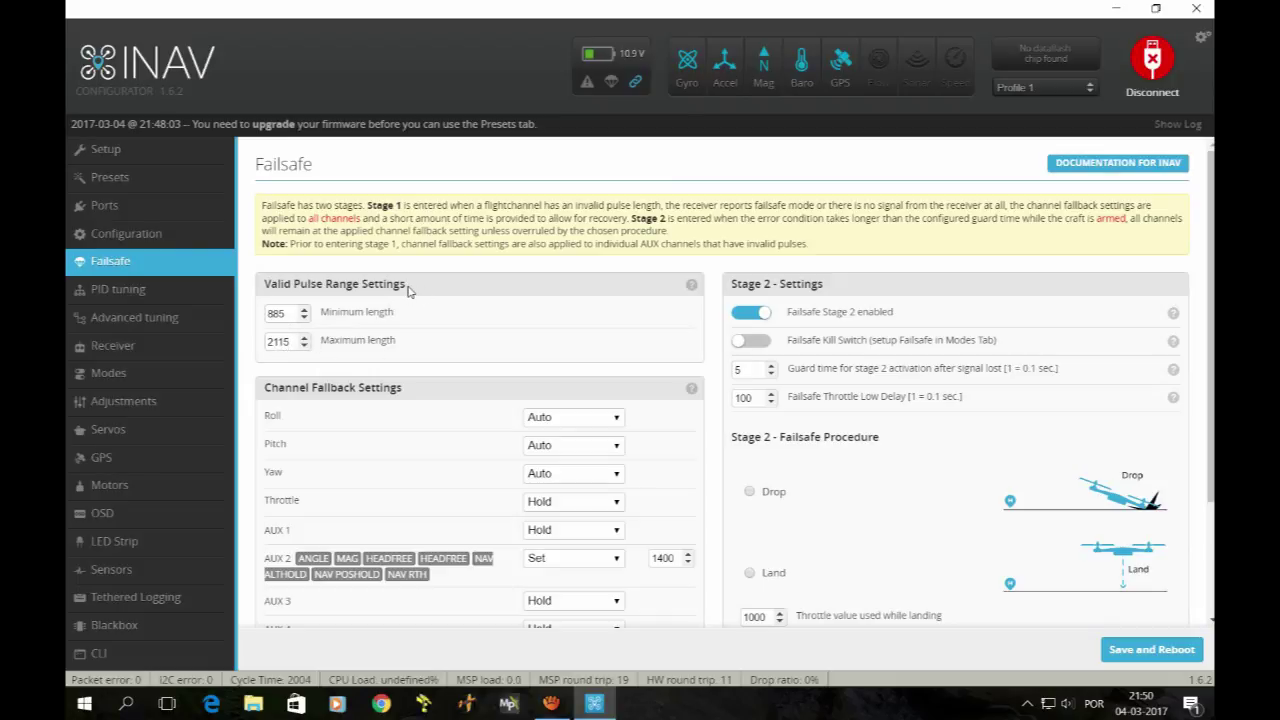
pyautogui.scroll(-1, 412, 290)
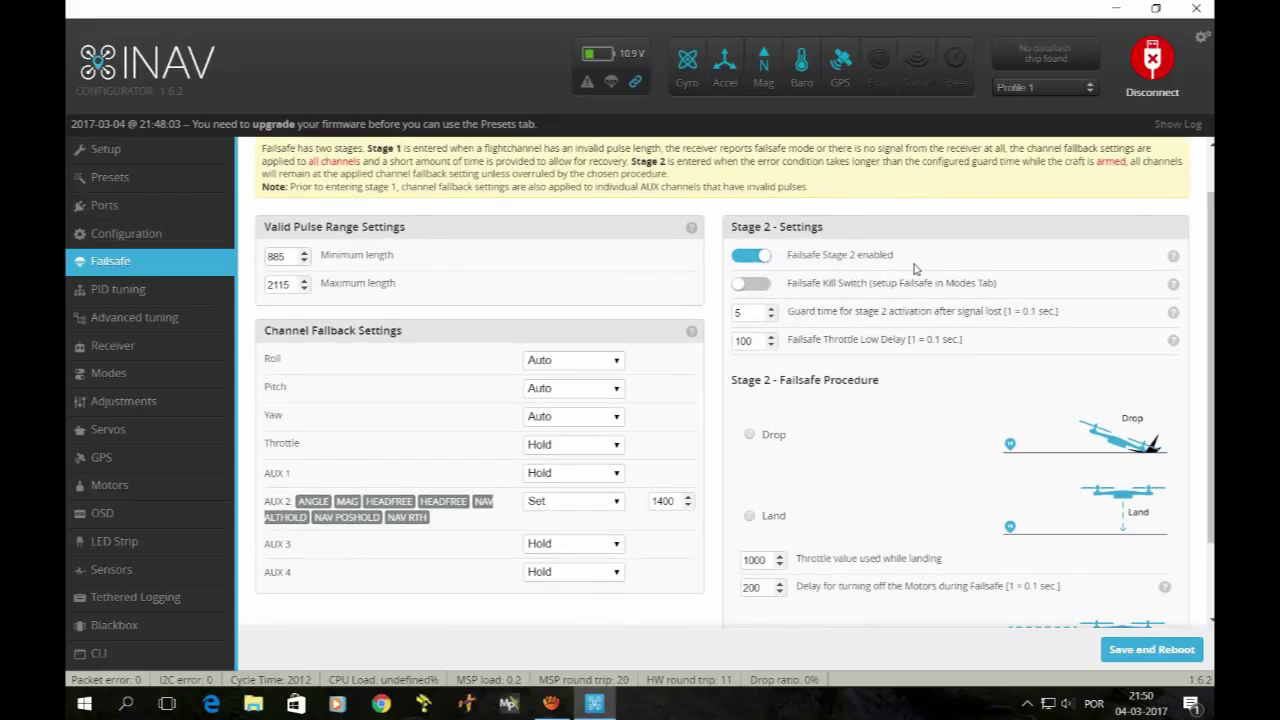
pyautogui.scroll(-1, 914, 269)
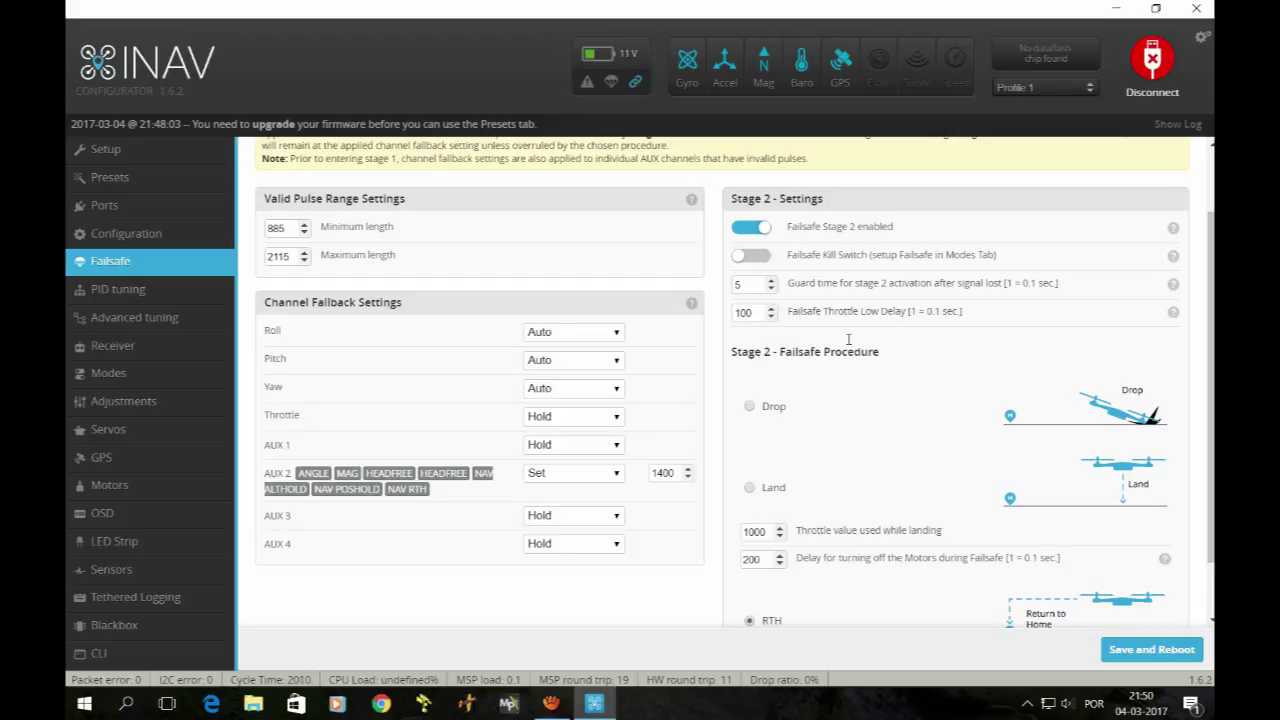
pyautogui.scroll(-2, 884, 350)
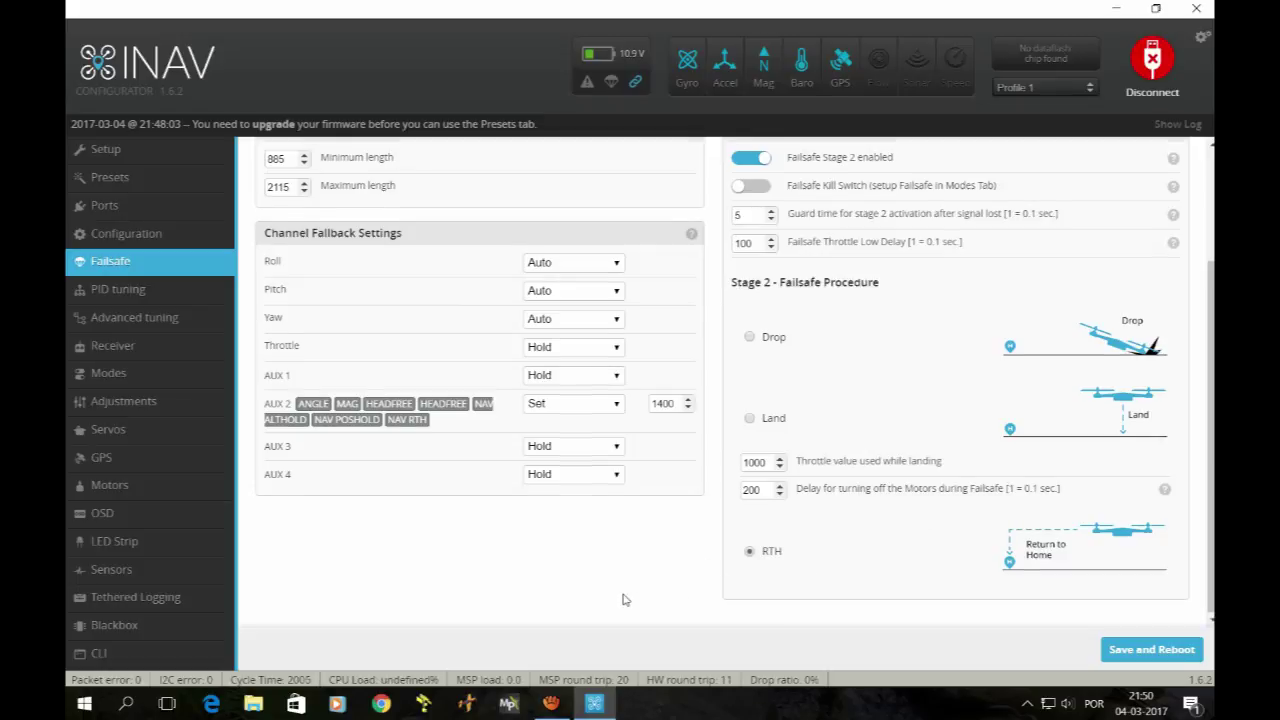
pyautogui.scroll(1, 590, 605)
pyautogui.scroll(1, 459, 604)
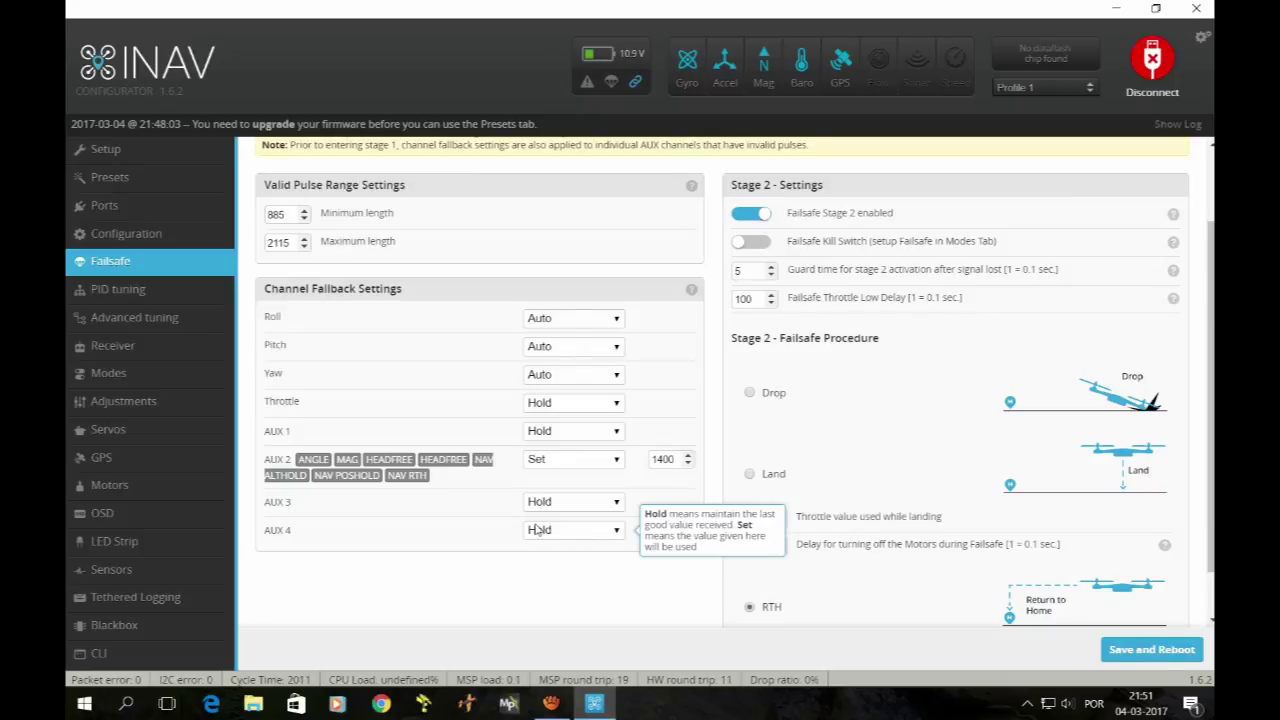
pyautogui.scroll(-1, 535, 522)
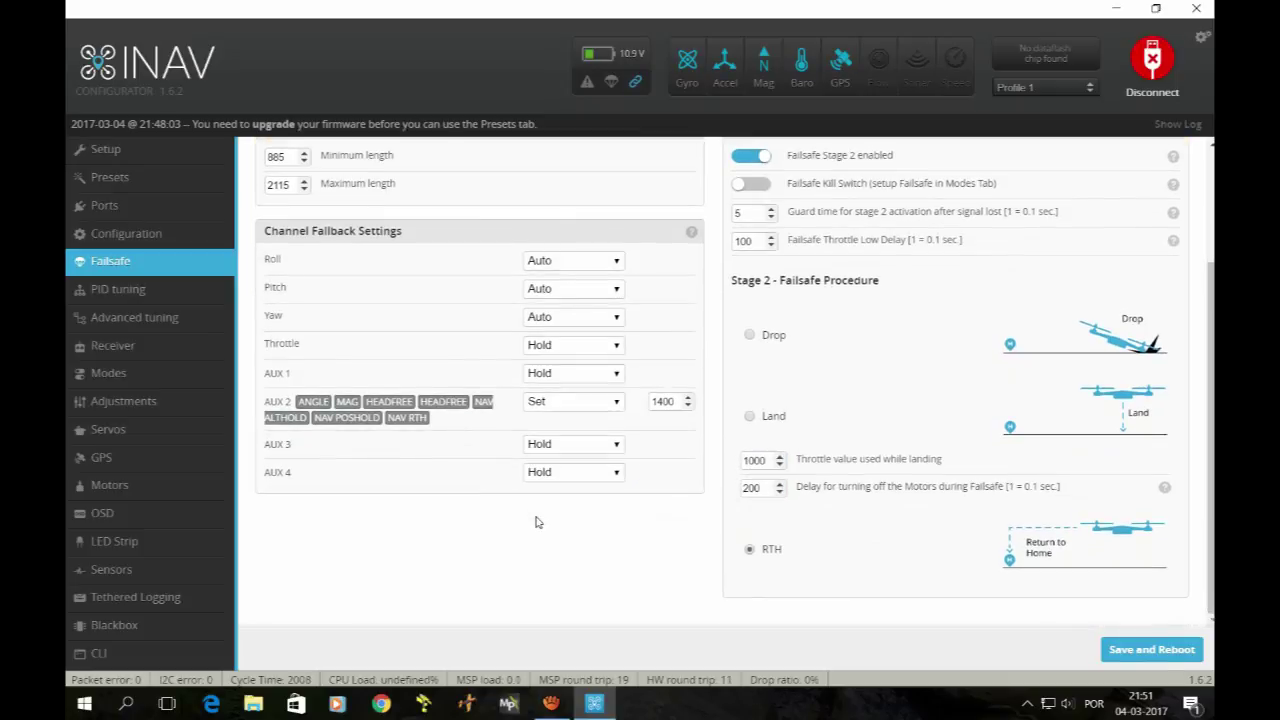
pyautogui.scroll(1, 535, 522)
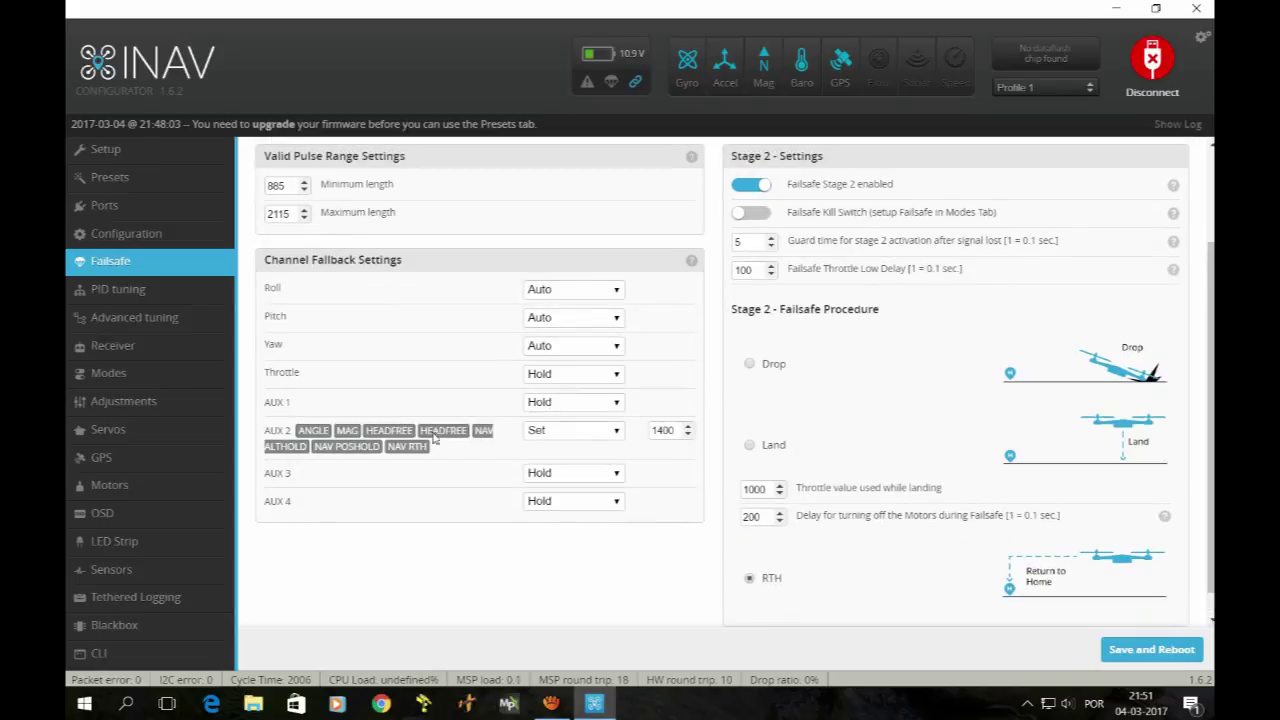
# - Inspect the fallback options available for the Throttle channel and recheck the Stage 2 failsafe settings
pyautogui.click(617, 376)
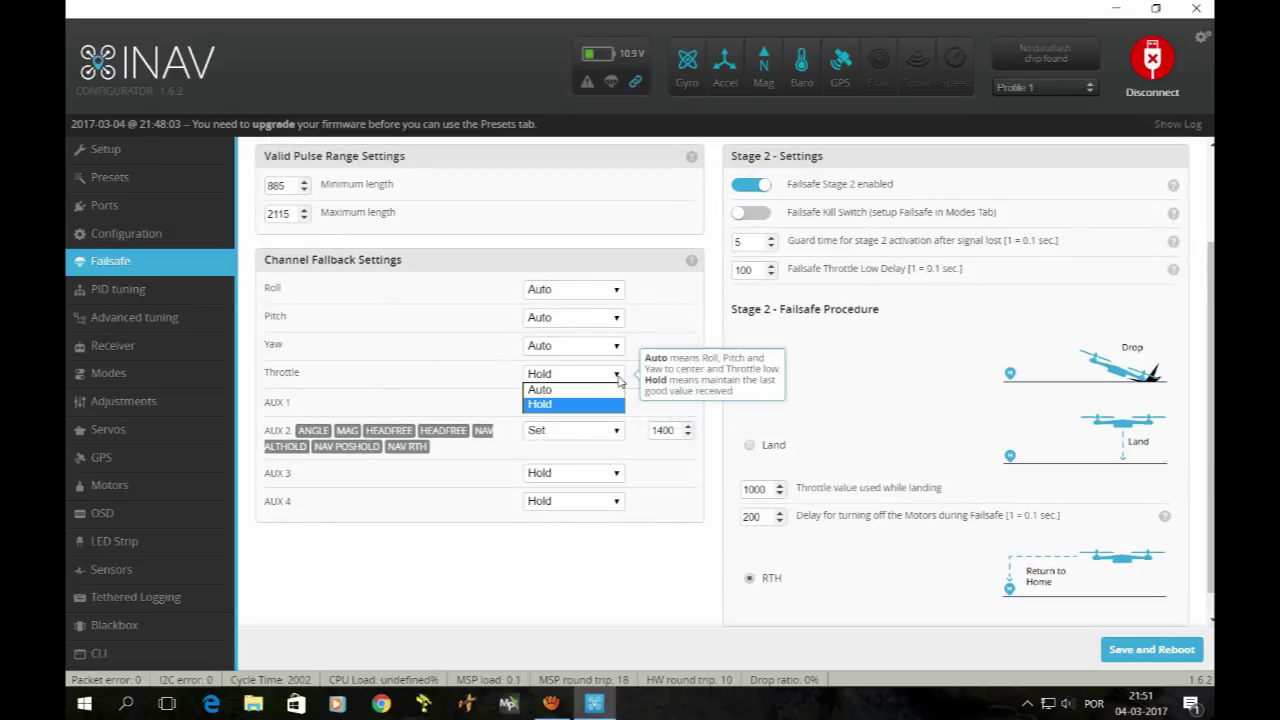
pyautogui.click(458, 379)
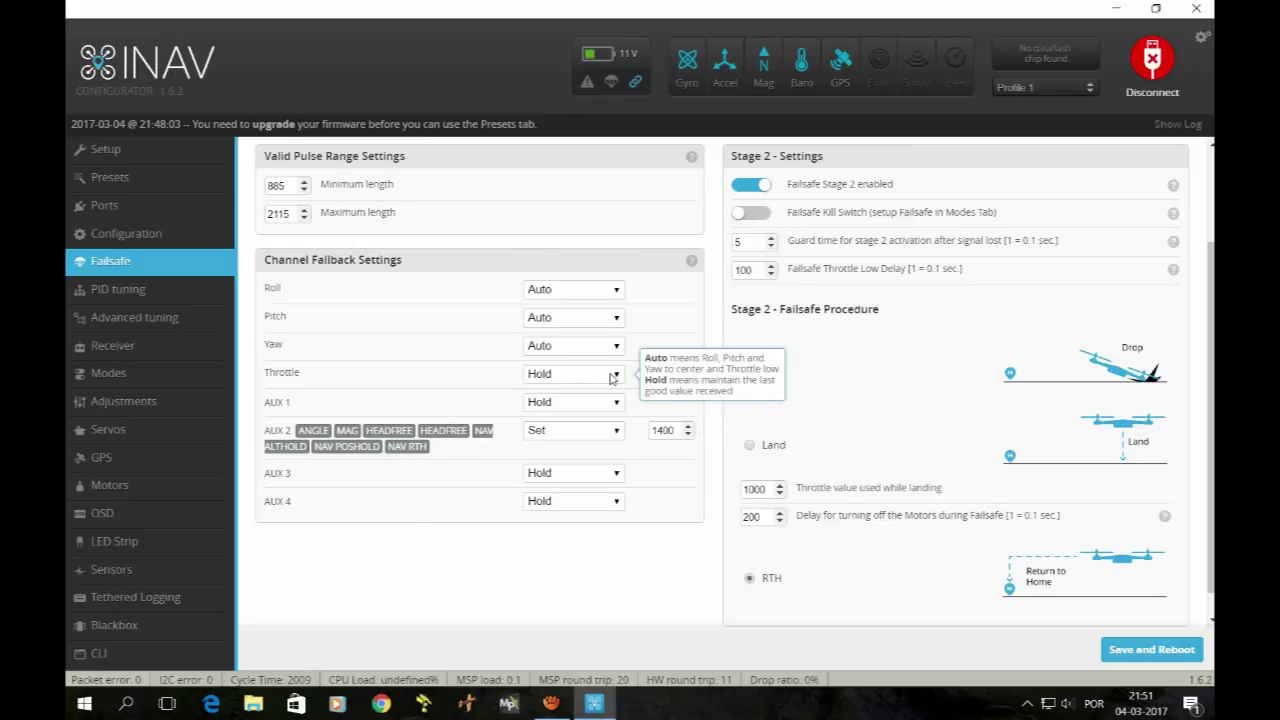
pyautogui.scroll(2, 855, 366)
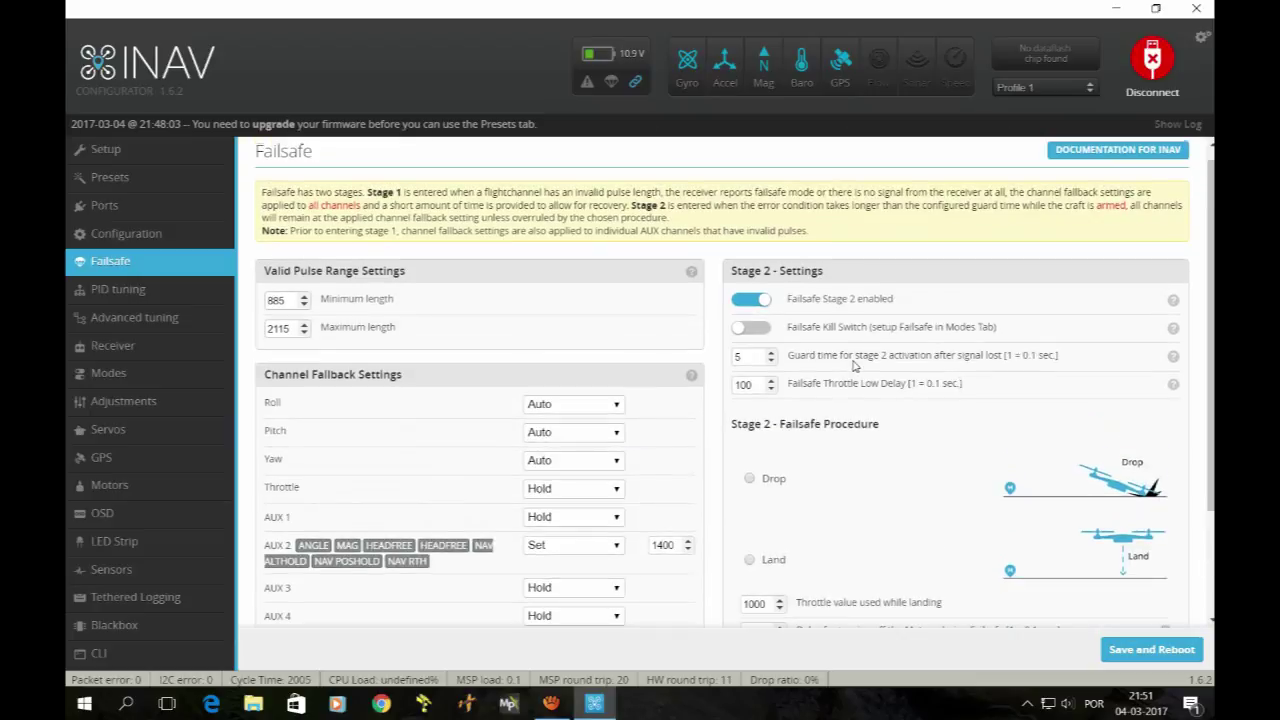
pyautogui.scroll(1, 855, 366)
pyautogui.scroll(-3, 848, 360)
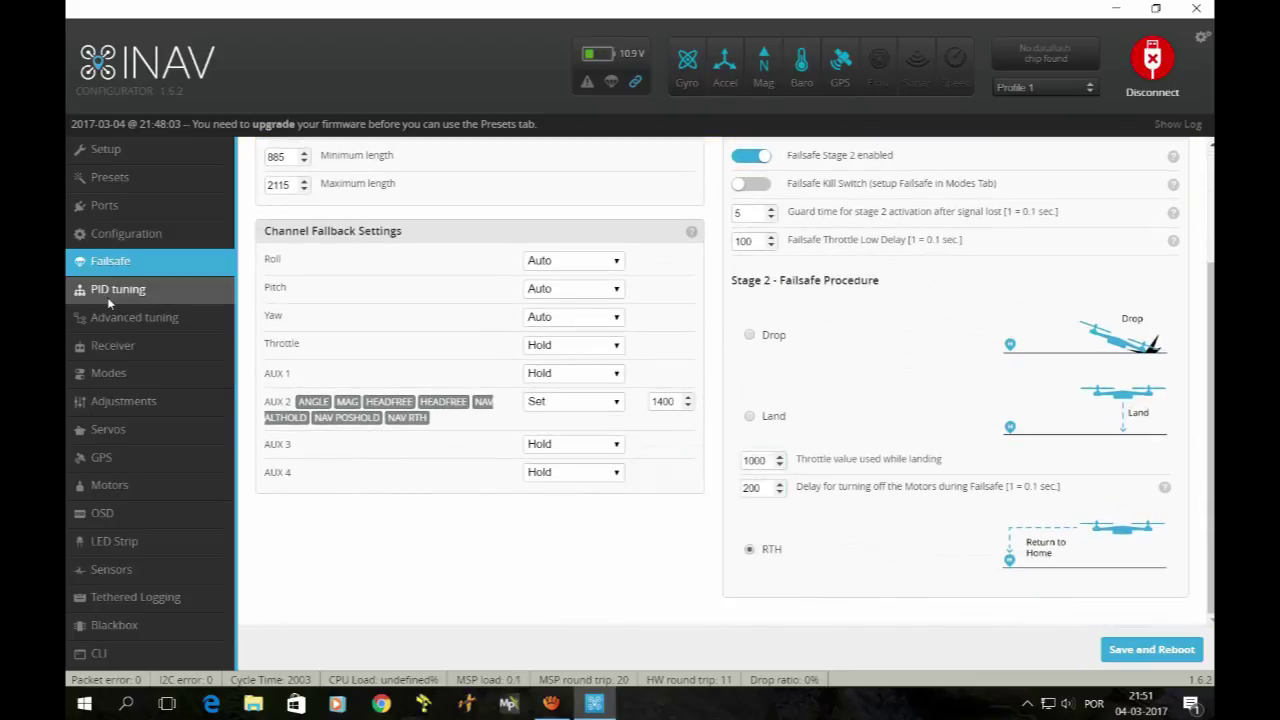
# - Review the PID tuning values, try to open Advanced tuning, and examine the Receiver page's channel, throttle, deadband and expo settings
pyautogui.click(165, 290)
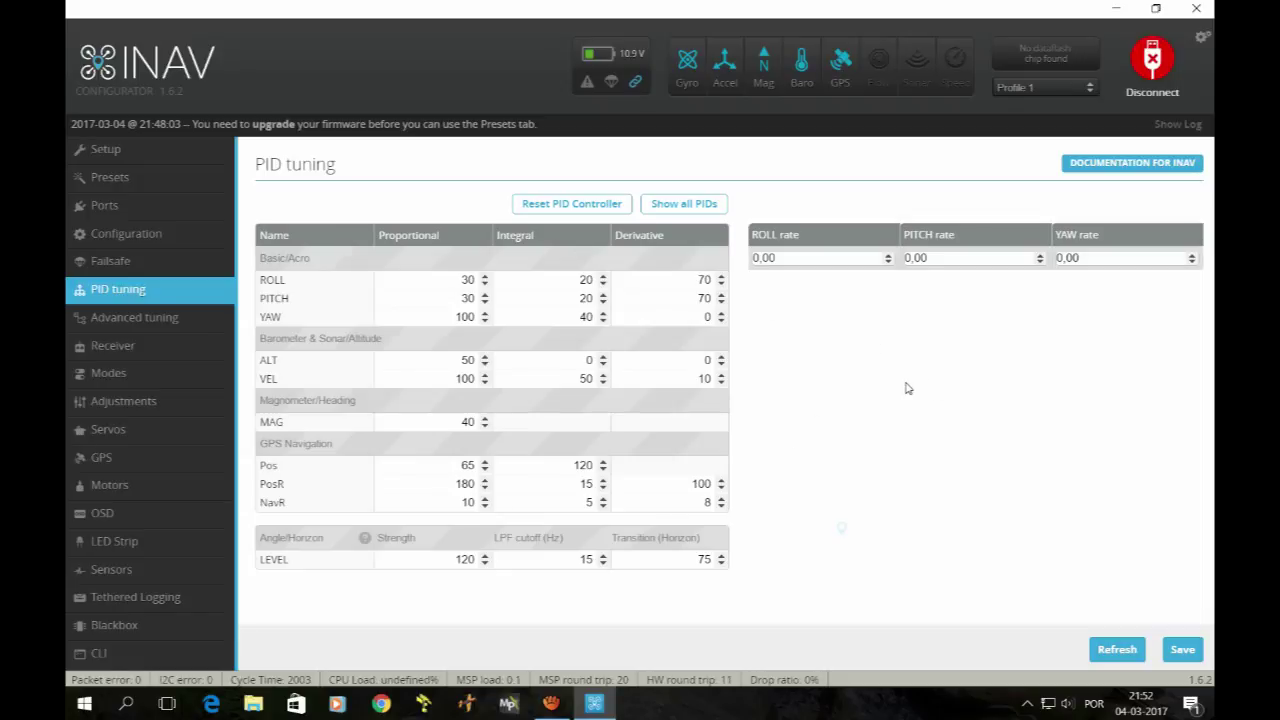
pyautogui.click(155, 331)
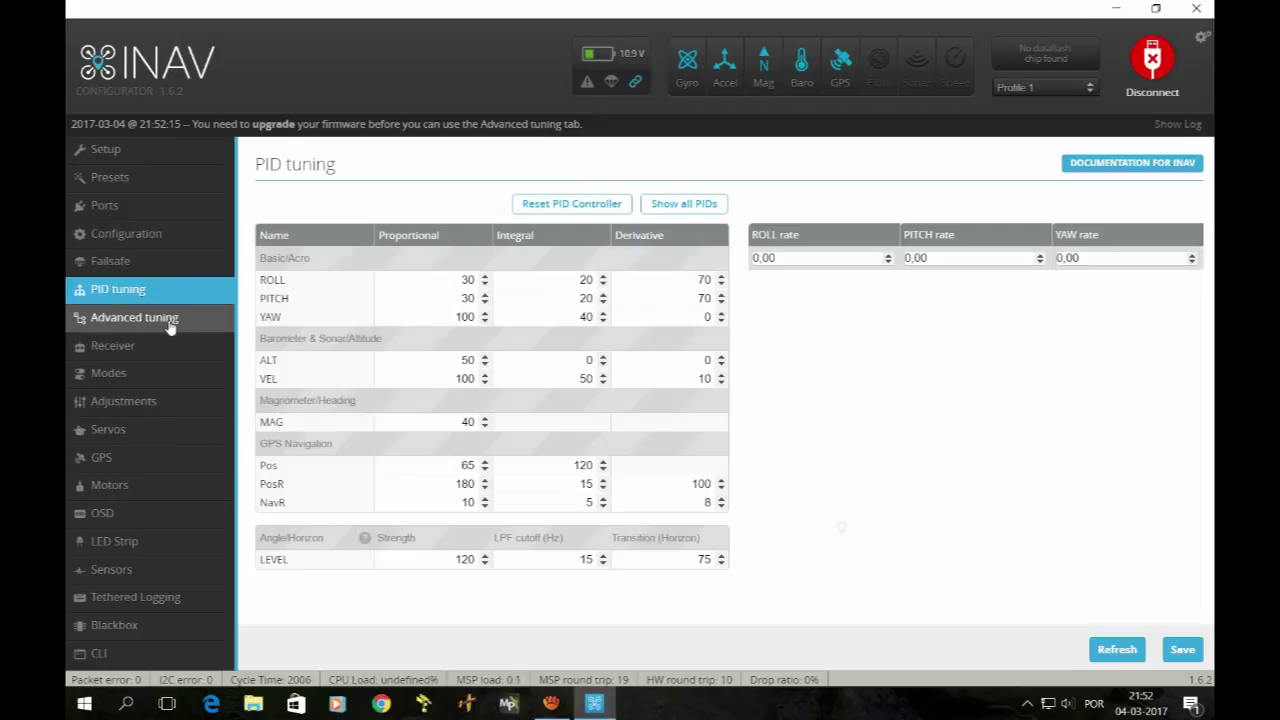
pyautogui.click(144, 346)
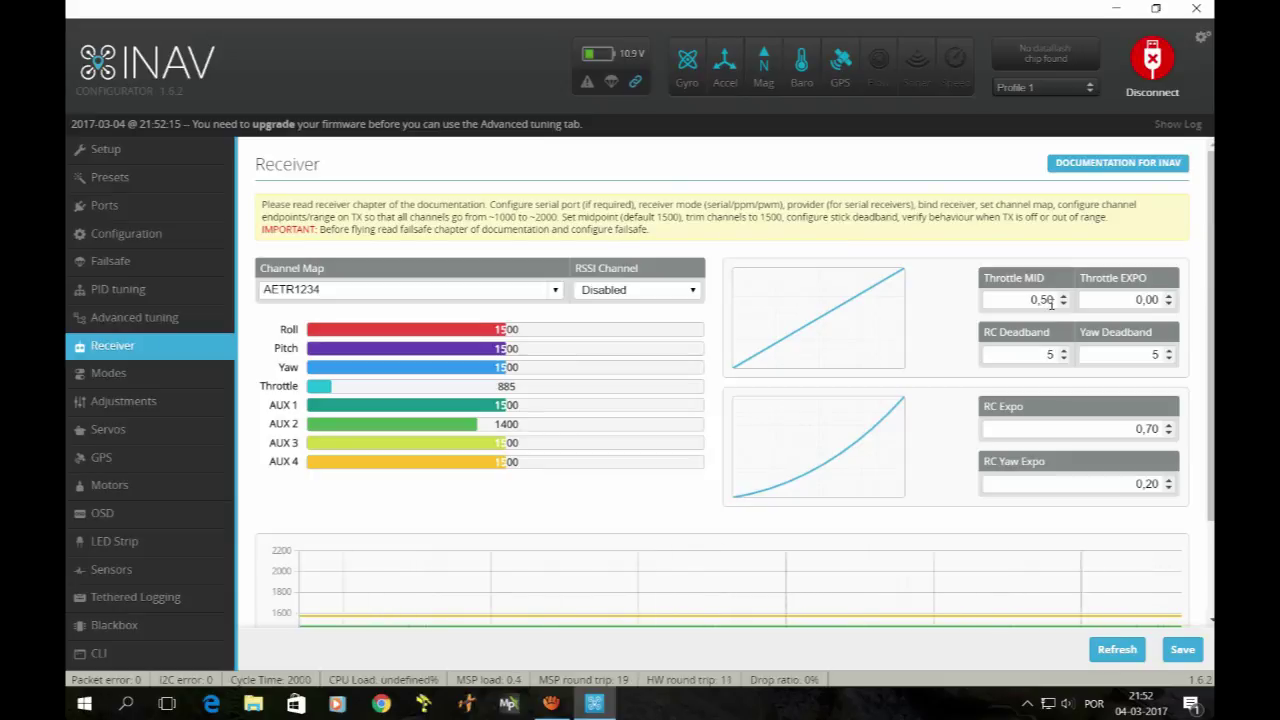
pyautogui.moveTo(1057, 358)
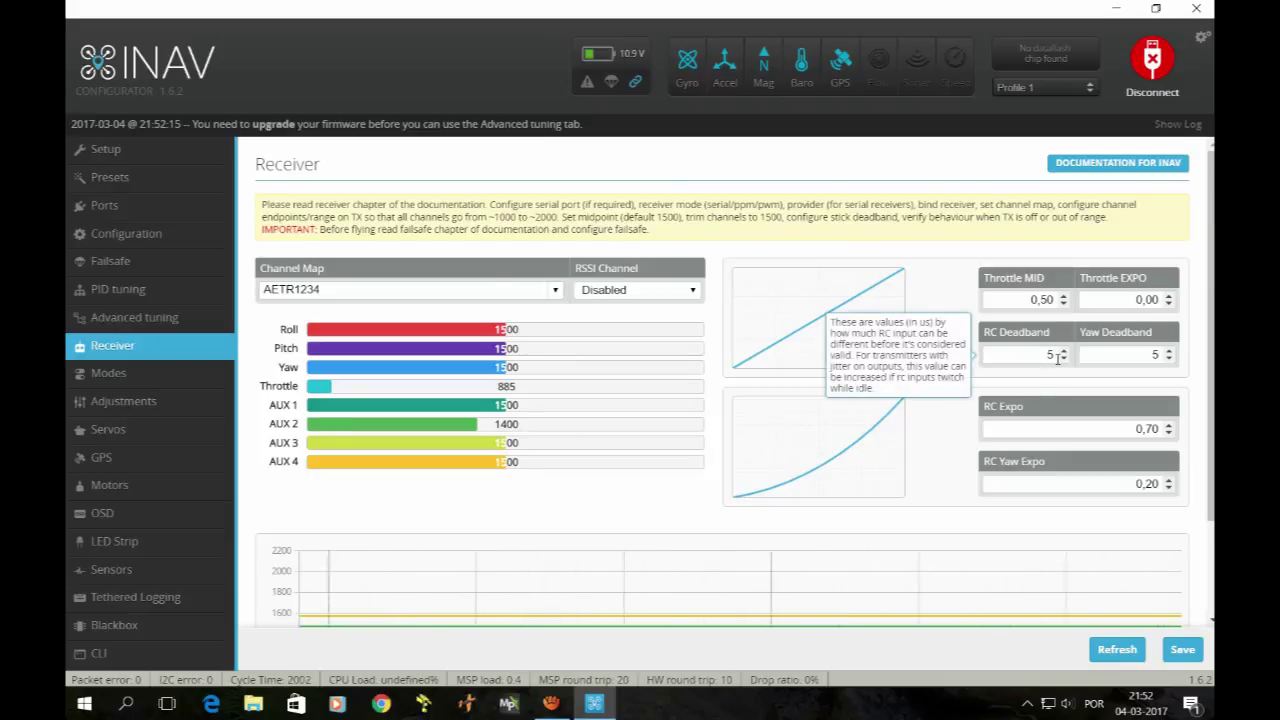
pyautogui.scroll(-1, 829, 401)
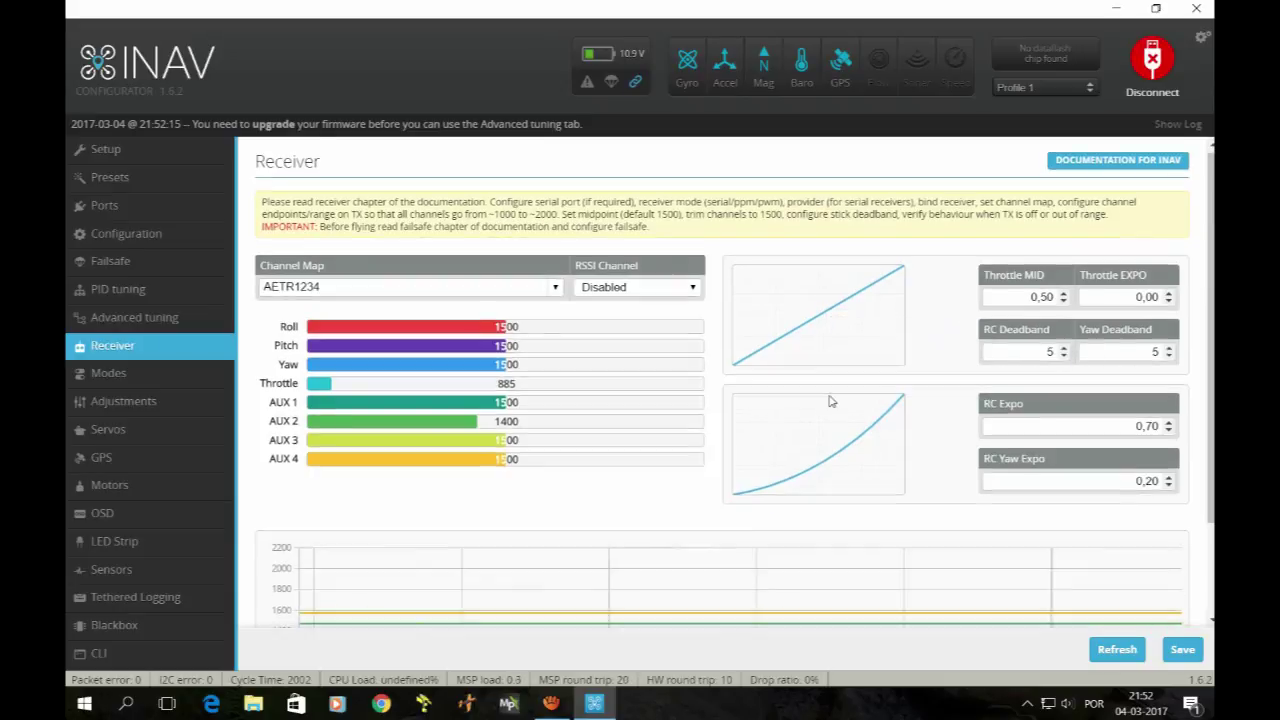
pyautogui.scroll(-1, 829, 401)
pyautogui.scroll(1, 829, 401)
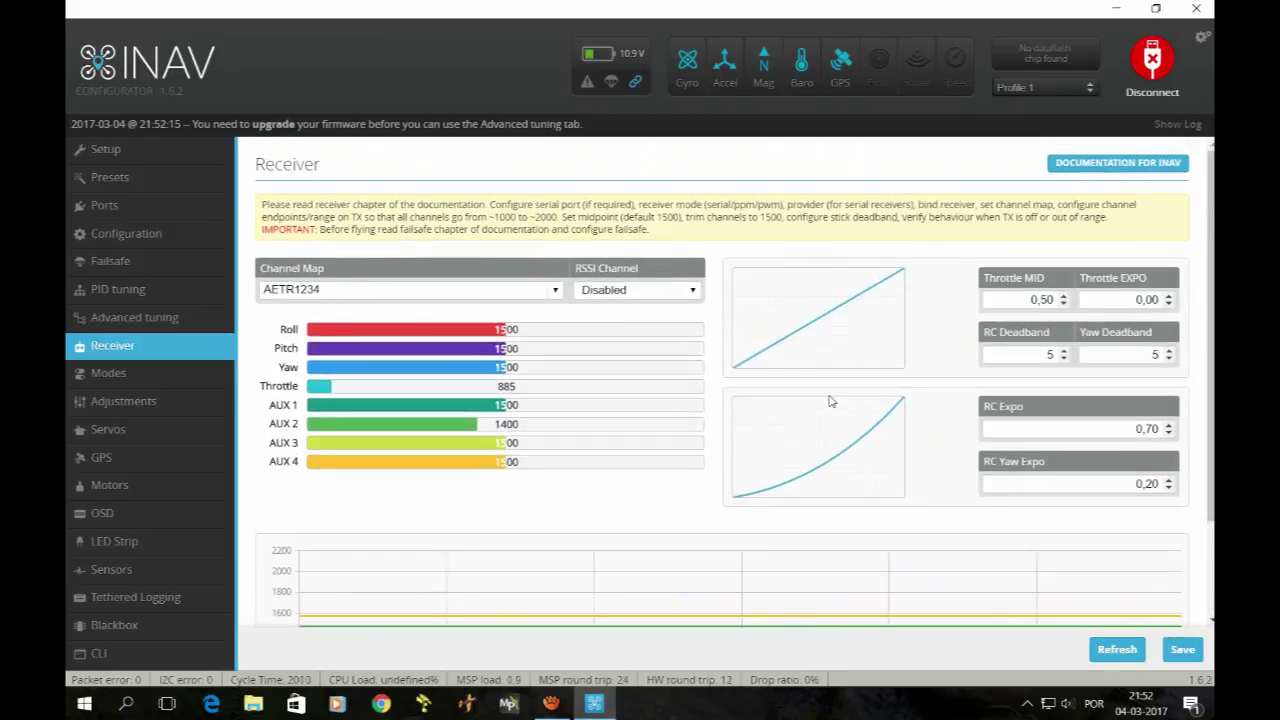
# - Examine the AUX 2 channel ranges assigned to the ANGLE, MAG and HEADFREE flight modes on the Modes page
pyautogui.click(137, 373)
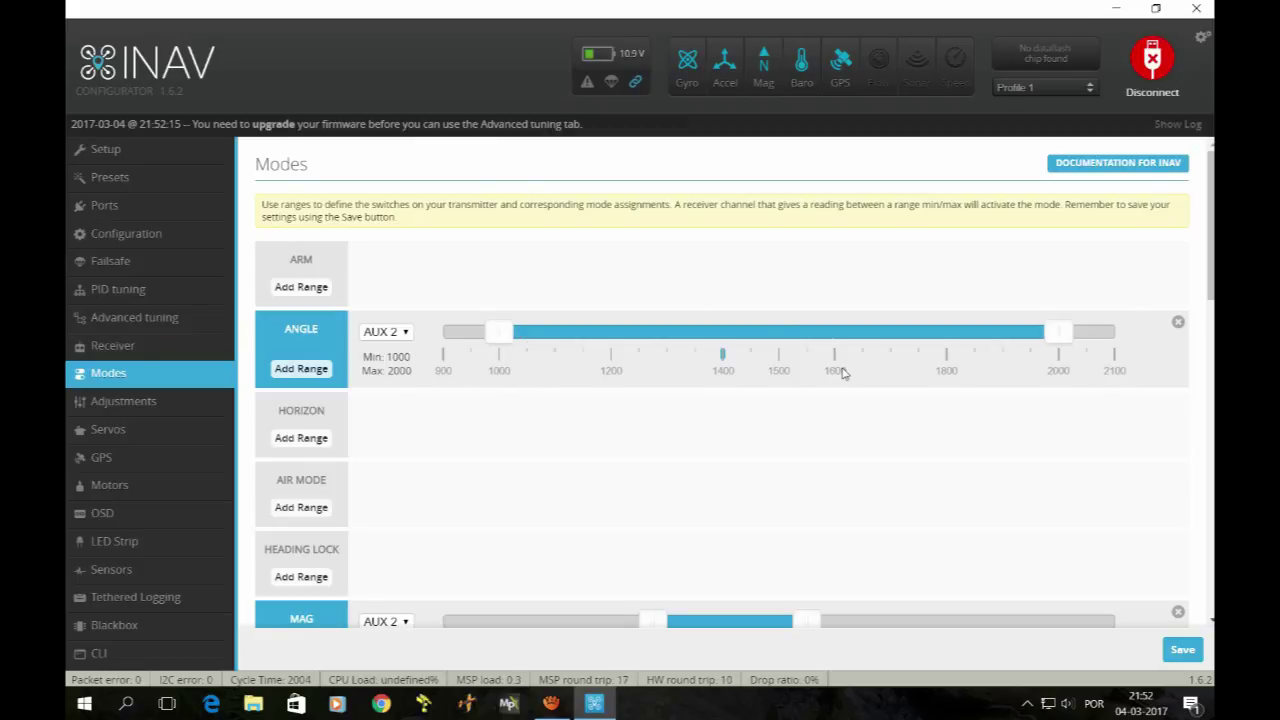
pyautogui.scroll(-4, 843, 372)
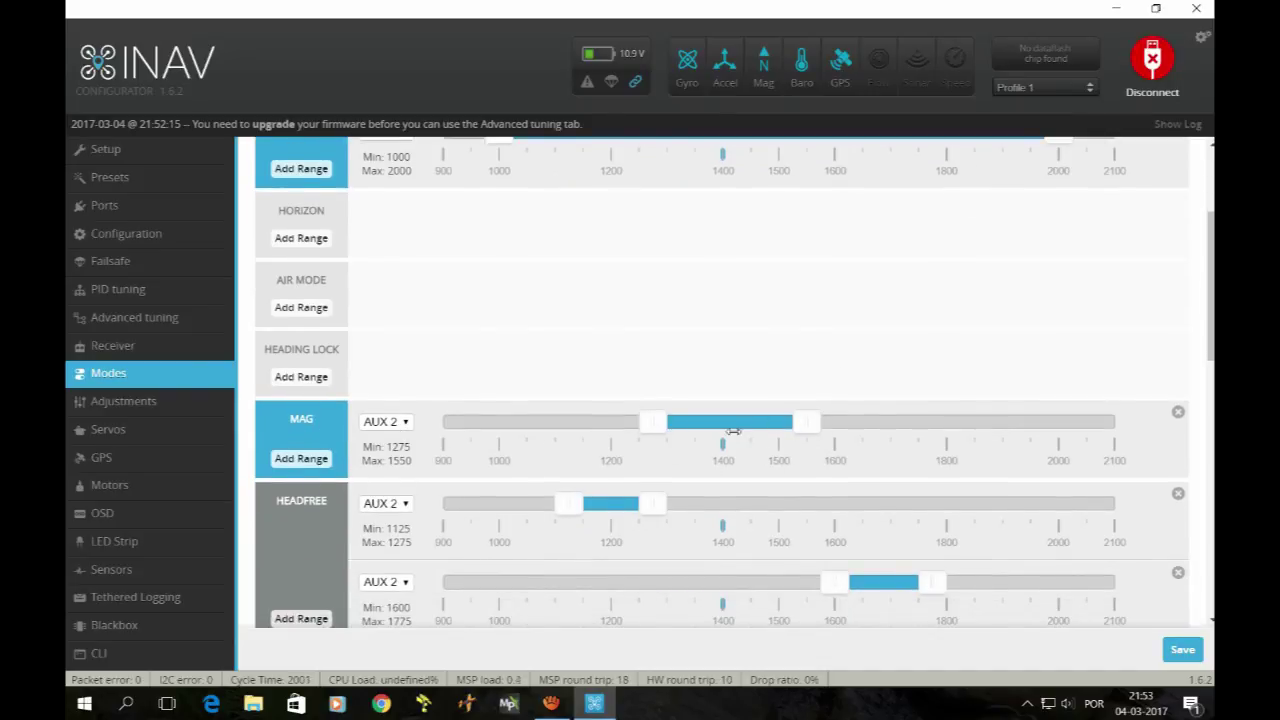
pyautogui.scroll(-2, 714, 366)
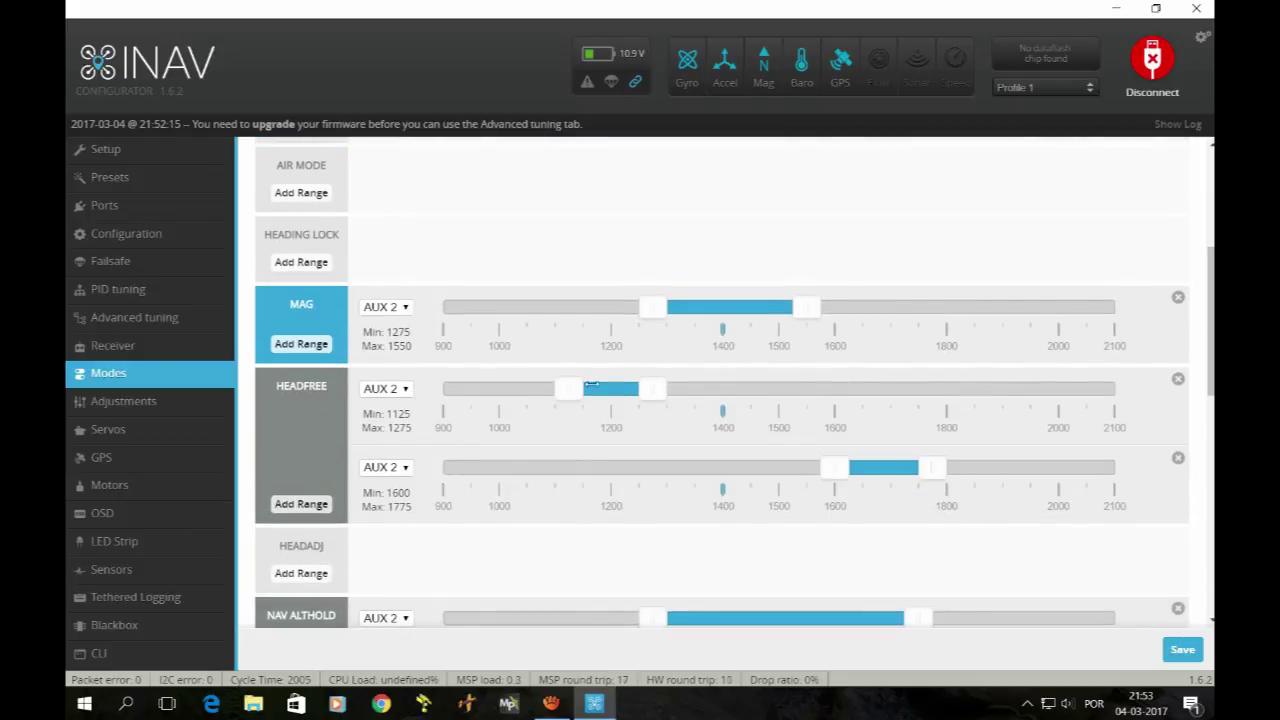
pyautogui.scroll(3, 919, 498)
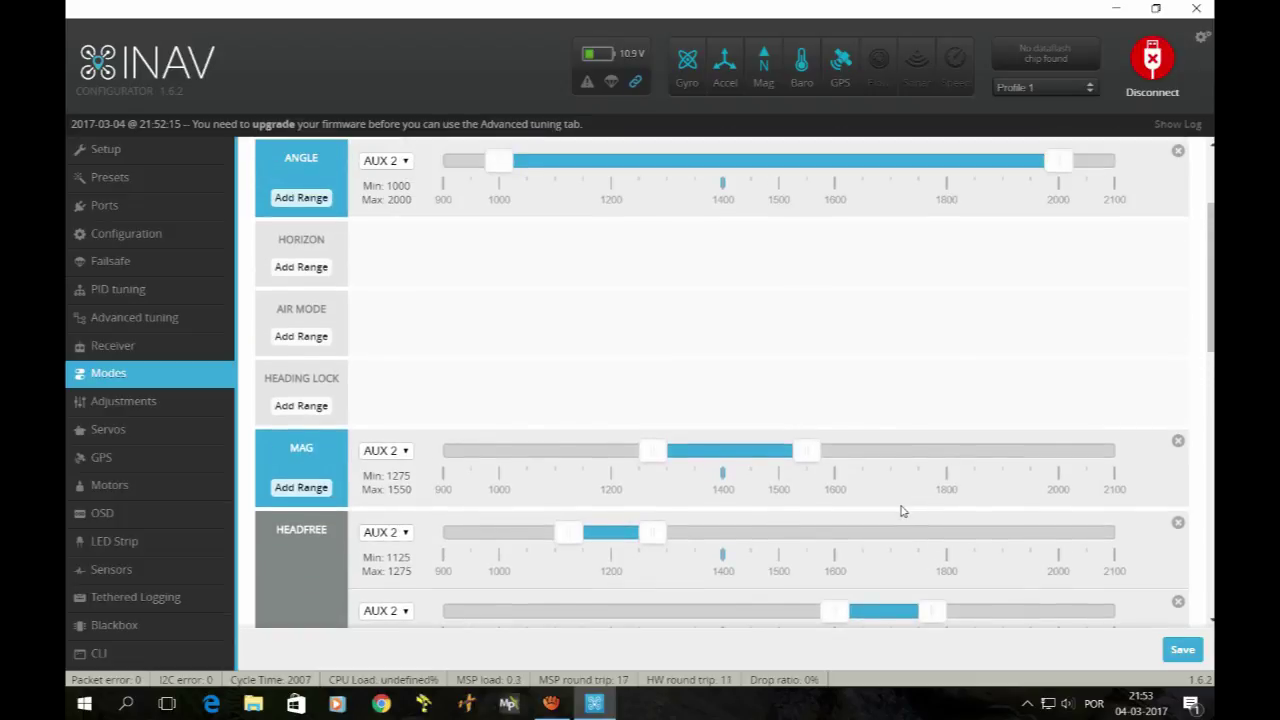
pyautogui.scroll(1, 900, 511)
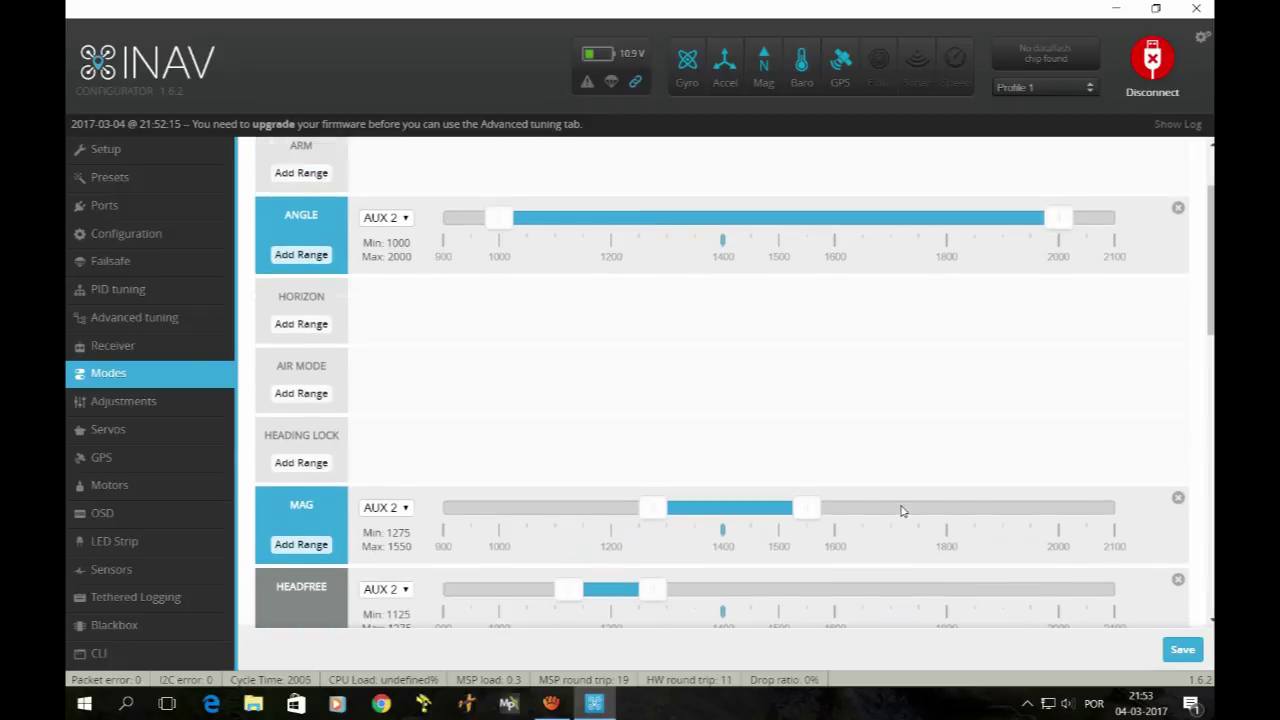
pyautogui.scroll(-4, 900, 511)
pyautogui.scroll(-2, 900, 511)
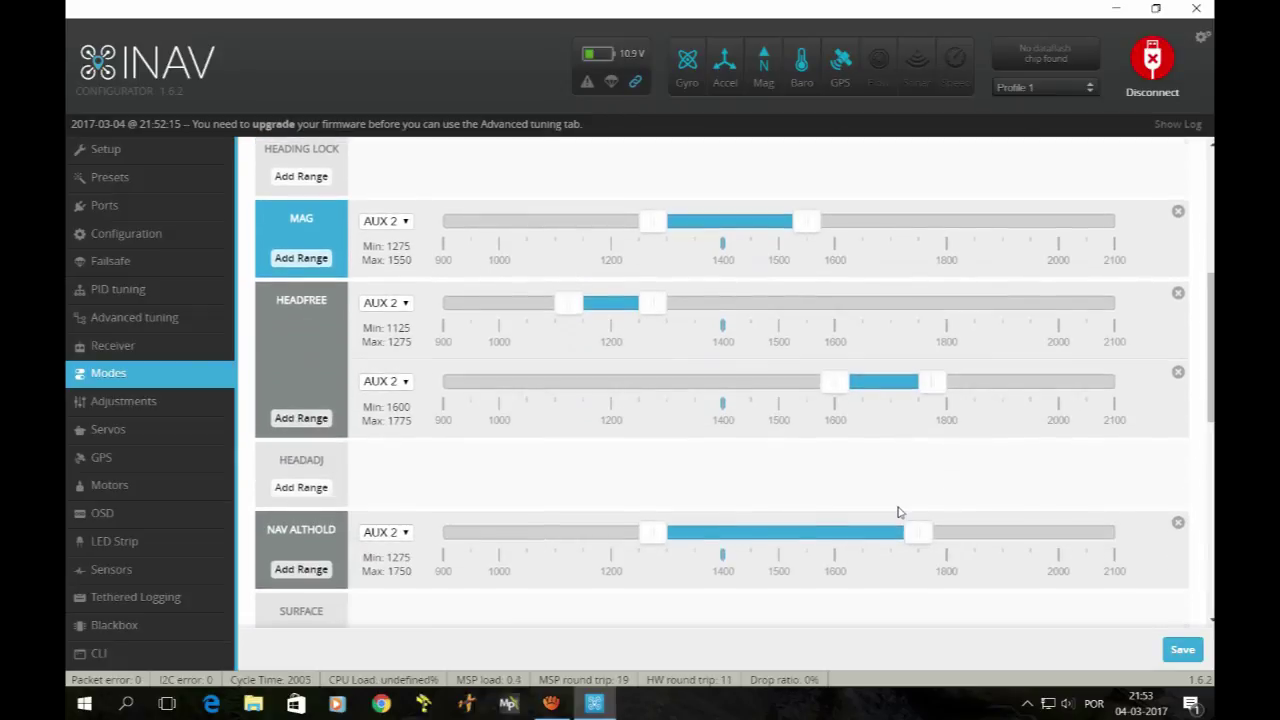
pyautogui.scroll(-1, 898, 512)
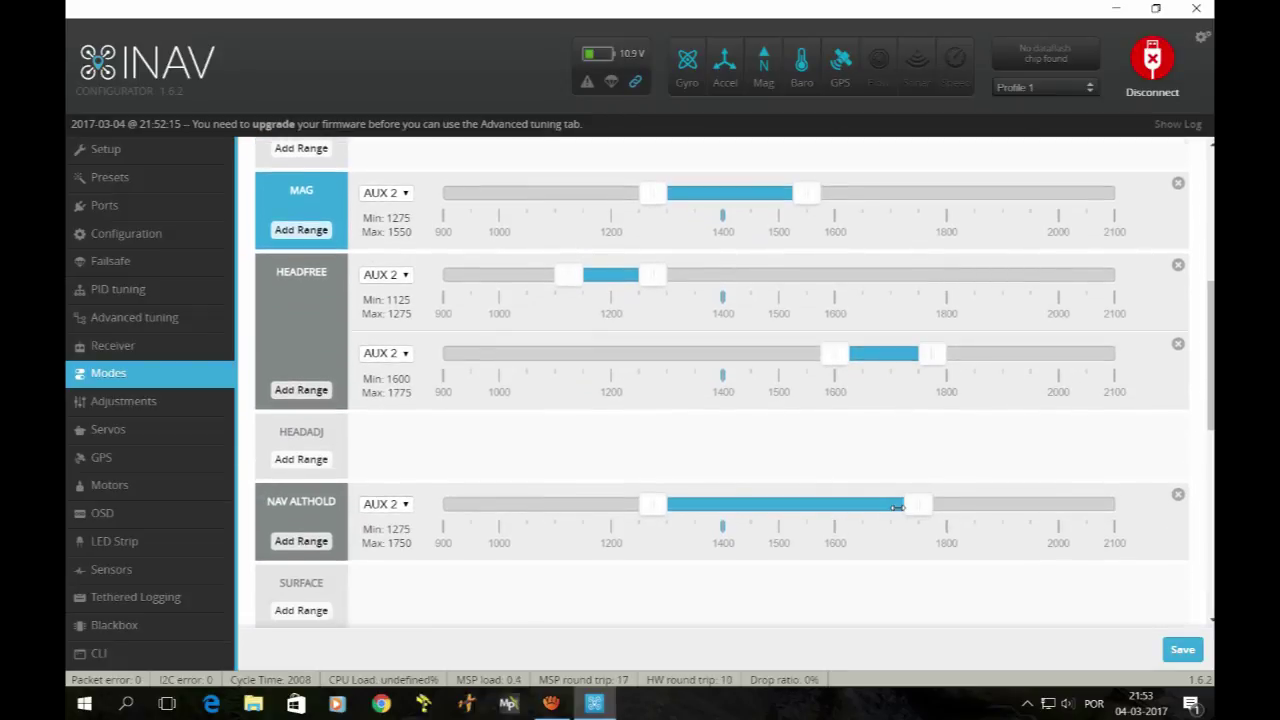
# - Examine the AUX 2 ranges for NAV ALTHOLD, NAV POSHOLD and NAV RTH and look over the remaining flight modes
pyautogui.scroll(-3, 691, 523)
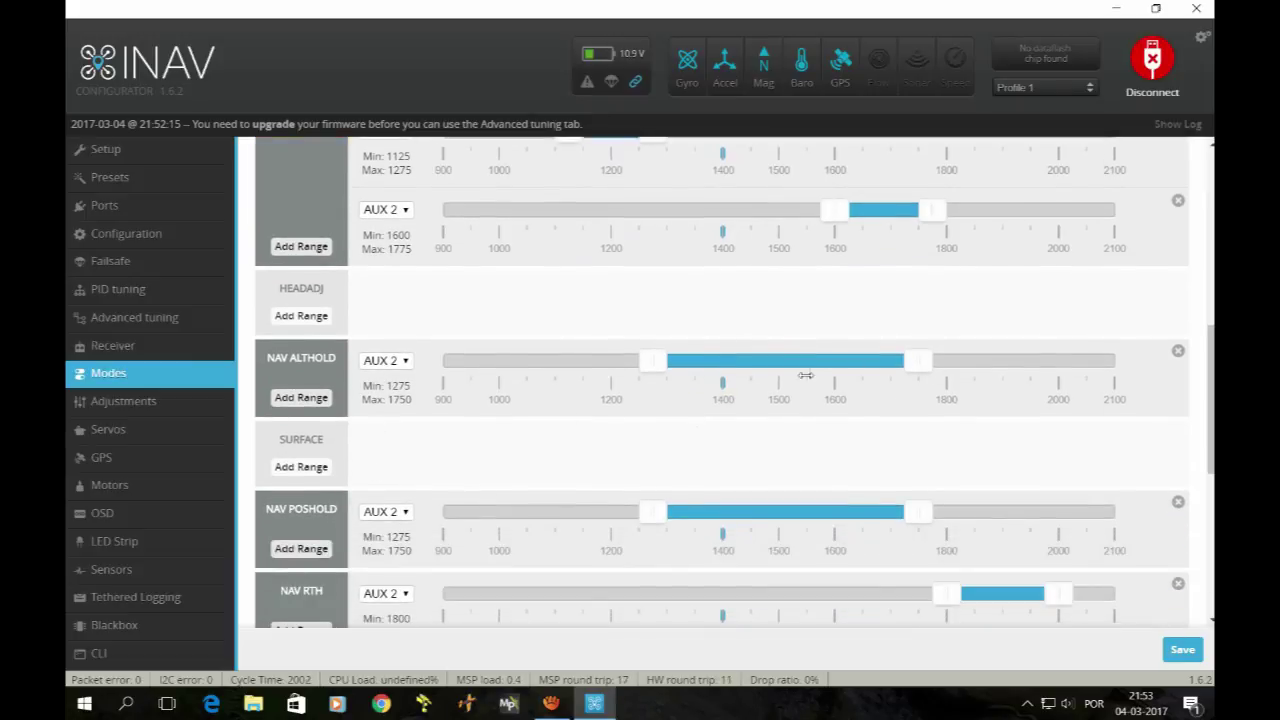
pyautogui.scroll(-1, 551, 425)
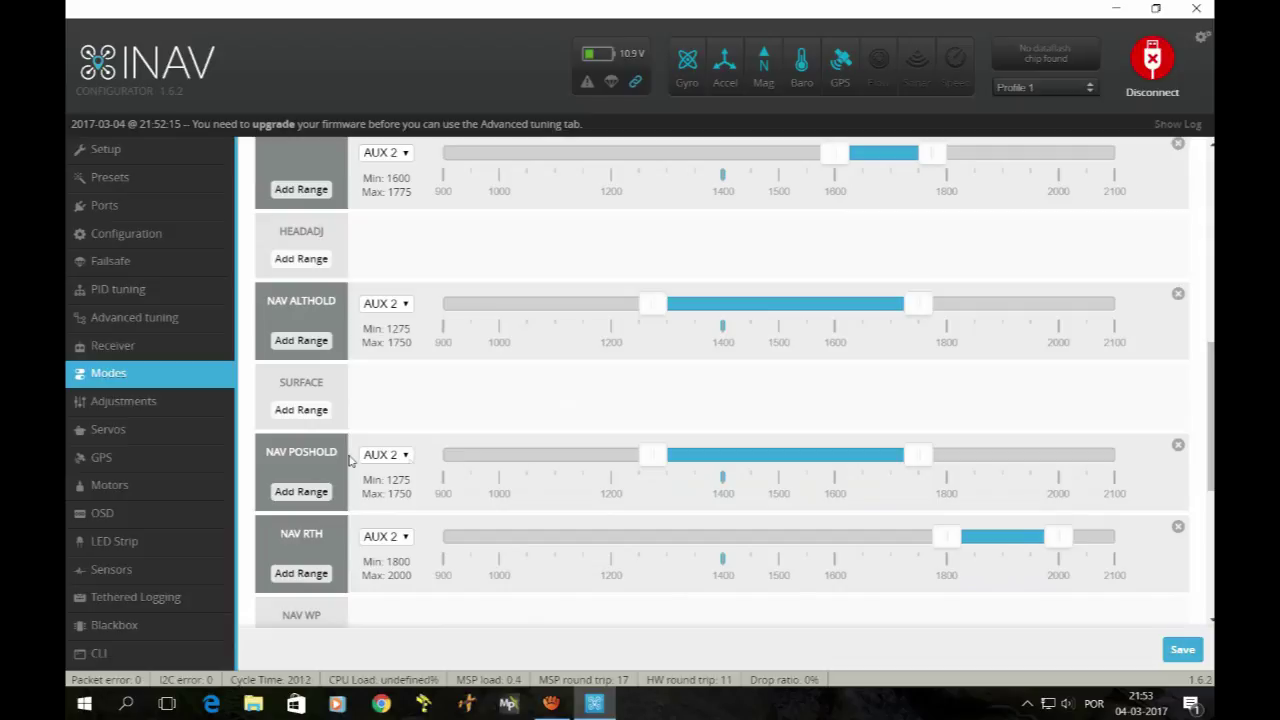
pyautogui.scroll(-1, 565, 457)
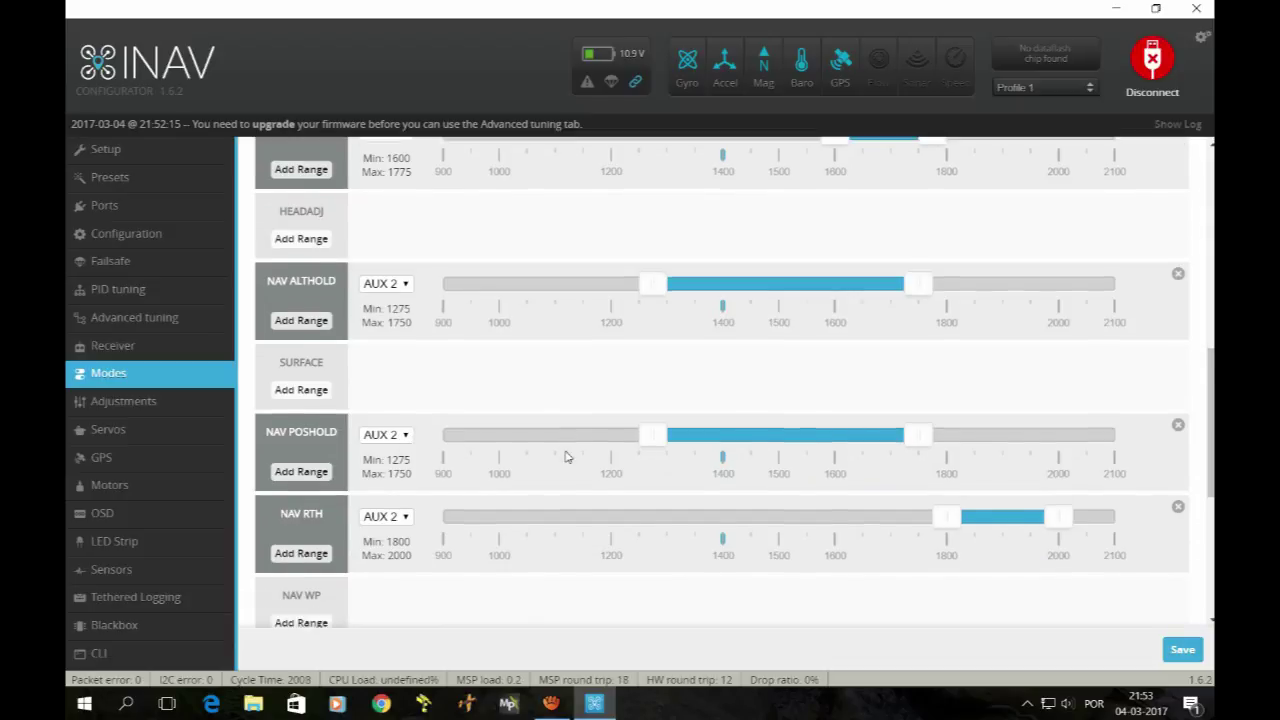
pyautogui.scroll(-2, 565, 457)
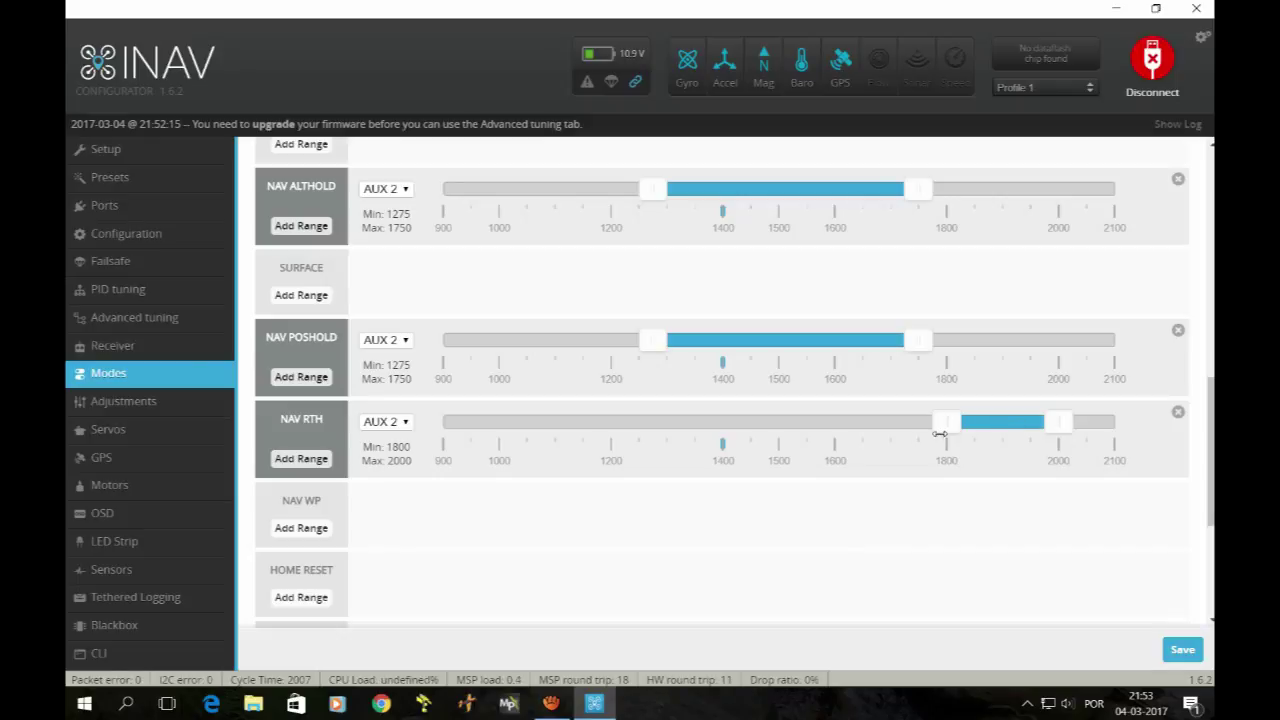
pyautogui.scroll(-5, 365, 433)
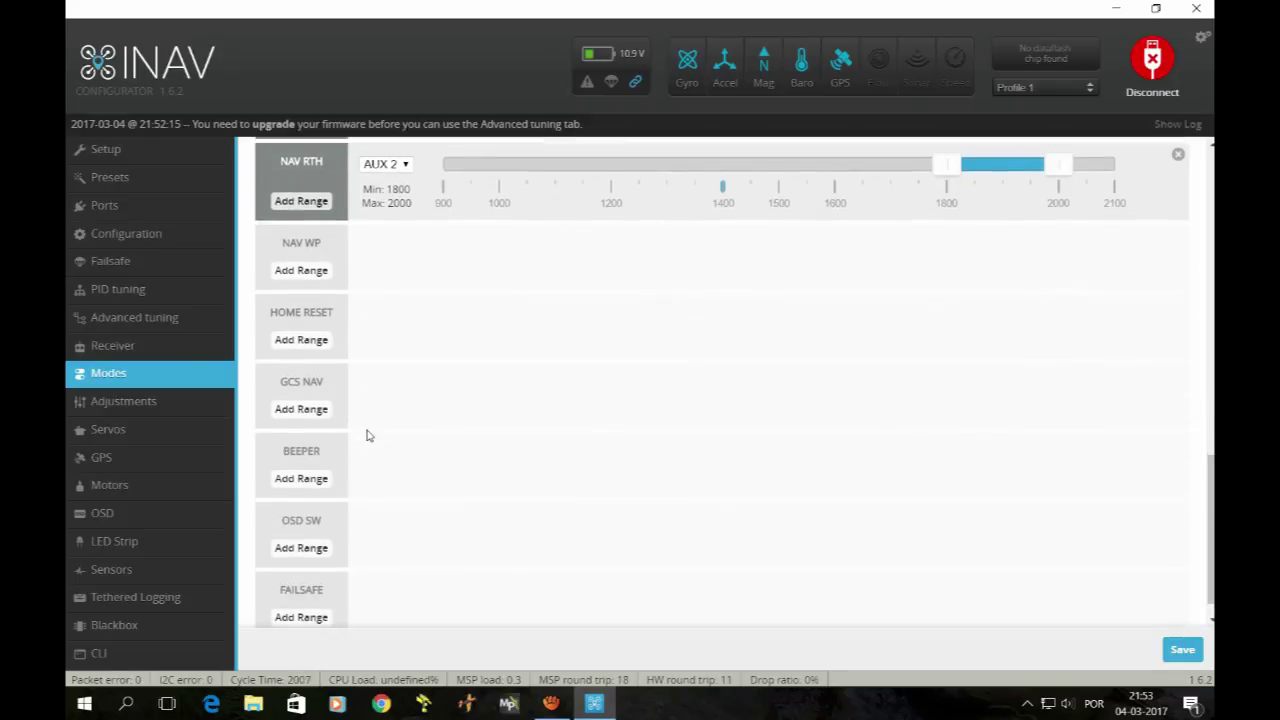
pyautogui.scroll(2, 657, 454)
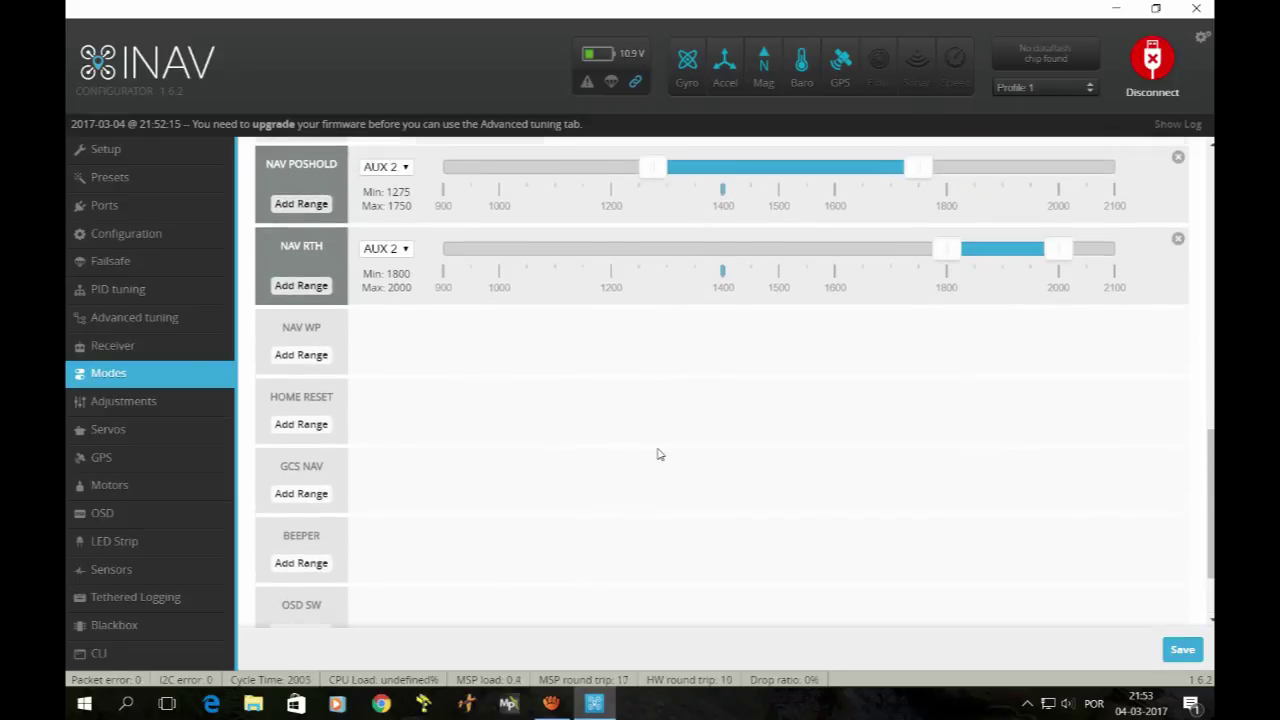
pyautogui.scroll(9, 659, 454)
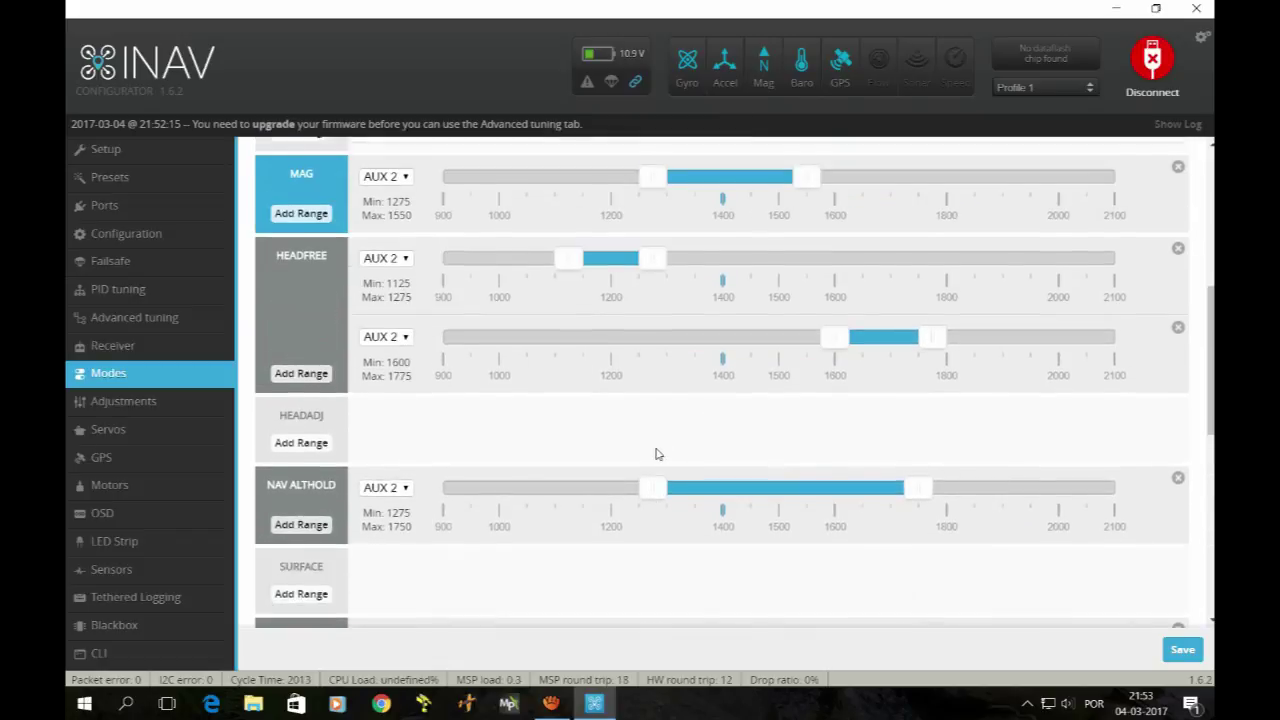
pyautogui.scroll(9, 657, 454)
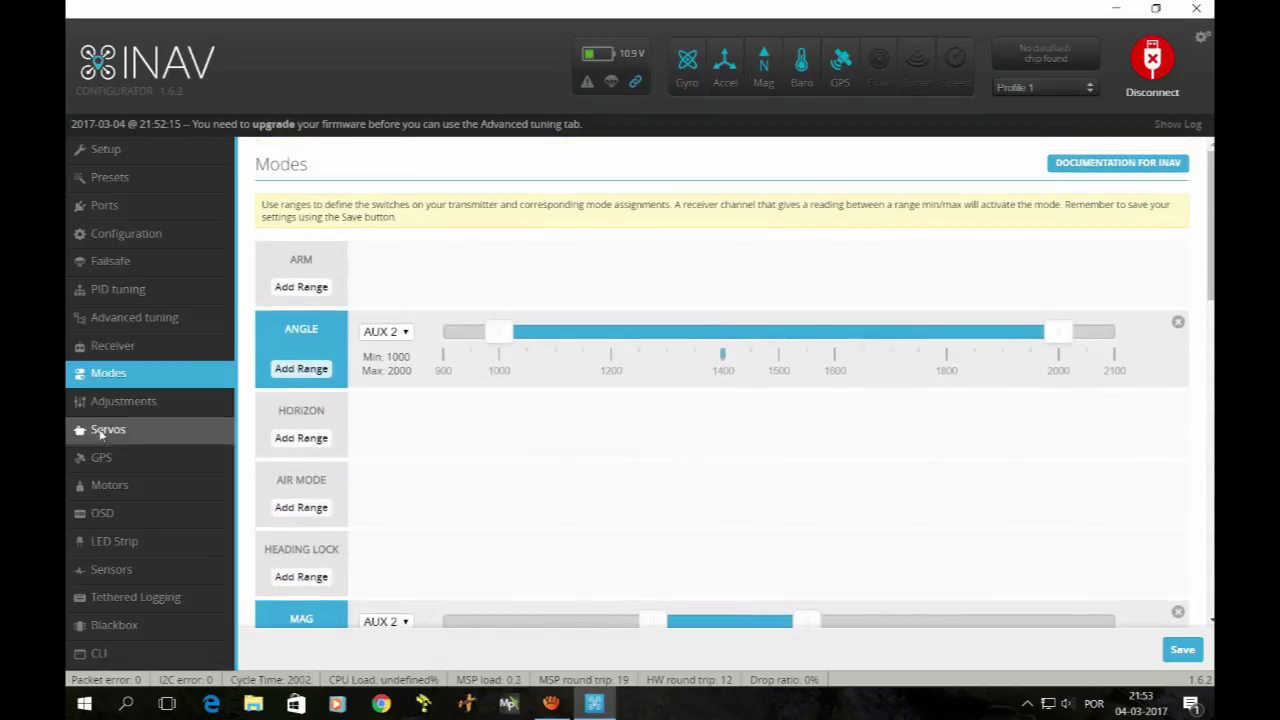
# - Look through the in-flight adjustment slots on the Adjustments page and the servo settings on the Servos page
pyautogui.click(123, 410)
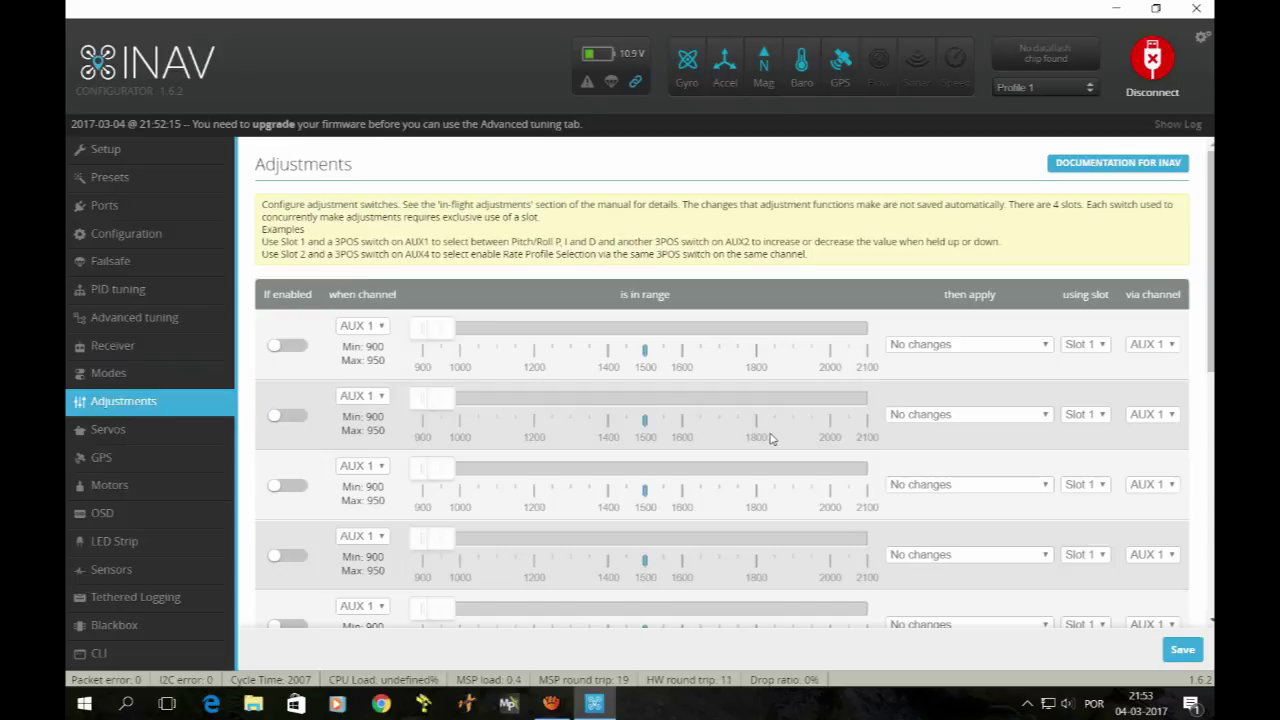
pyautogui.scroll(-5, 785, 437)
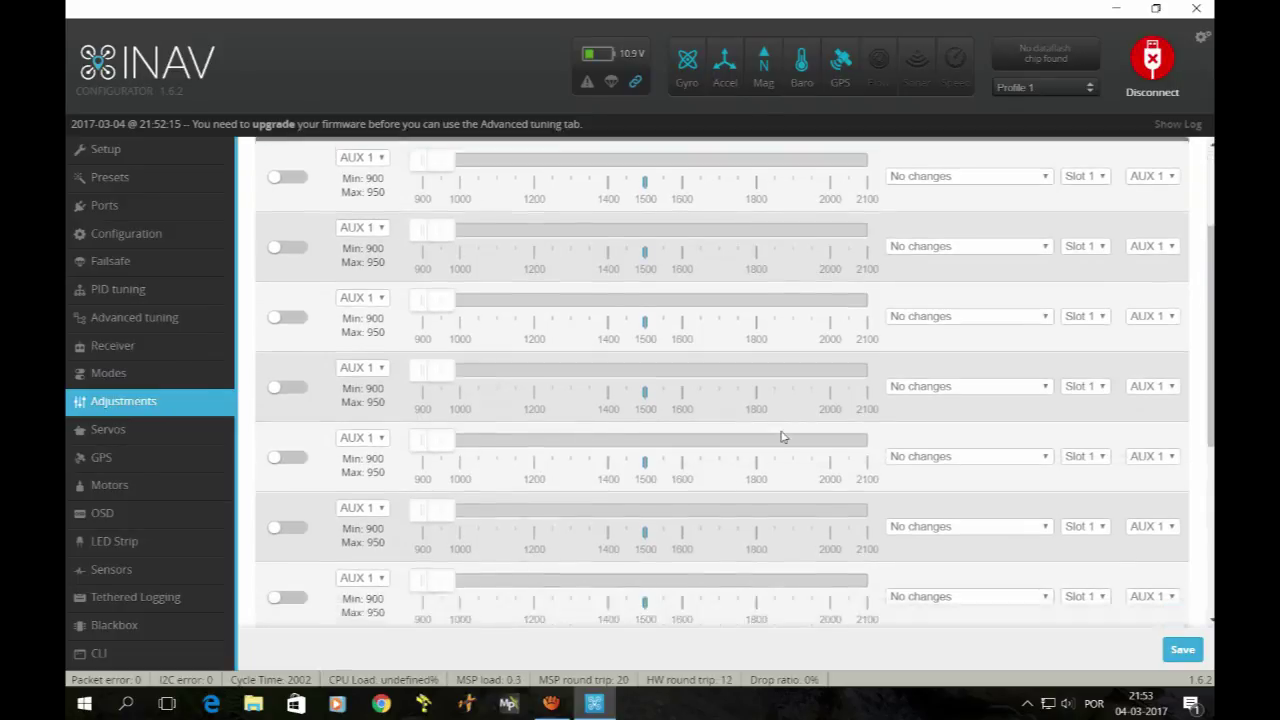
pyautogui.scroll(2, 785, 437)
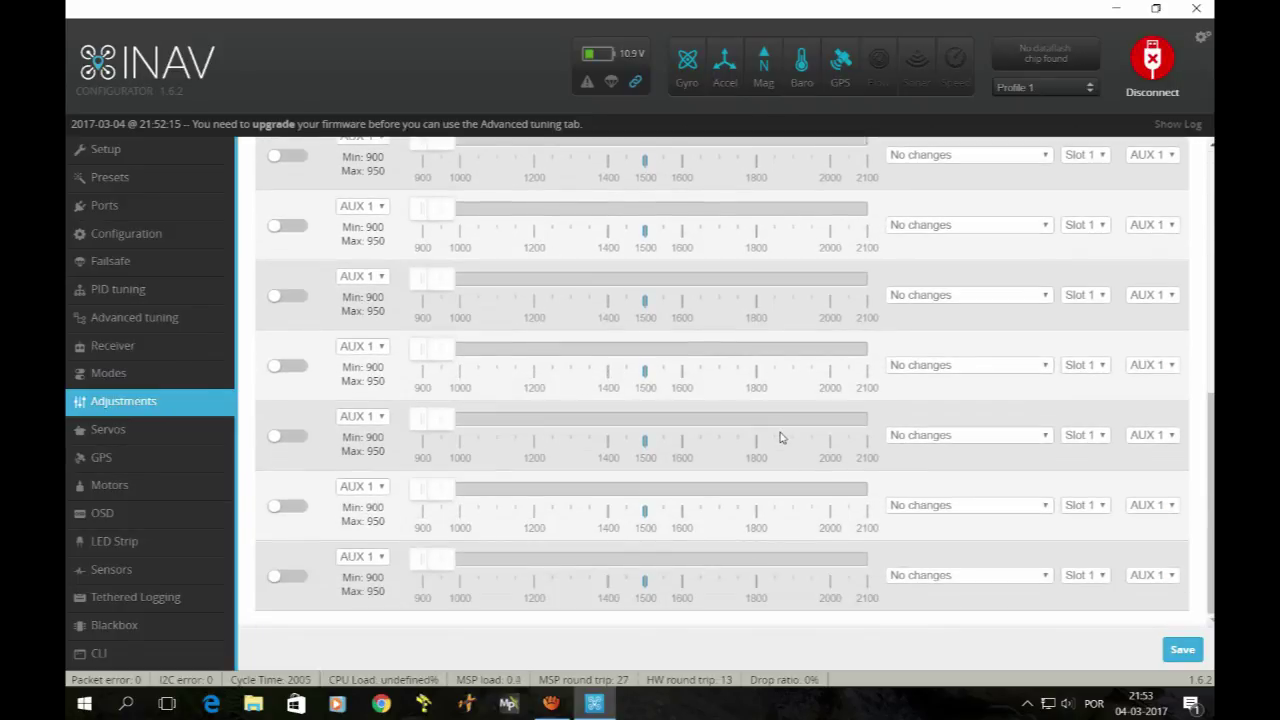
pyautogui.scroll(4, 780, 438)
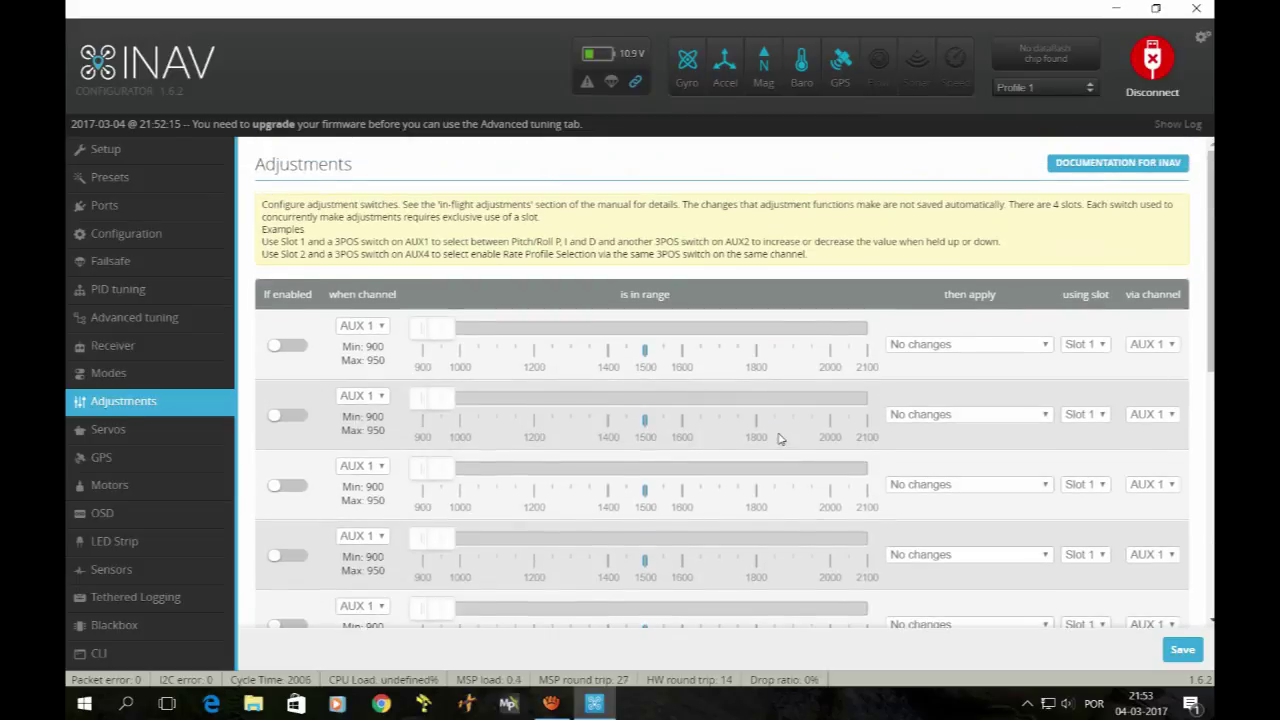
pyautogui.click(98, 437)
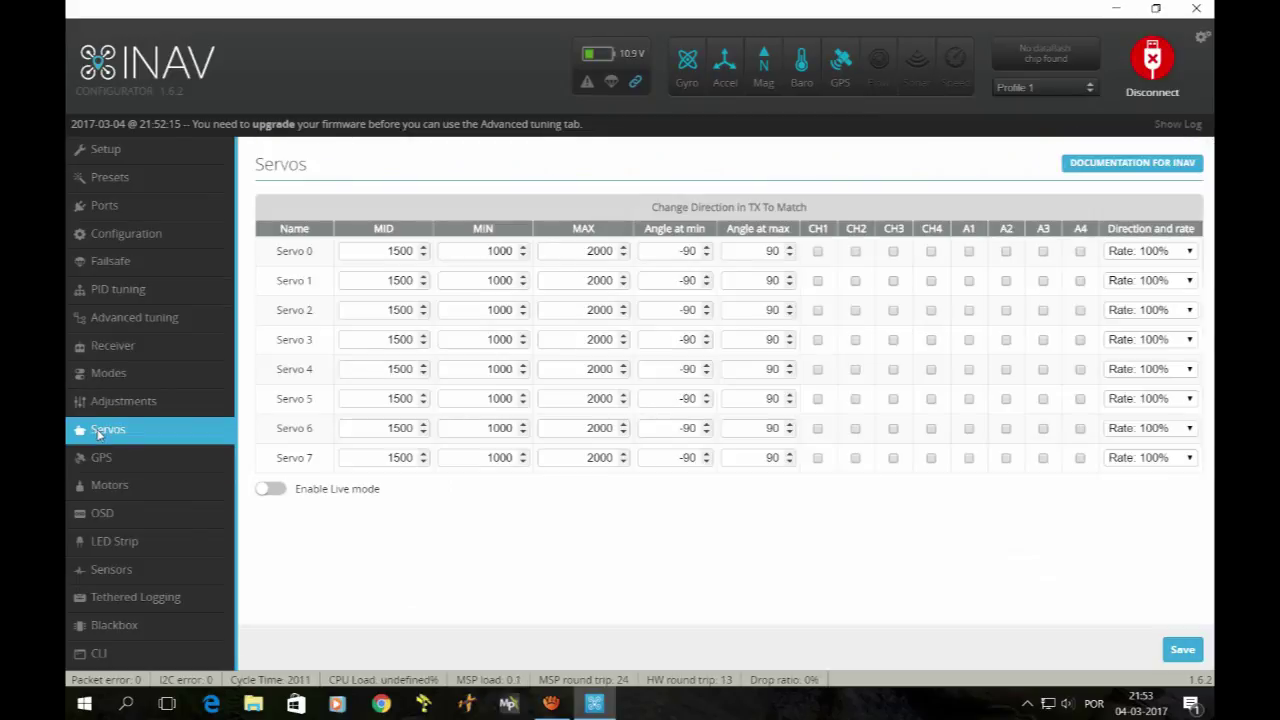
# - Check the GPS fix and location map and the Motors page layout, and try to open the OSD page
pyautogui.click(116, 456)
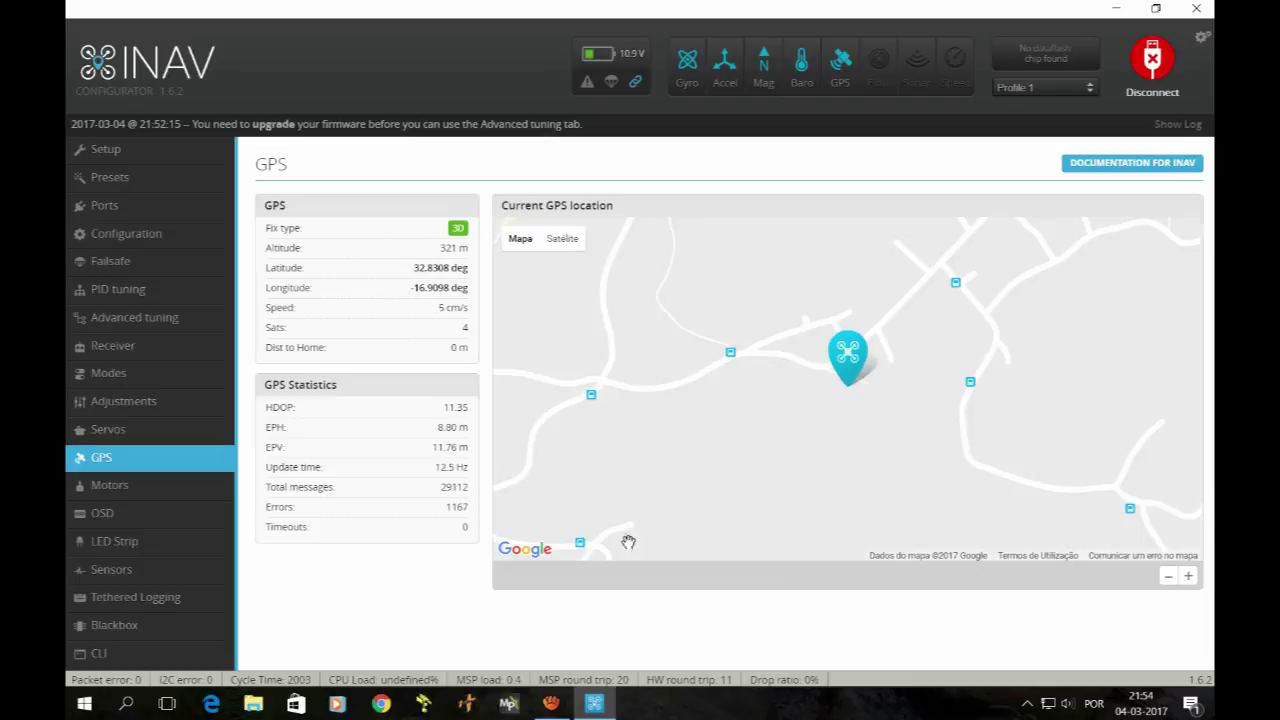
pyautogui.click(118, 494)
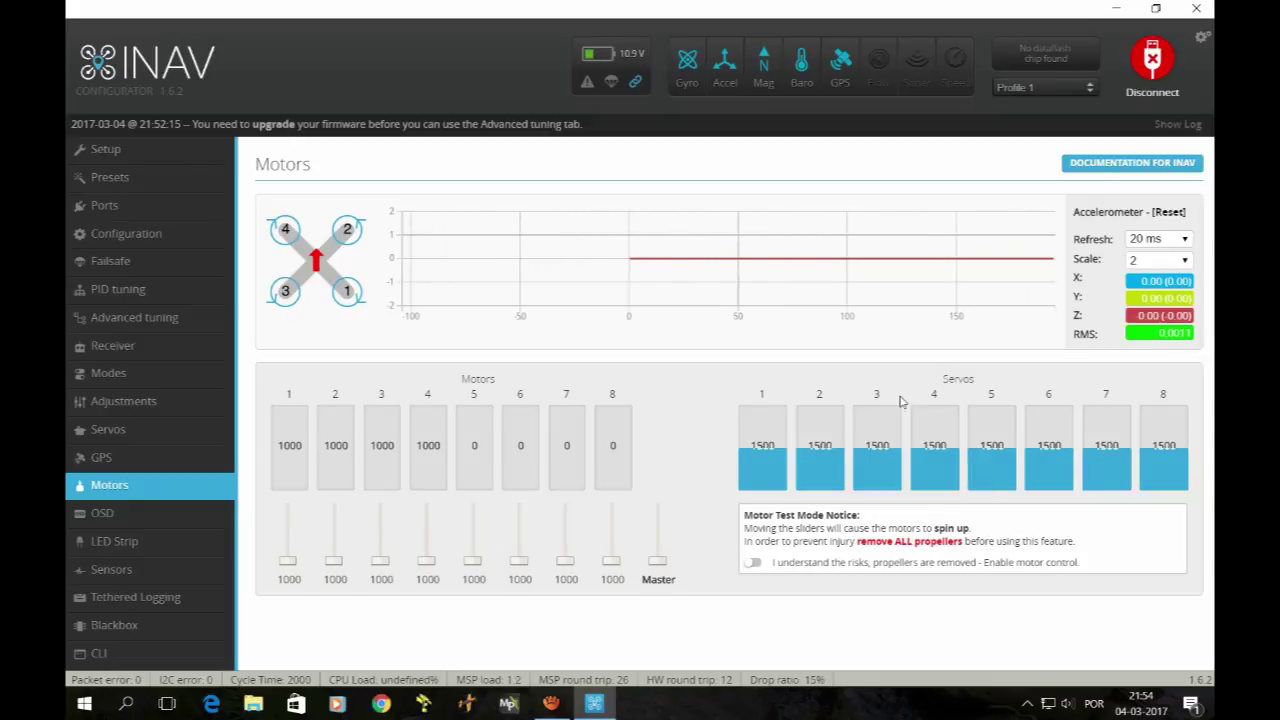
pyautogui.click(110, 459)
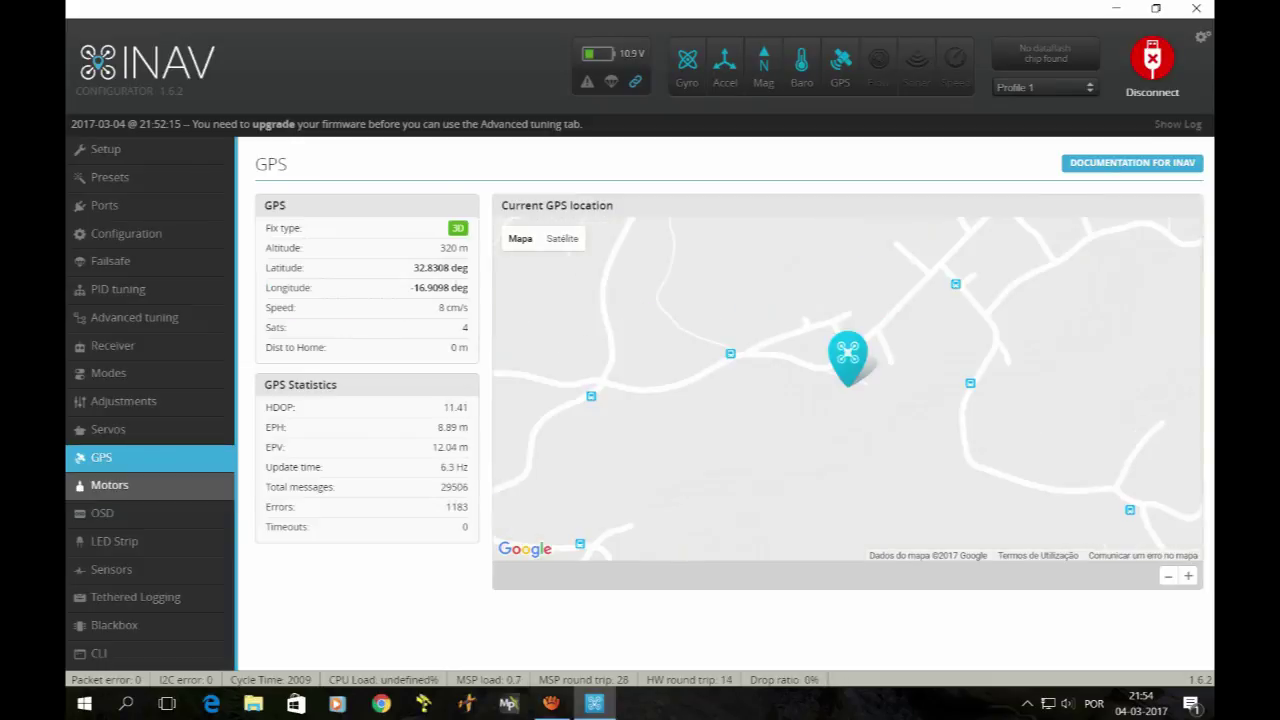
pyautogui.click(108, 486)
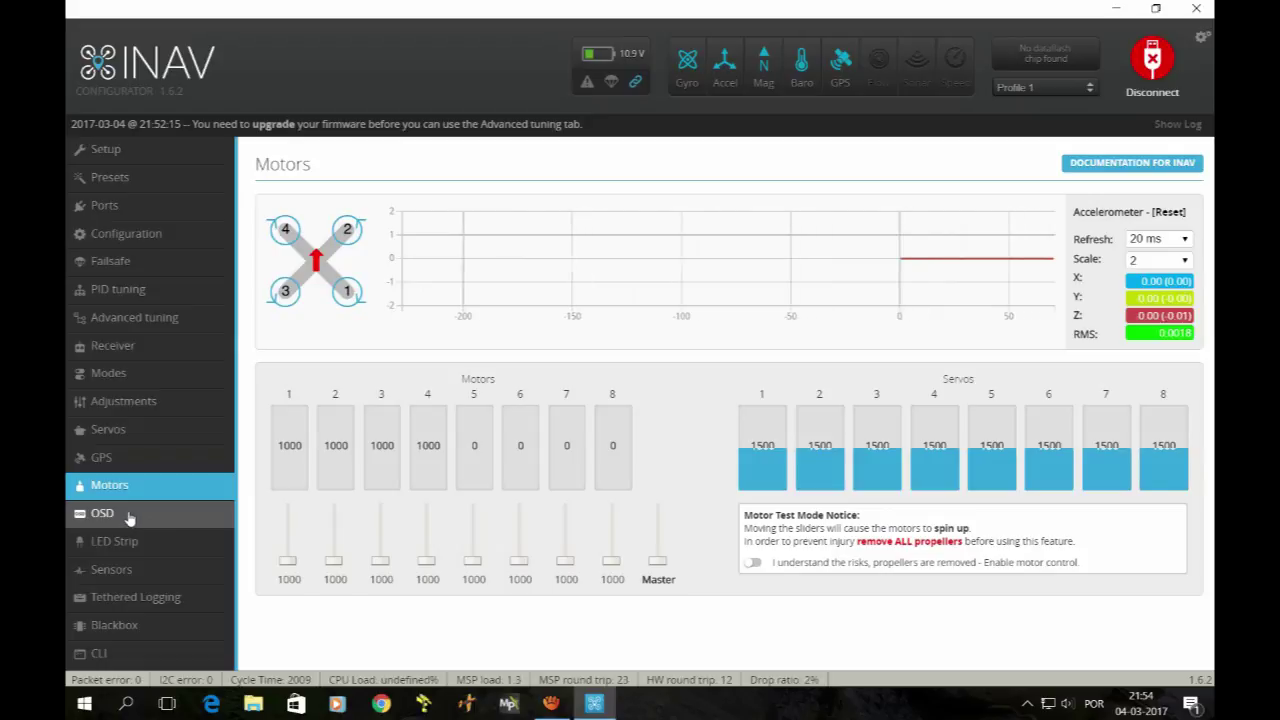
pyautogui.click(125, 515)
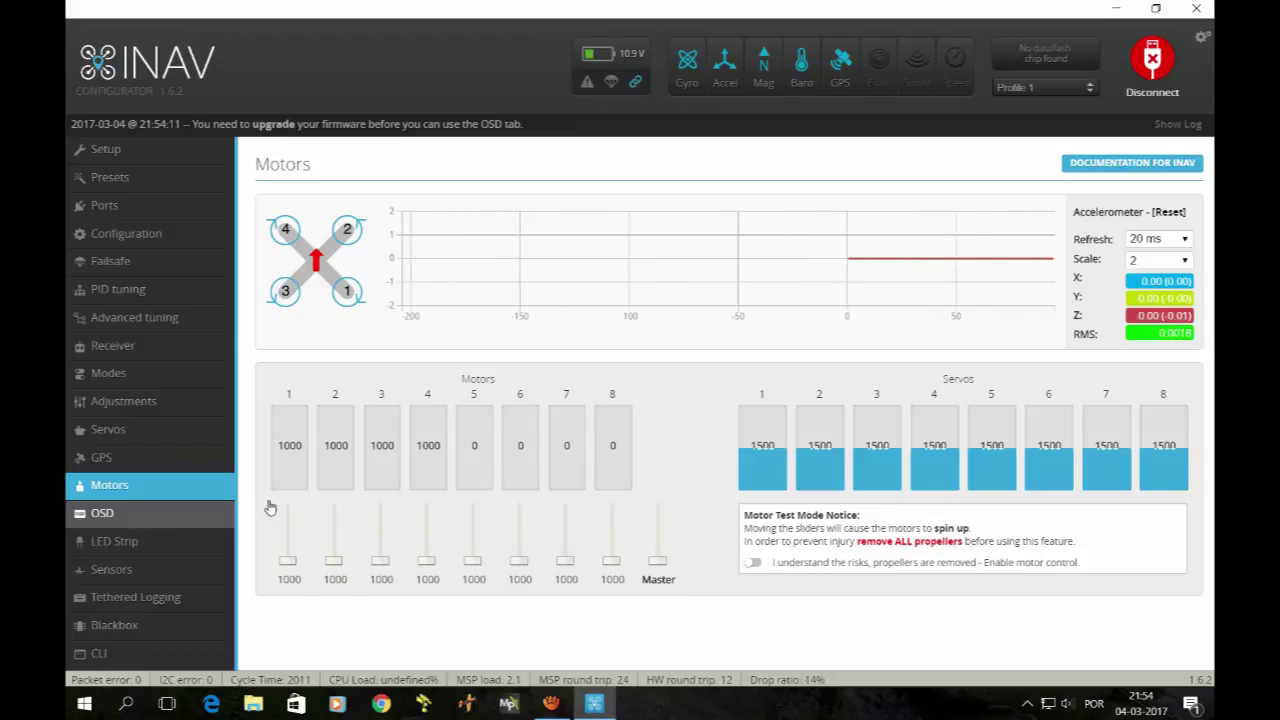
pyautogui.click(105, 513)
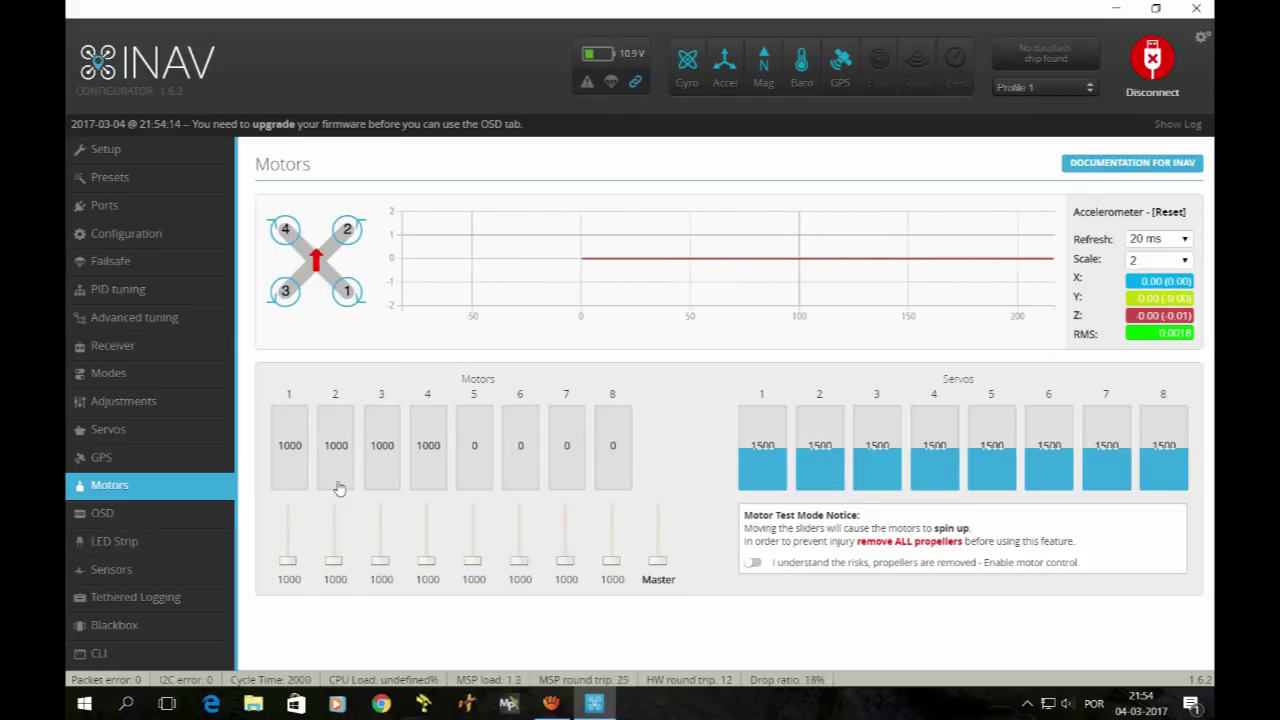
# - Review the LED grid layout, functions, colors and wiring options on the LED Strip page
pyautogui.click(122, 541)
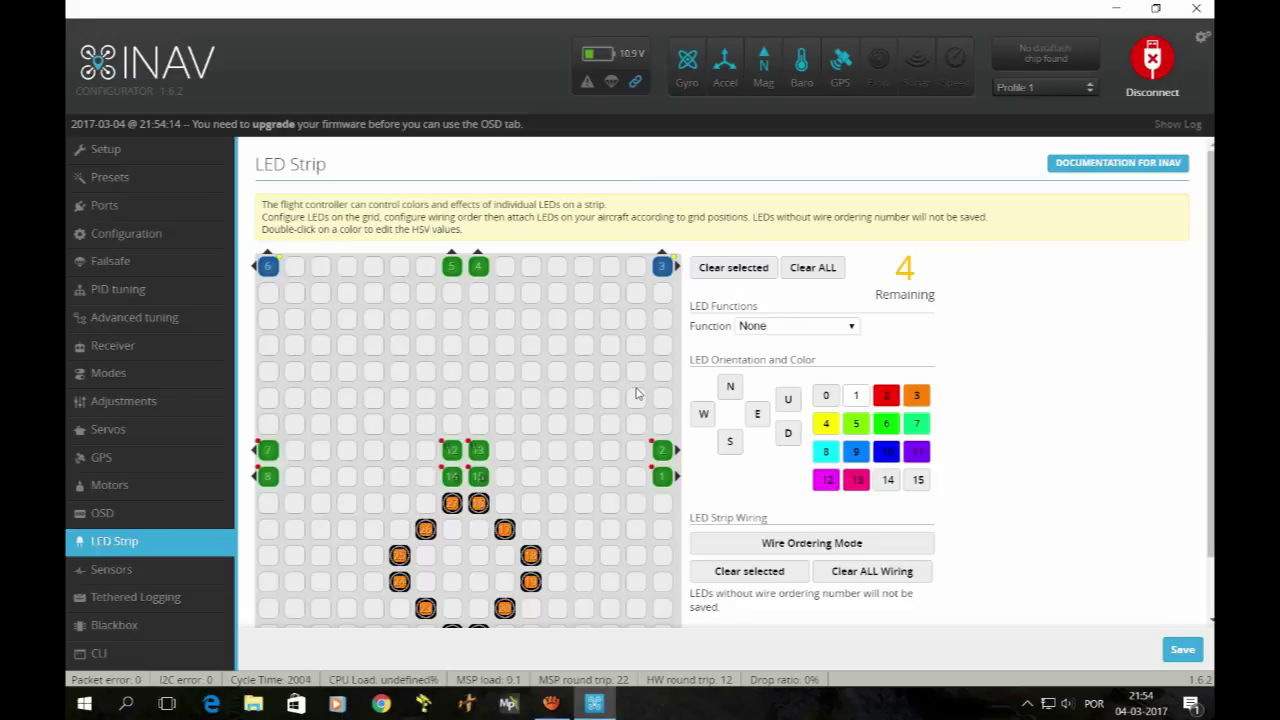
pyautogui.scroll(-2, 637, 393)
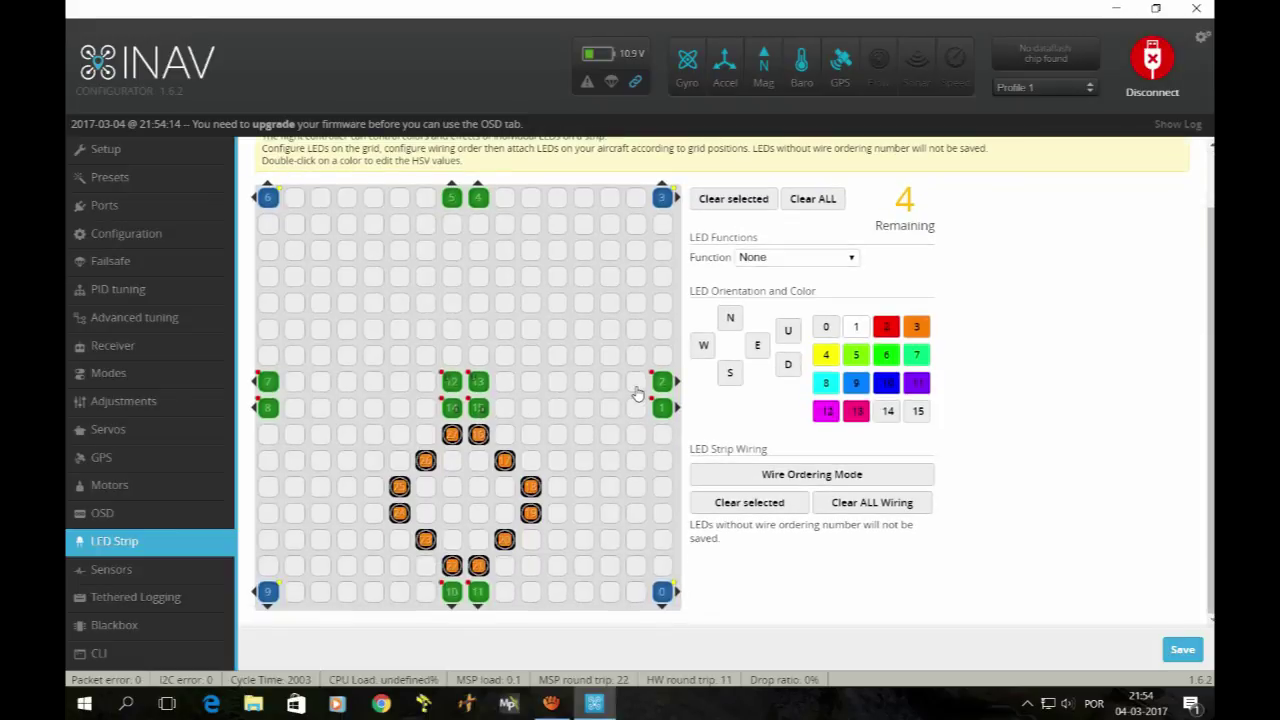
pyautogui.scroll(2, 637, 393)
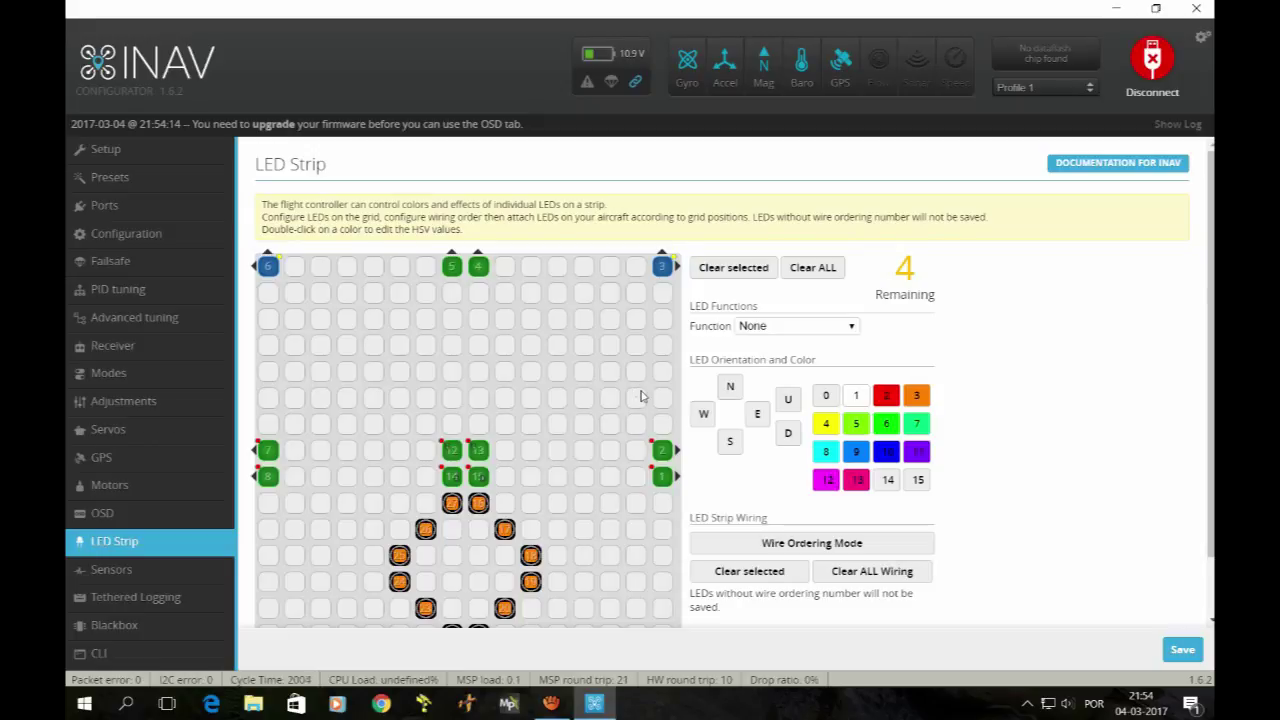
# - Examine the live gyroscope, accelerometer, magnetometer and barometer graphs on the Sensors page
pyautogui.click(145, 576)
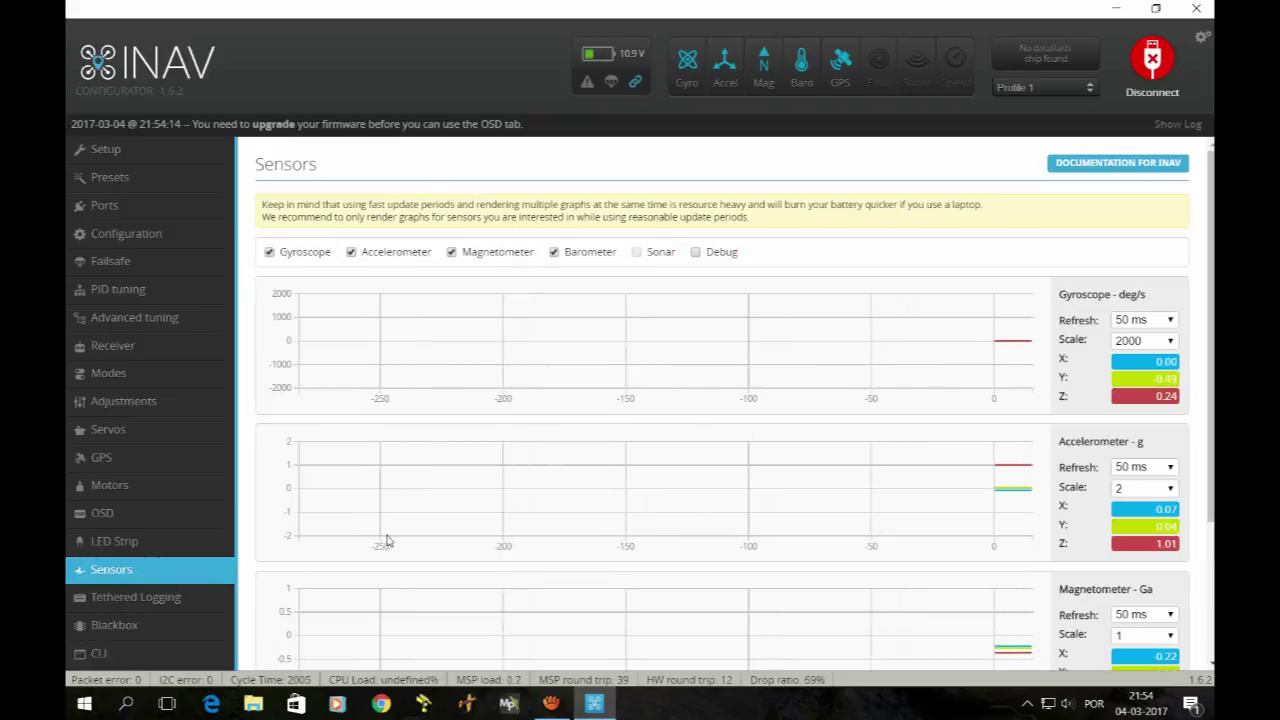
pyautogui.scroll(-3, 731, 443)
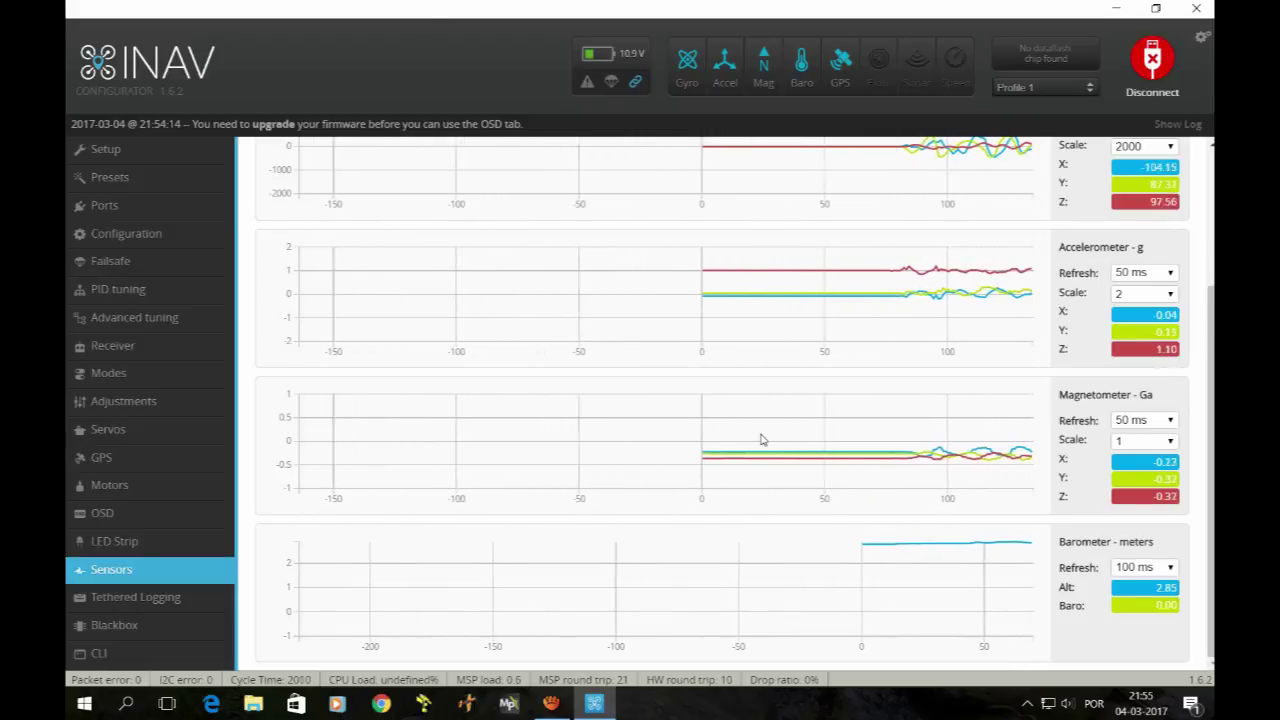
pyautogui.scroll(1, 768, 417)
pyautogui.scroll(1, 768, 417)
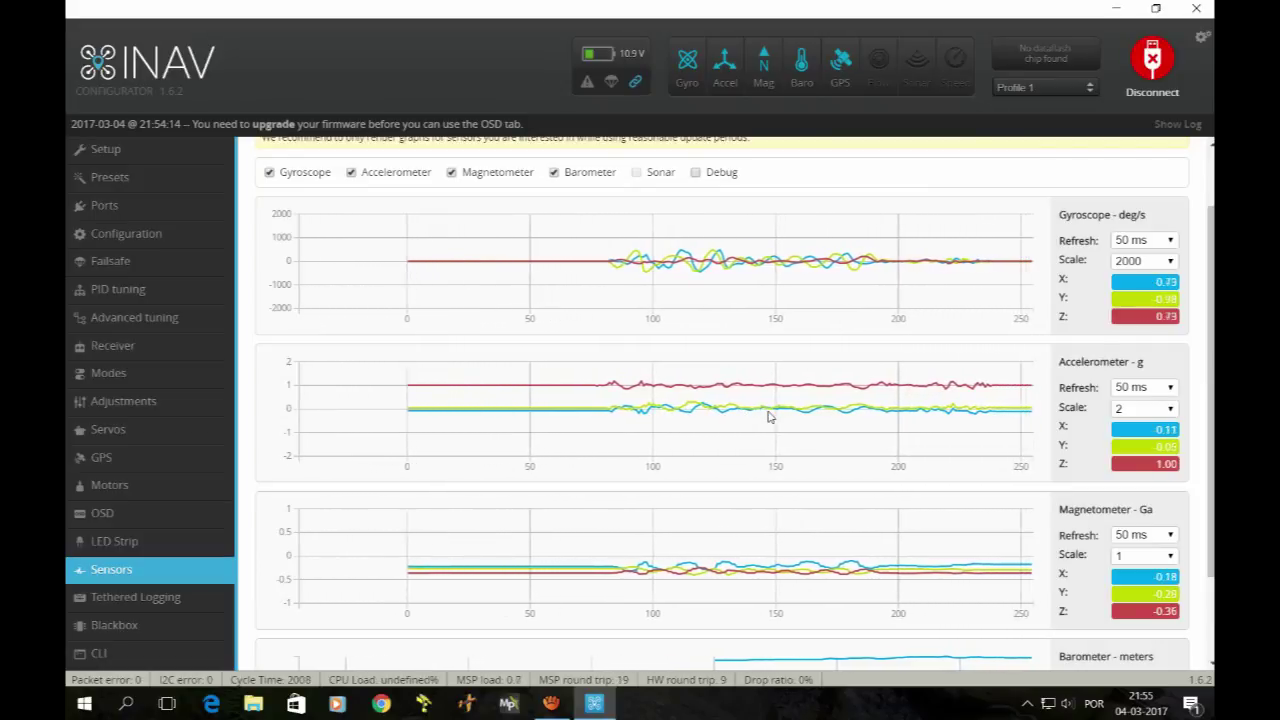
# - Look over the data options on the Tethered Logging page and the logging devices on the Blackbox page
pyautogui.click(132, 600)
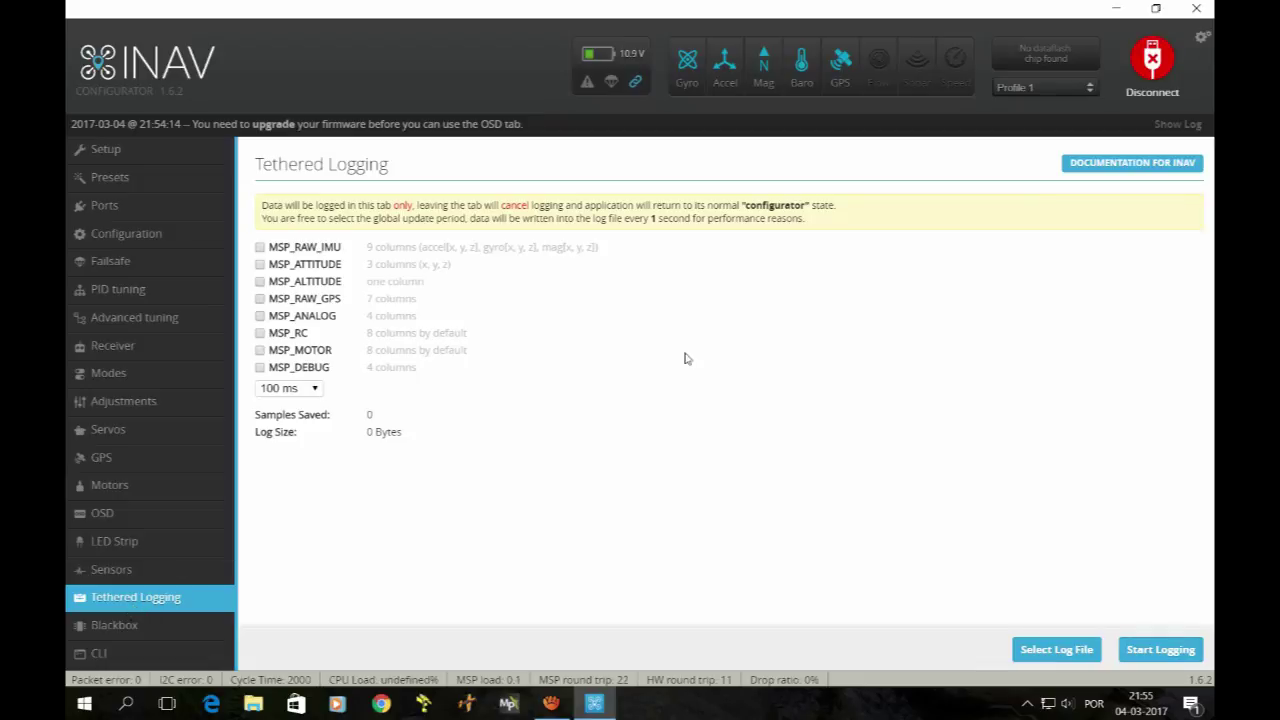
pyautogui.click(93, 634)
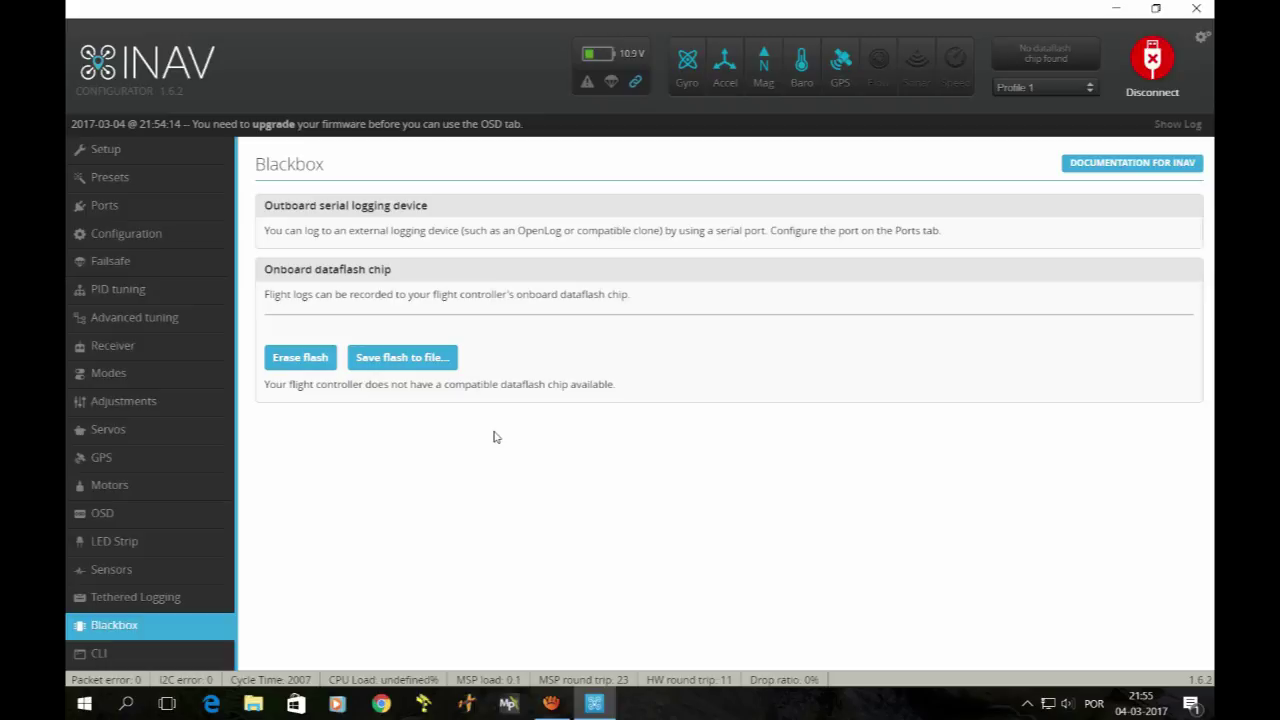
# - Output the flight controller's full configuration in the CLI with the dump command
pyautogui.click(99, 654)
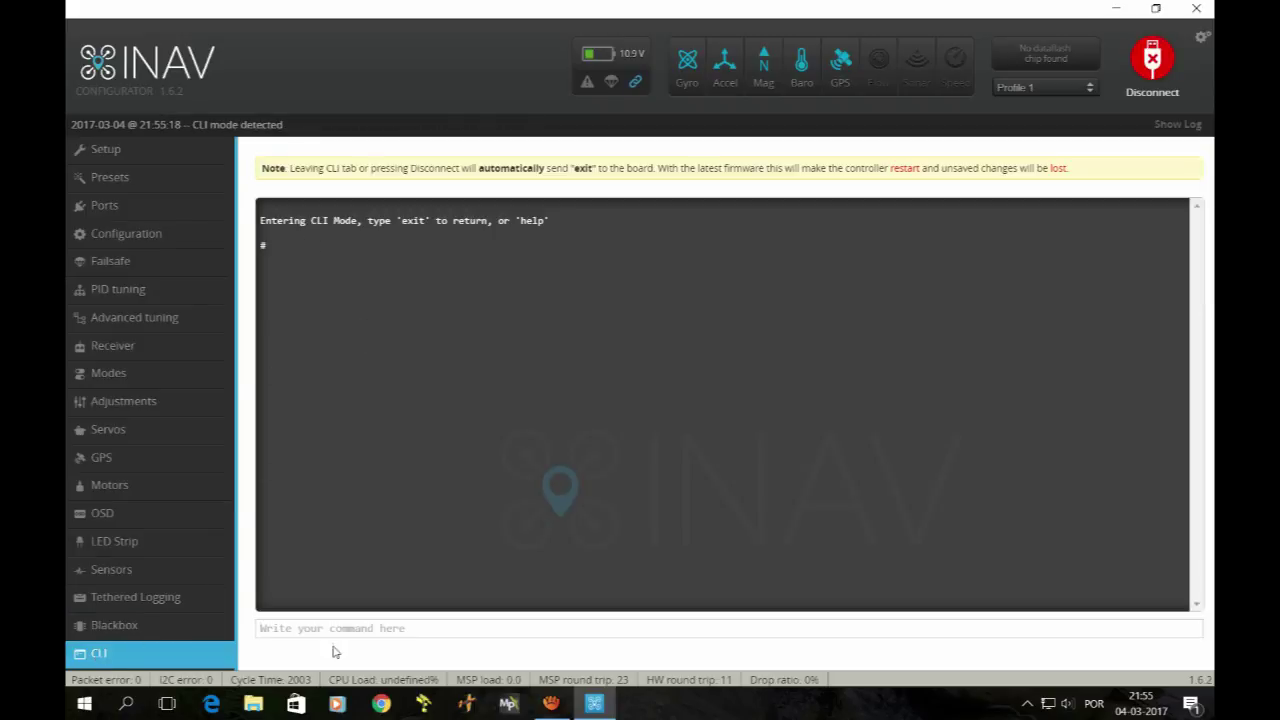
pyautogui.write('dump')
pyautogui.press('Return')
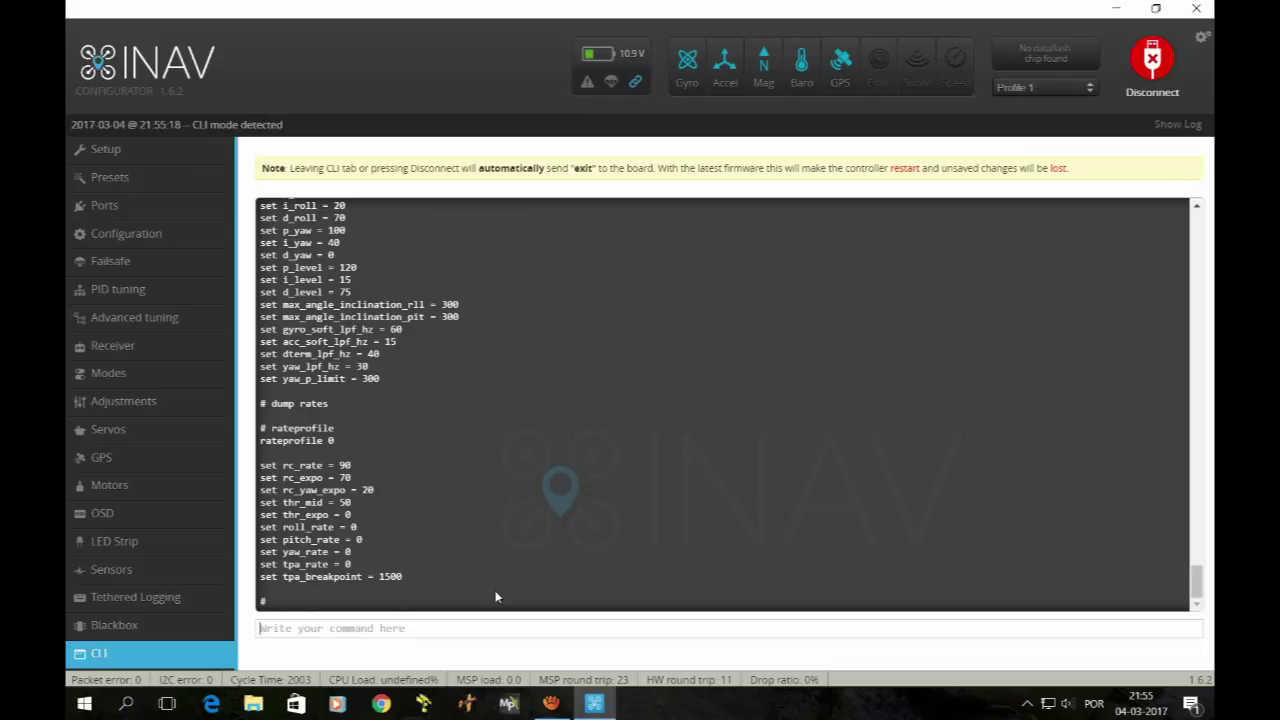
# - Read back through the rate profile, PID, filter and navigation settings at the end of the dump output
pyautogui.scroll(1, 495, 597)
pyautogui.scroll(-1, 495, 597)
pyautogui.scroll(1, 495, 597)
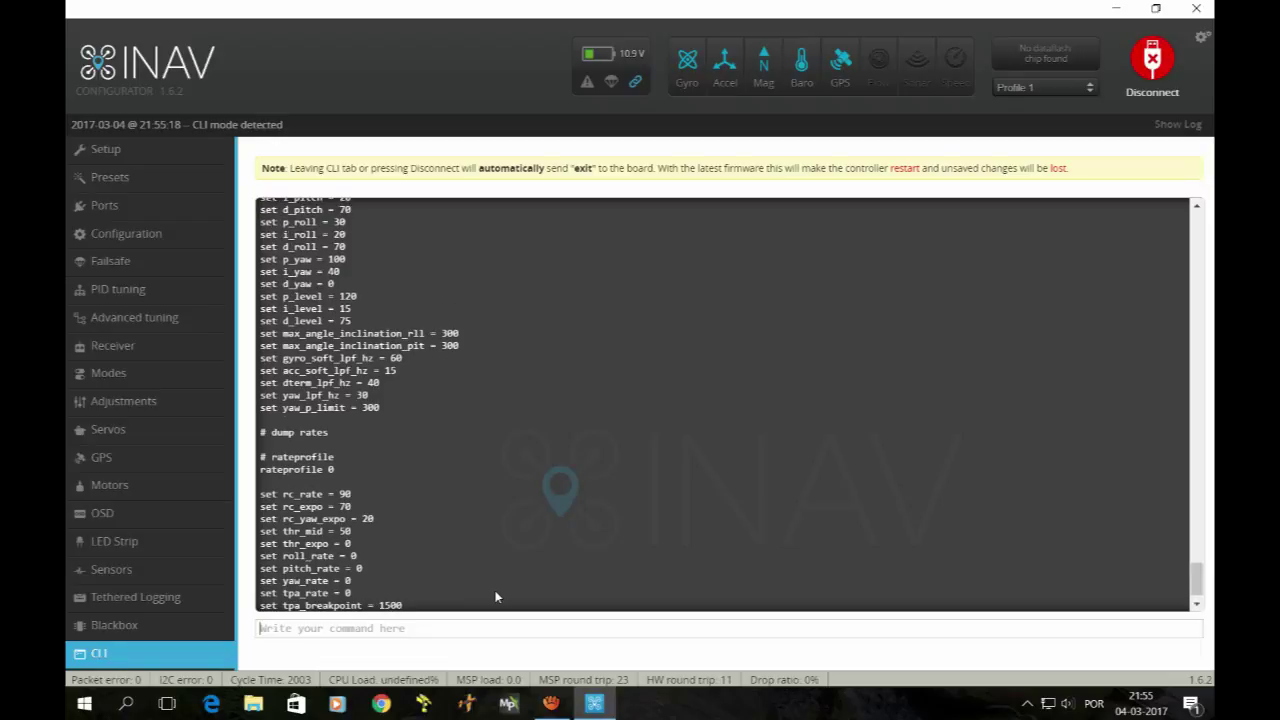
pyautogui.scroll(1, 495, 597)
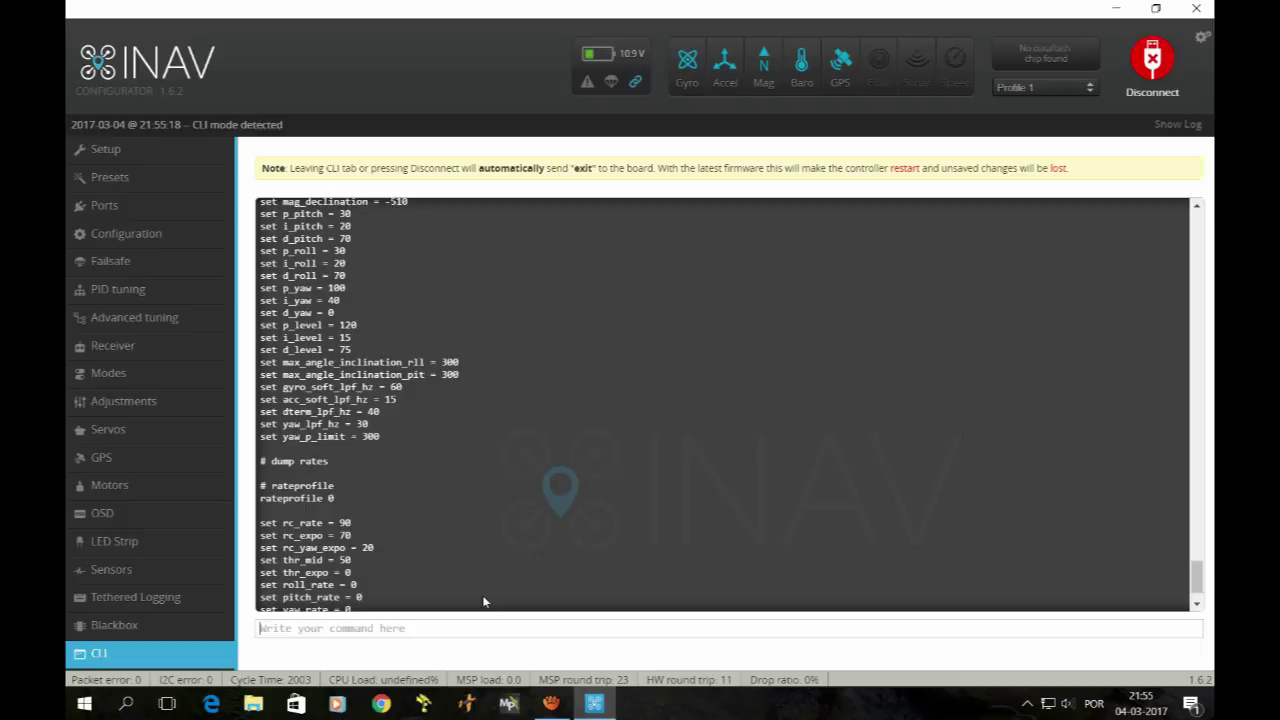
pyautogui.scroll(1, 483, 601)
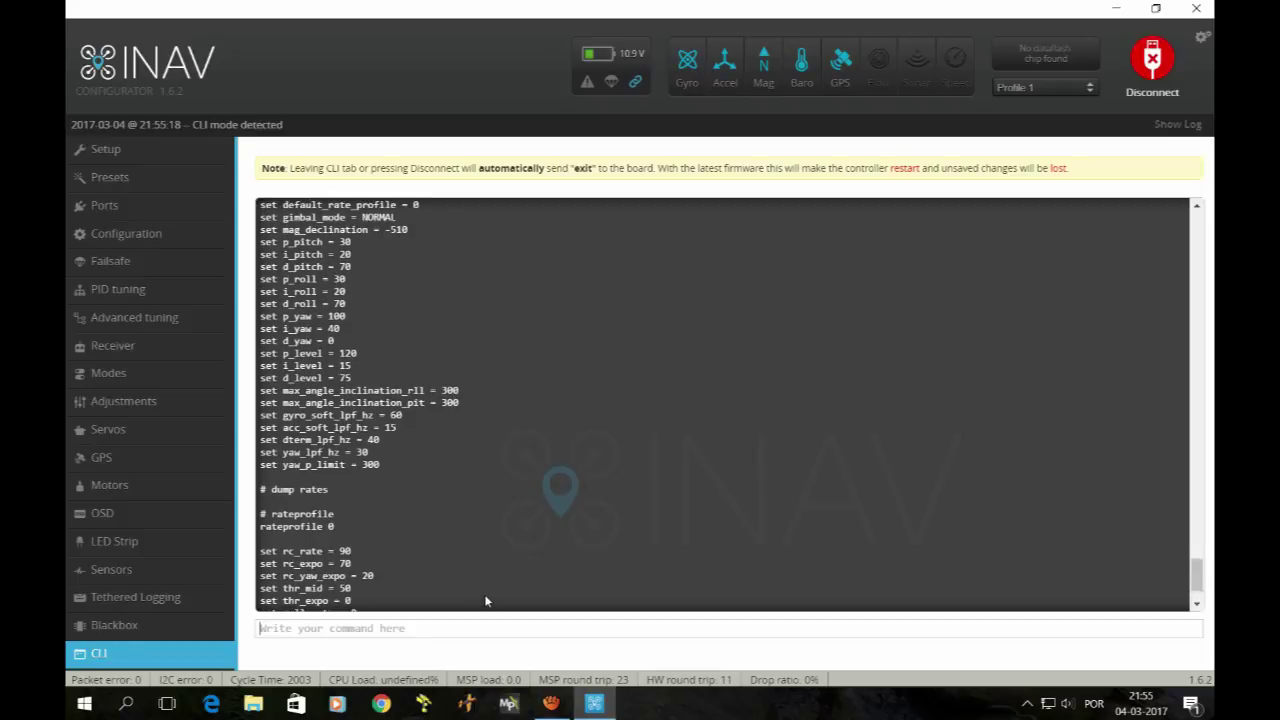
pyautogui.scroll(1, 485, 601)
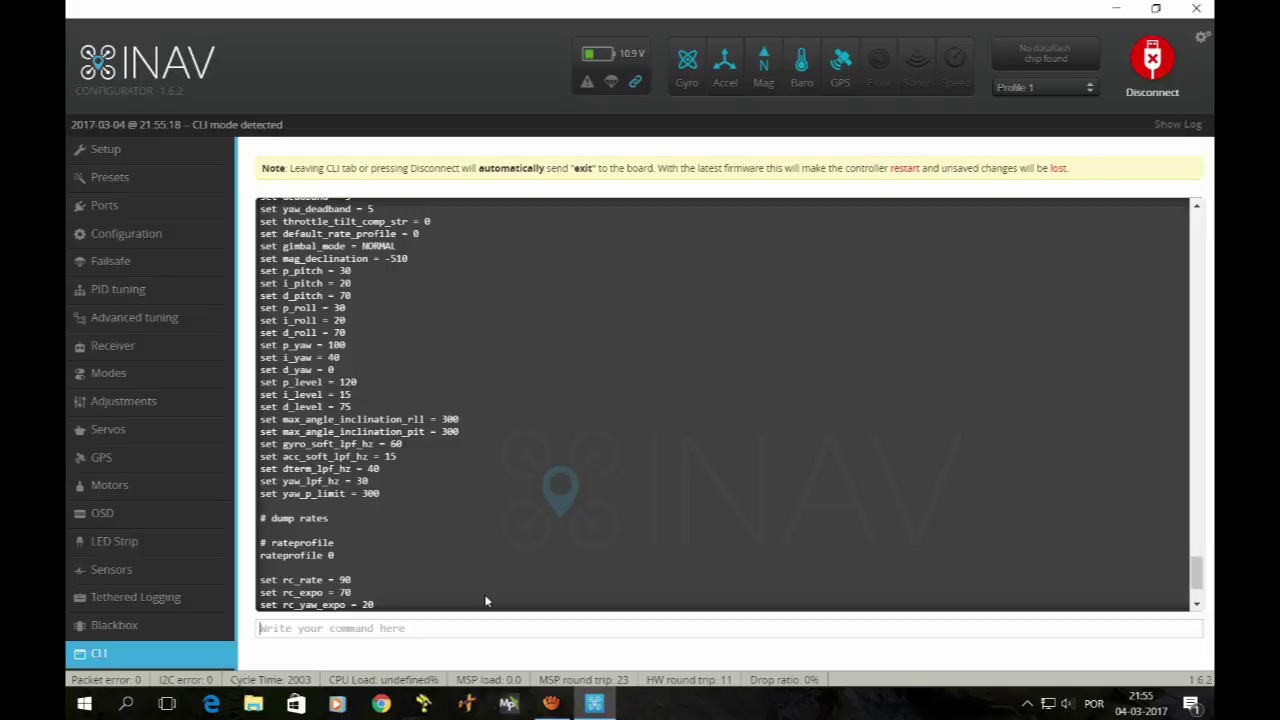
pyautogui.scroll(1, 485, 601)
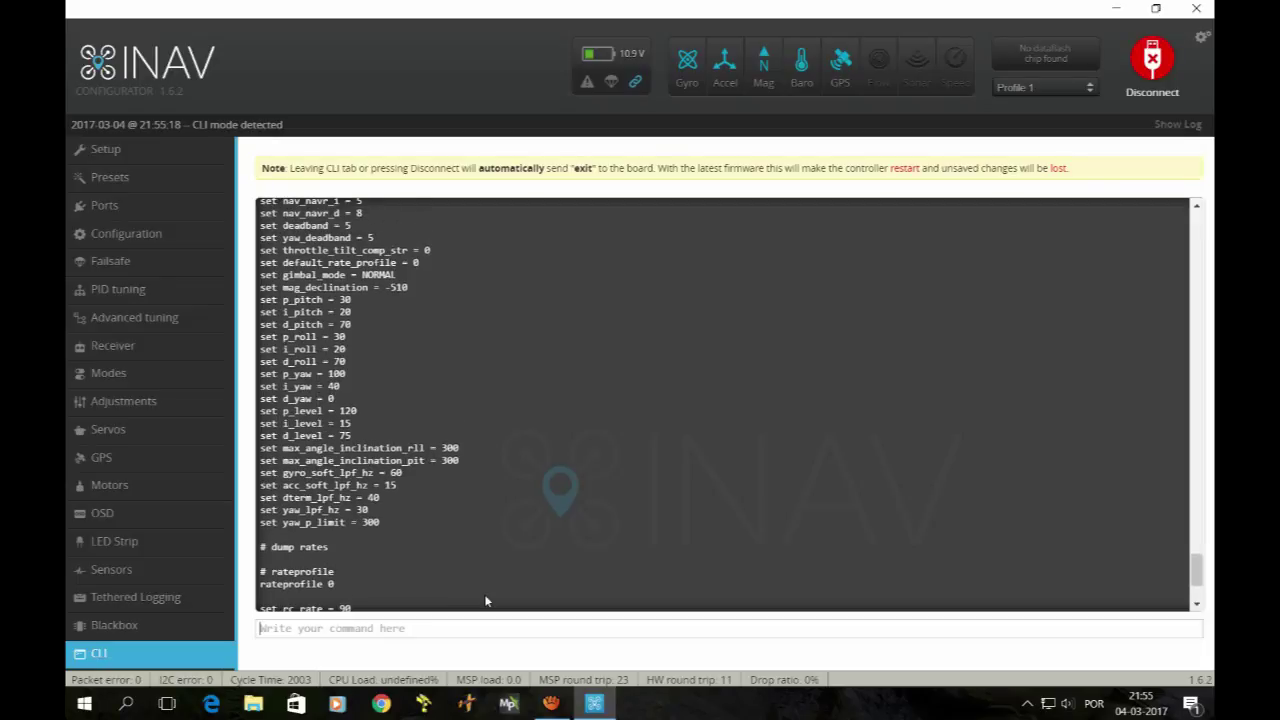
pyautogui.click(1198, 209)
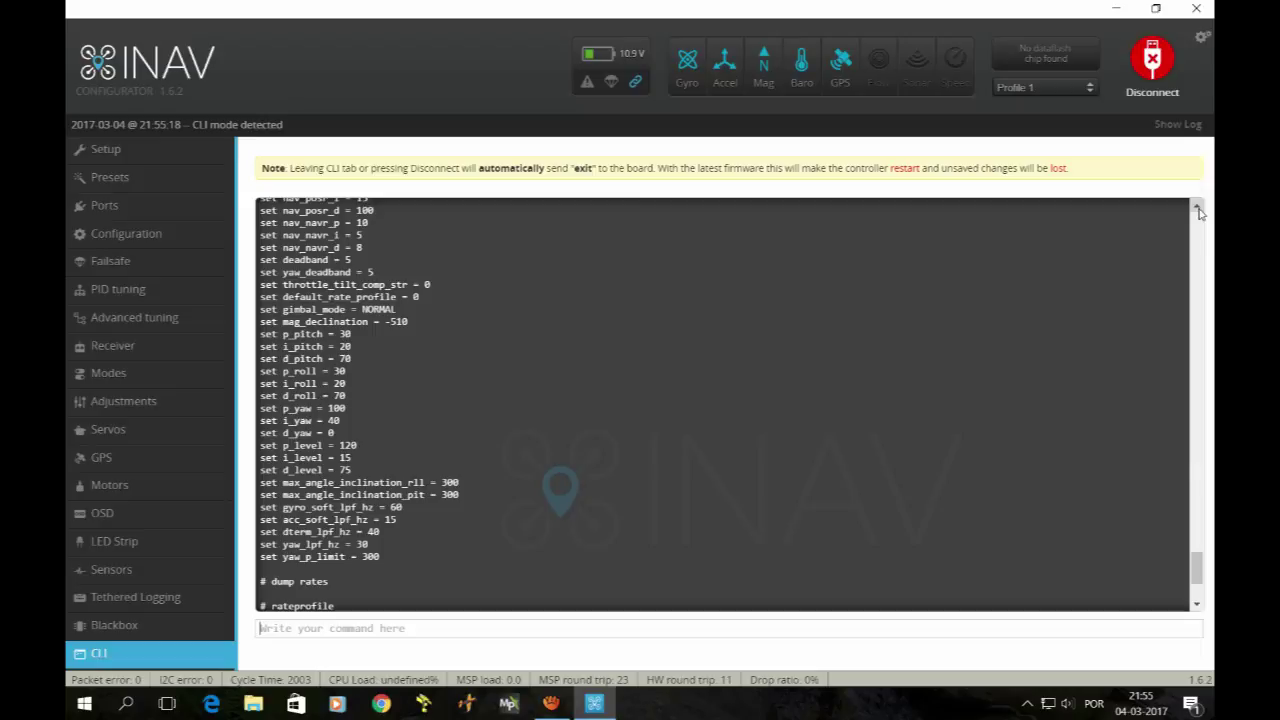
pyautogui.click(1198, 209)
pyautogui.click(1198, 209)
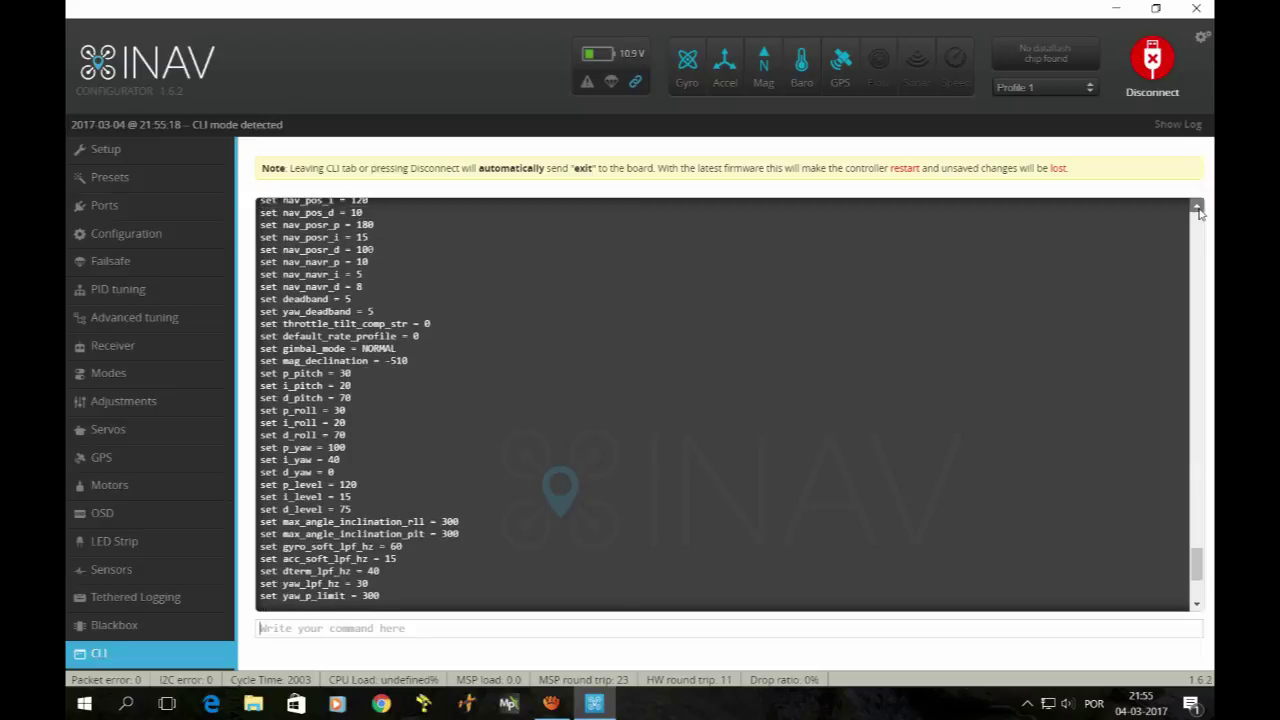
pyautogui.click(1198, 209)
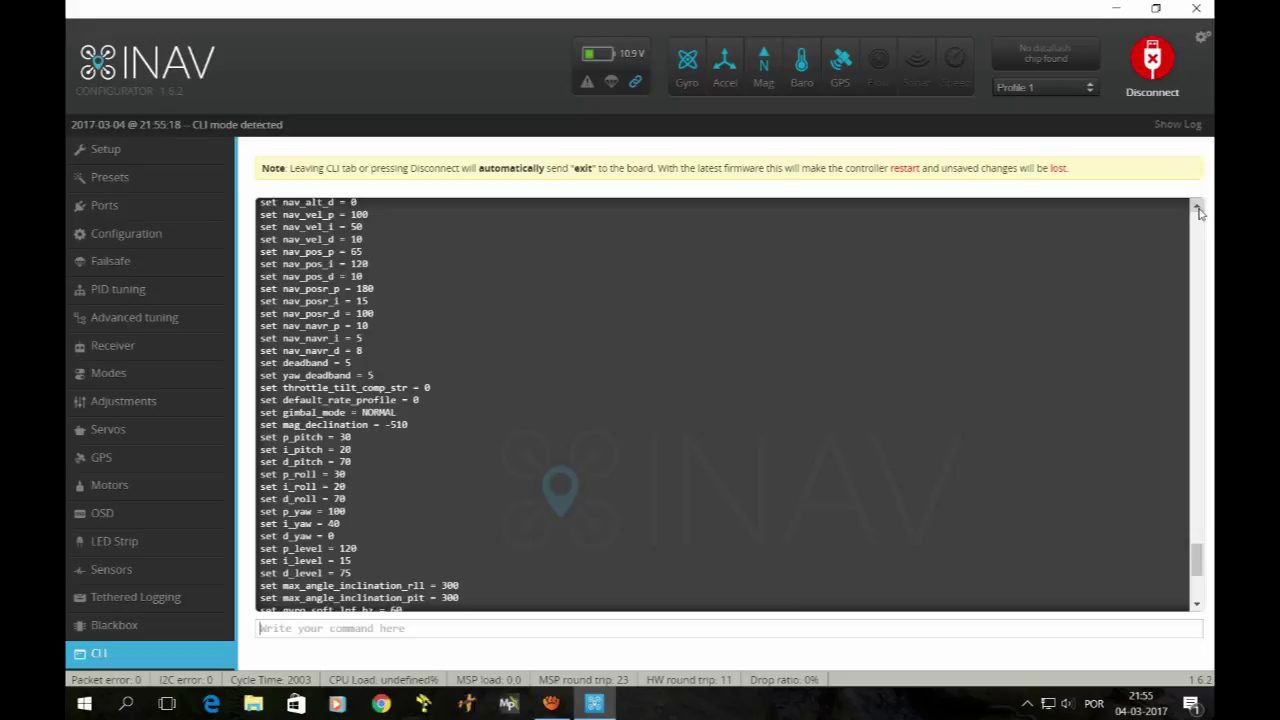
pyautogui.click(1198, 209)
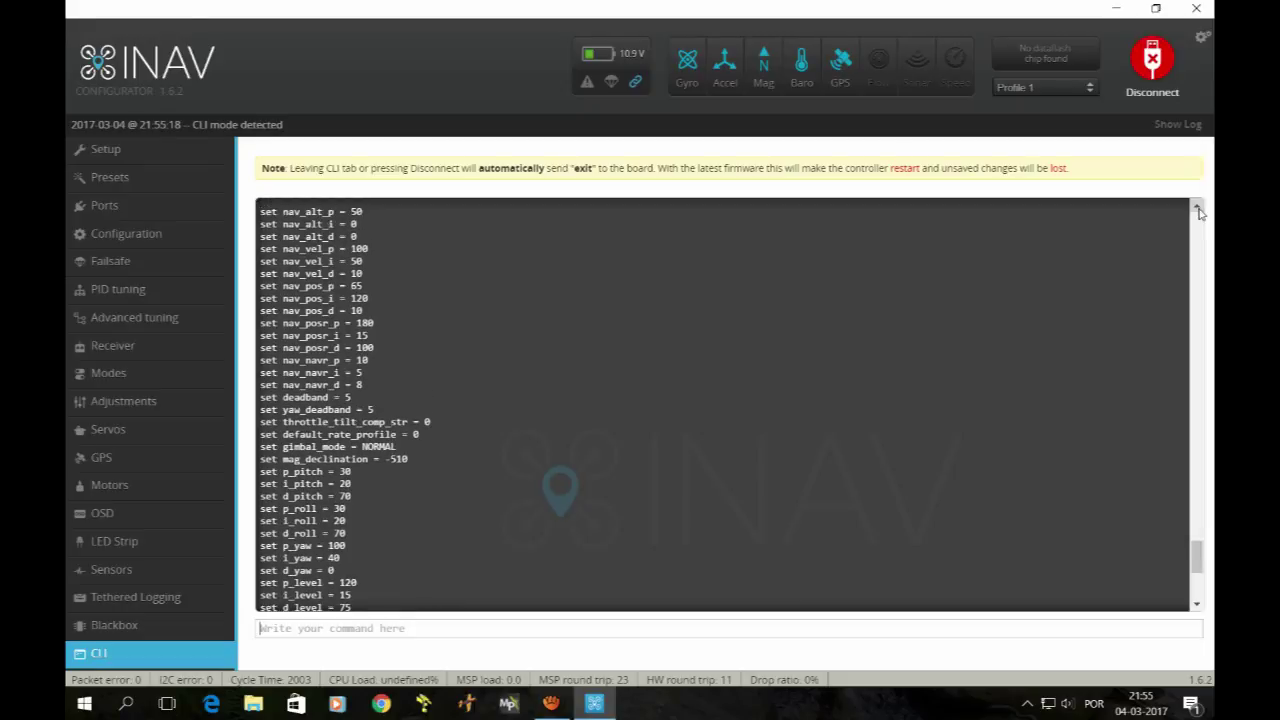
# - Examine the servo, rxrange and adjrange sections of the dump output
pyautogui.click(1198, 209)
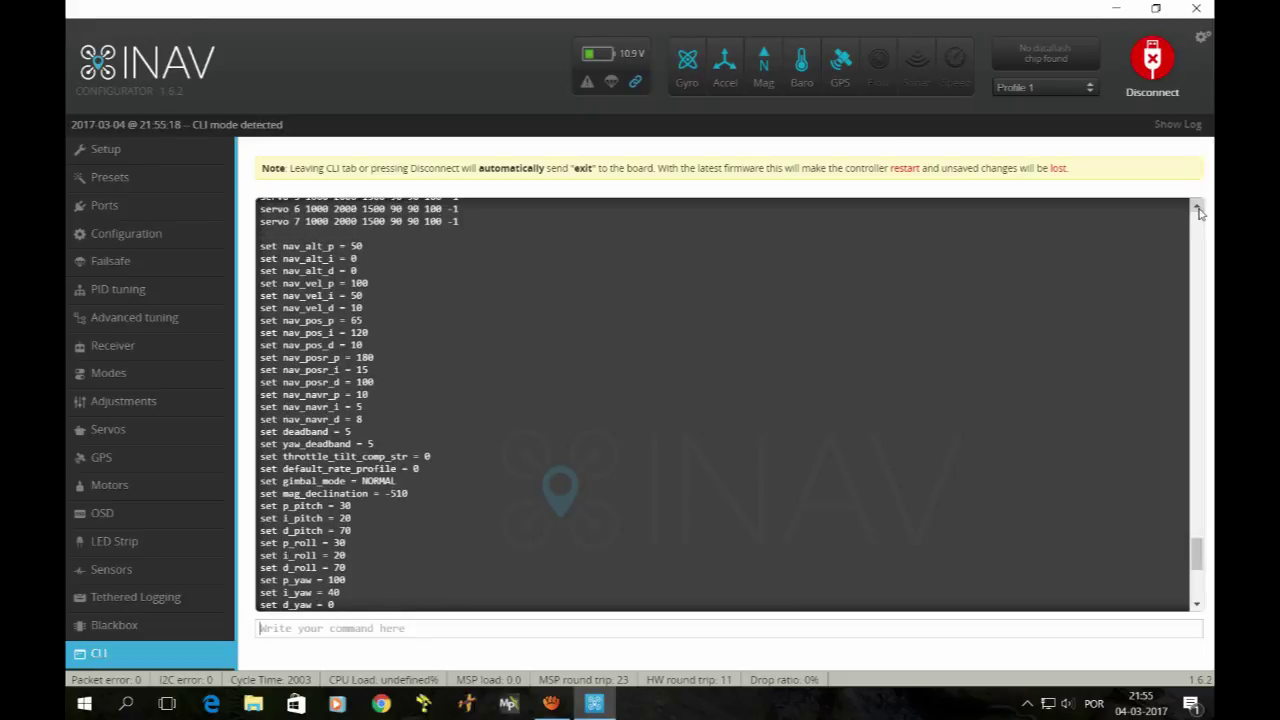
pyautogui.click(1198, 209)
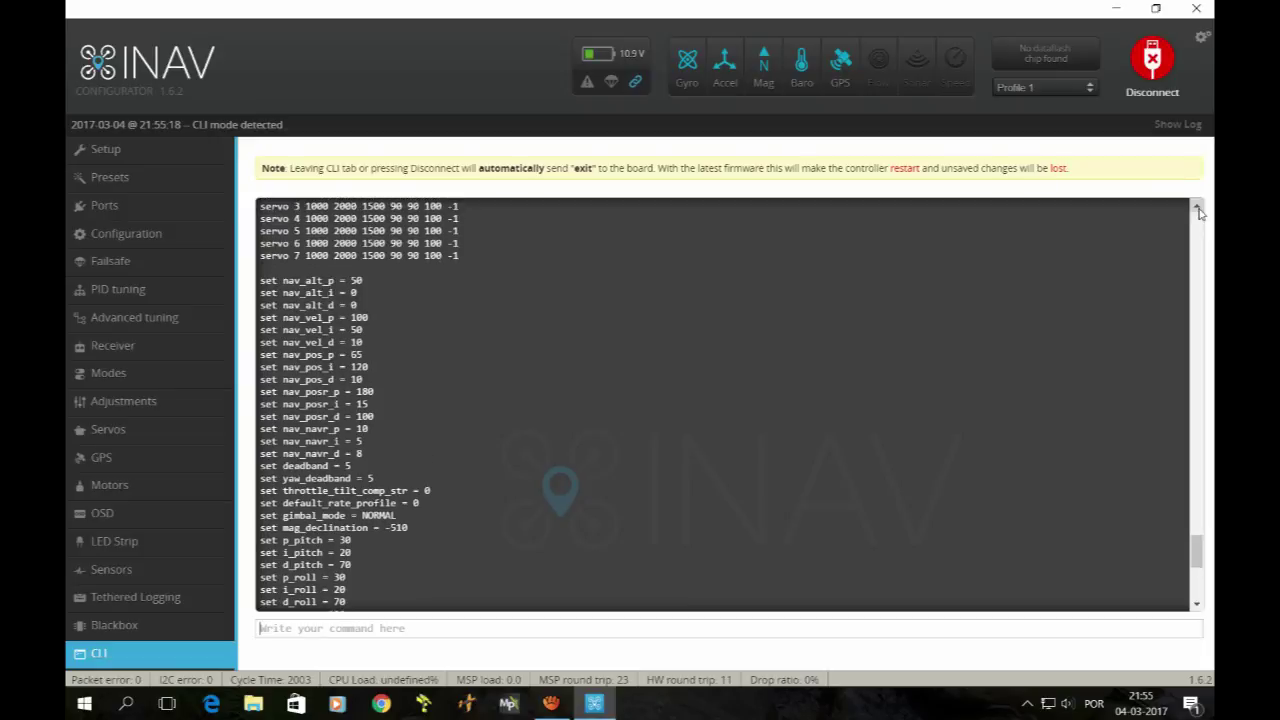
pyautogui.click(1198, 209)
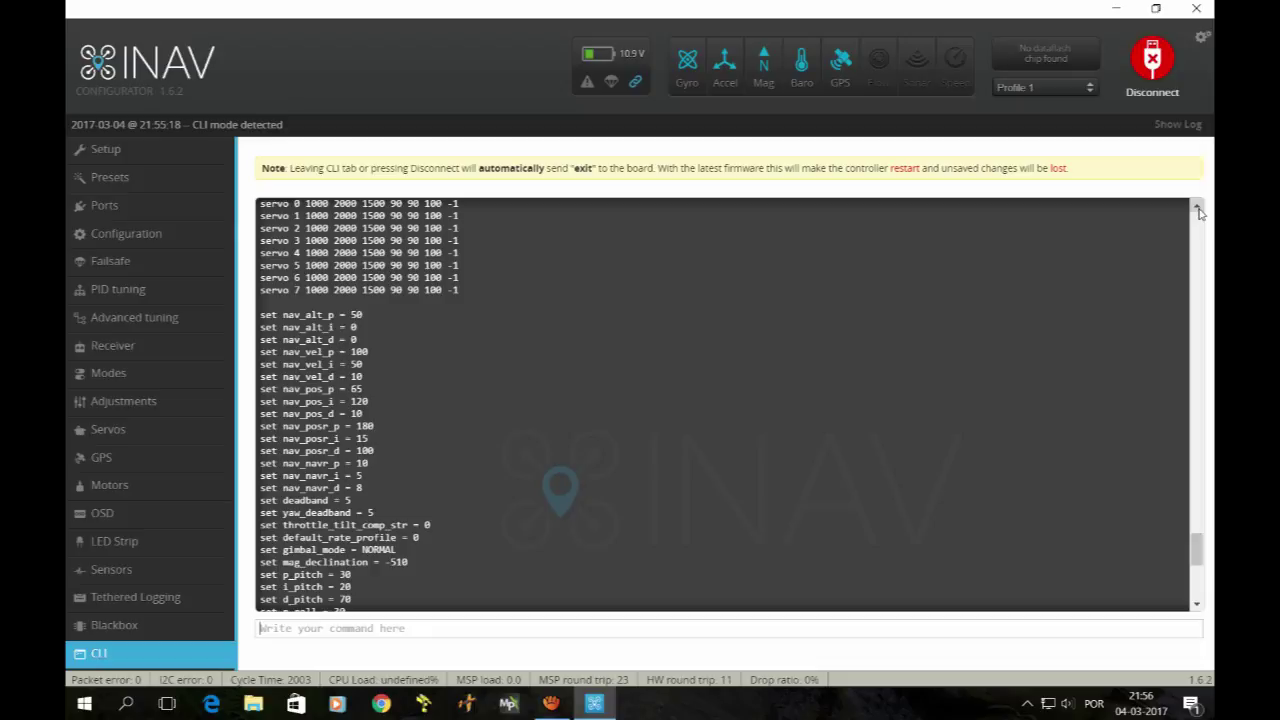
pyautogui.click(1198, 209)
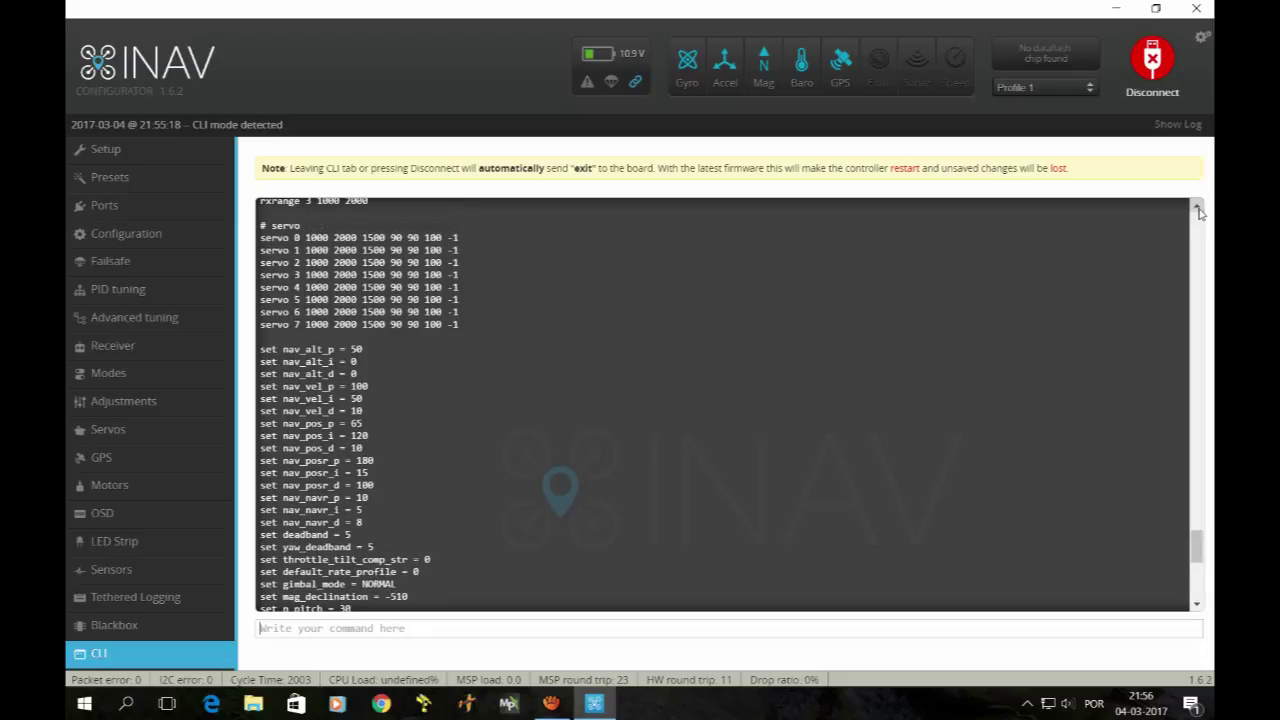
pyautogui.click(1198, 209)
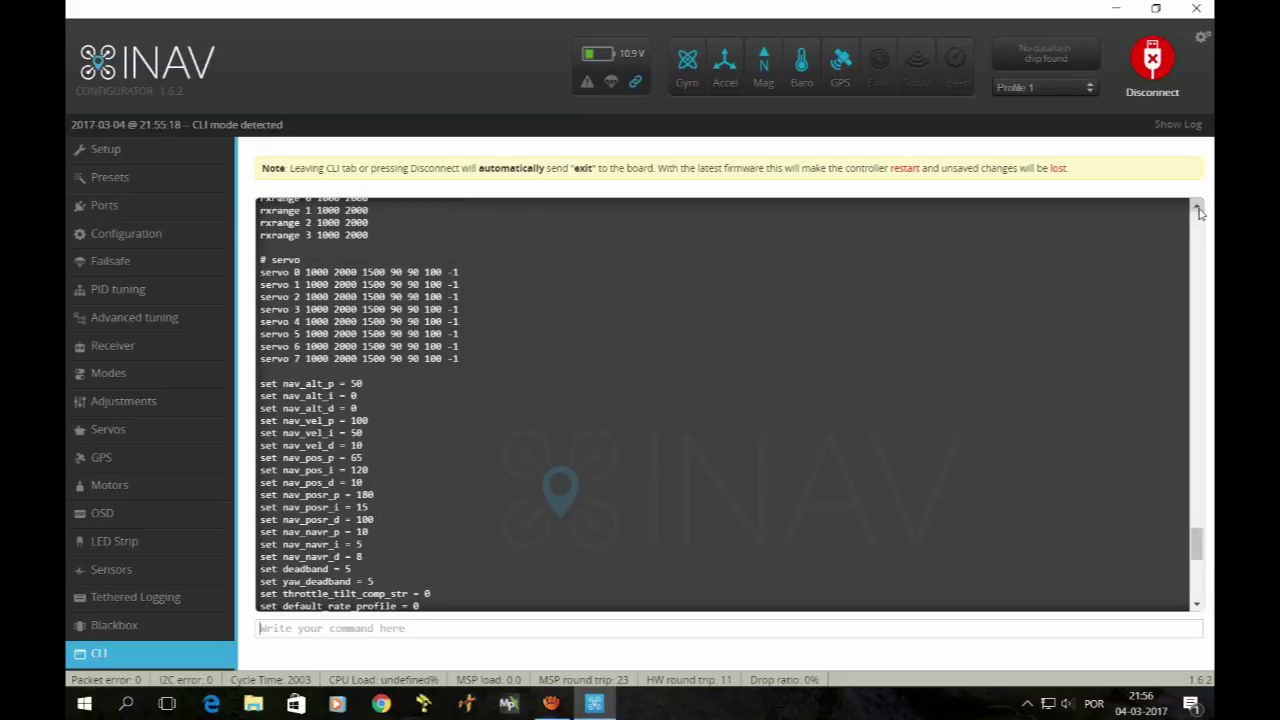
pyautogui.click(1198, 209)
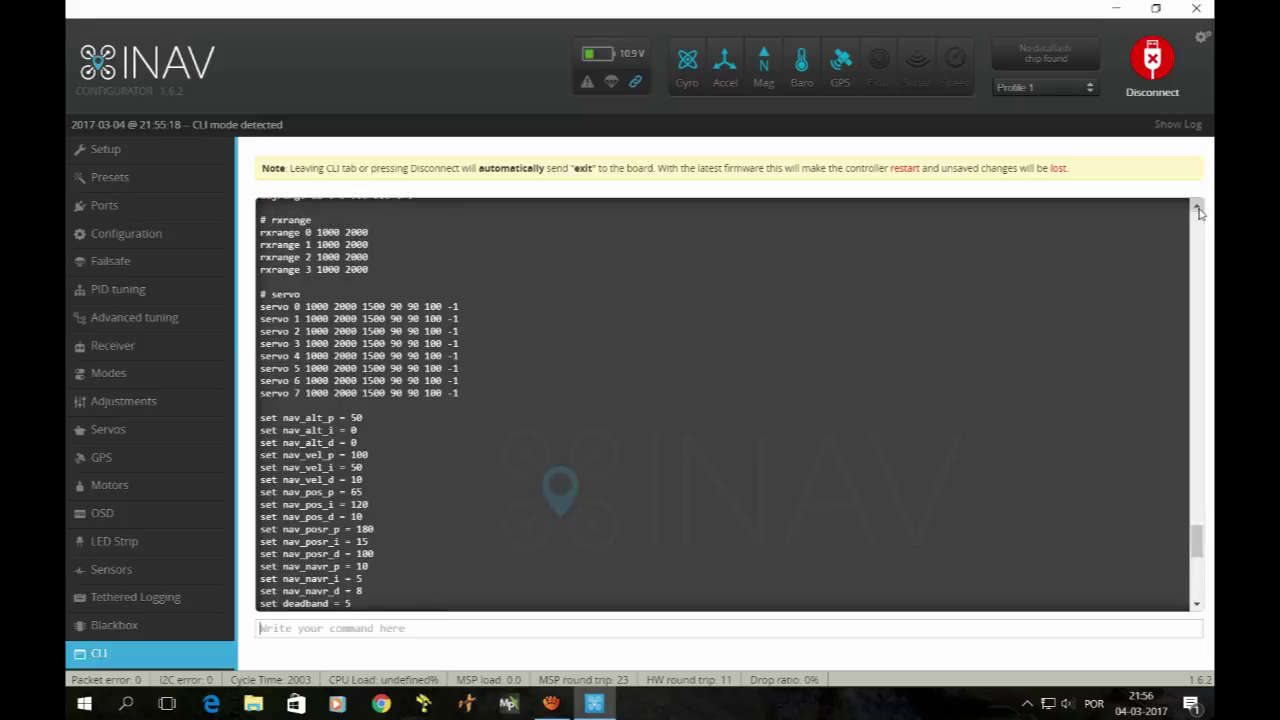
pyautogui.click(1198, 209)
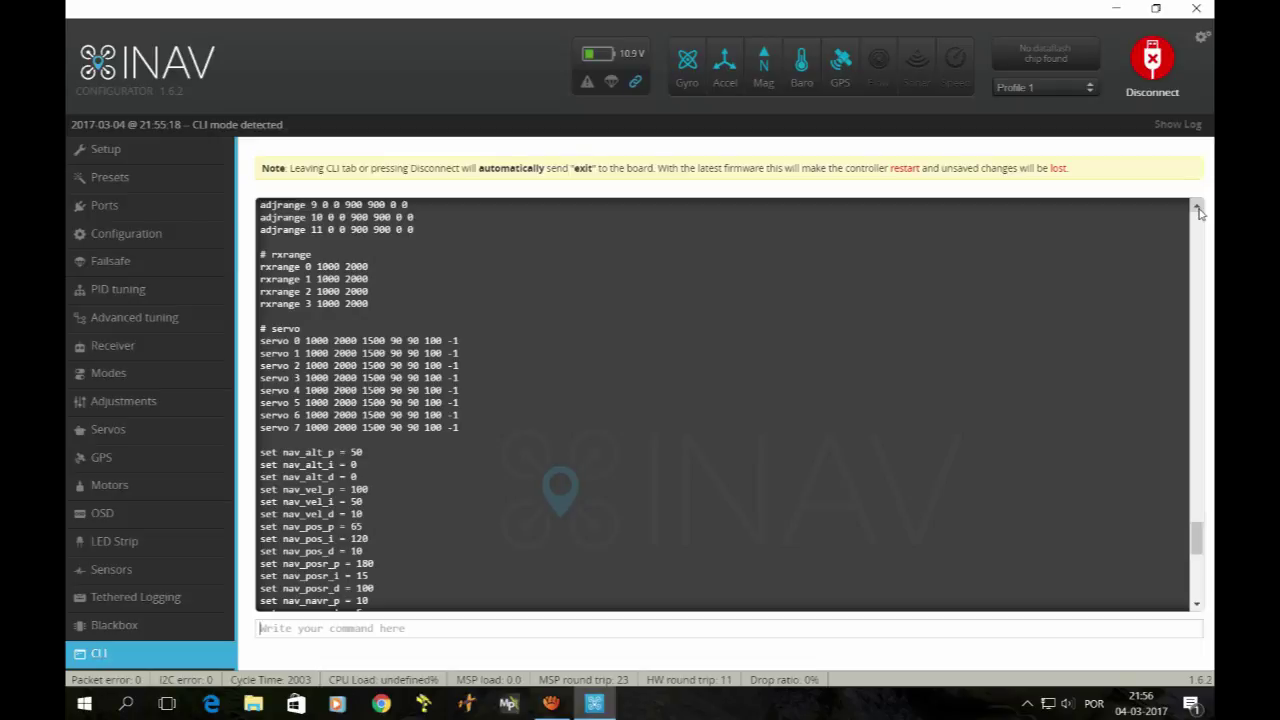
pyautogui.click(1198, 209)
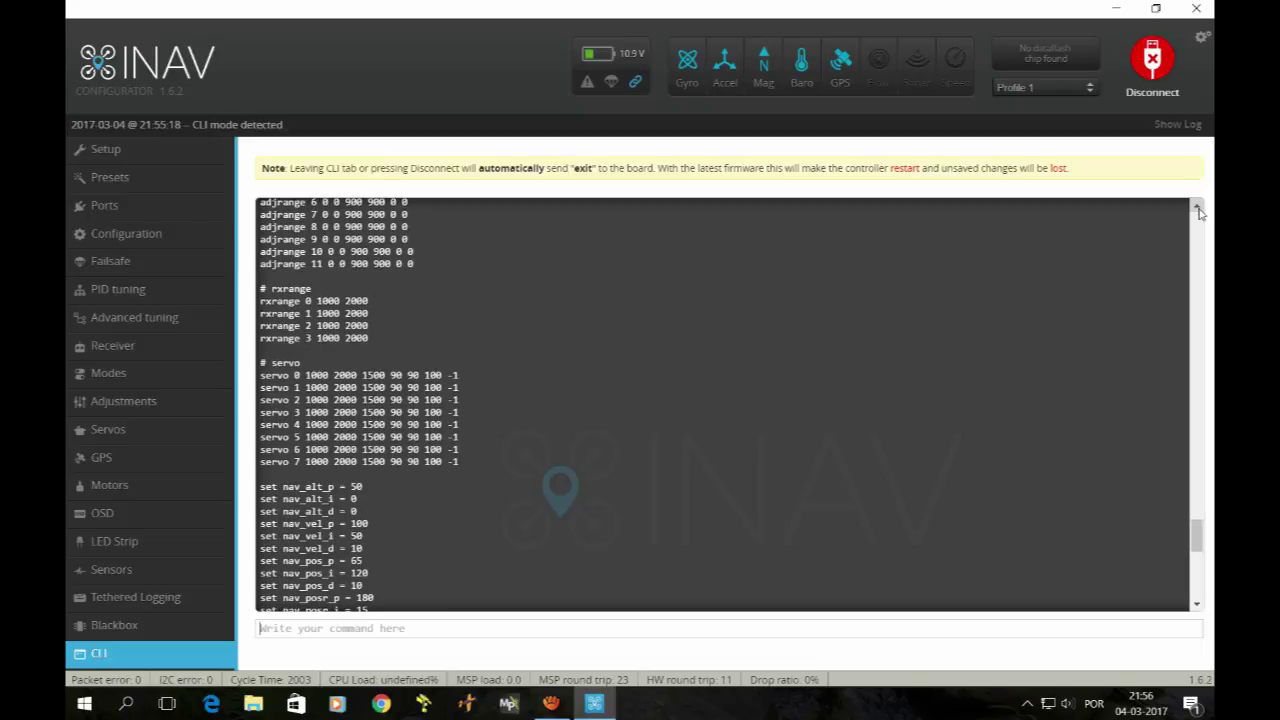
pyautogui.click(1198, 209)
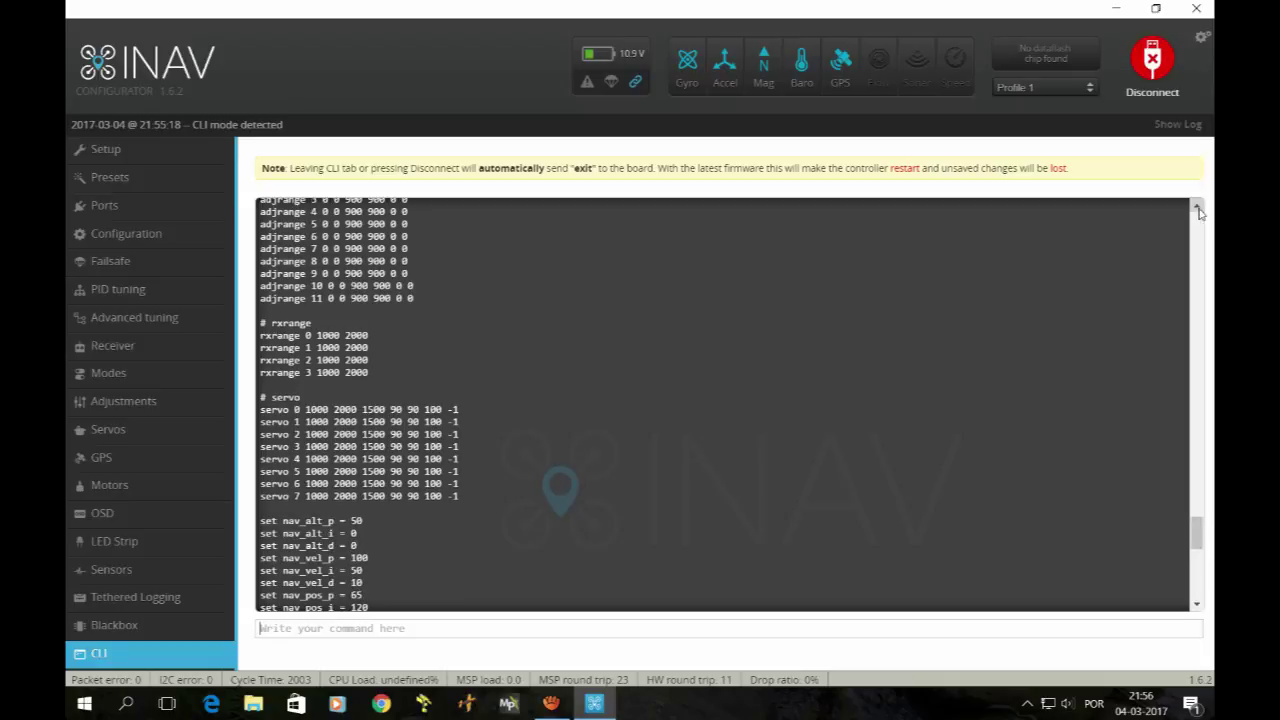
pyautogui.click(1198, 209)
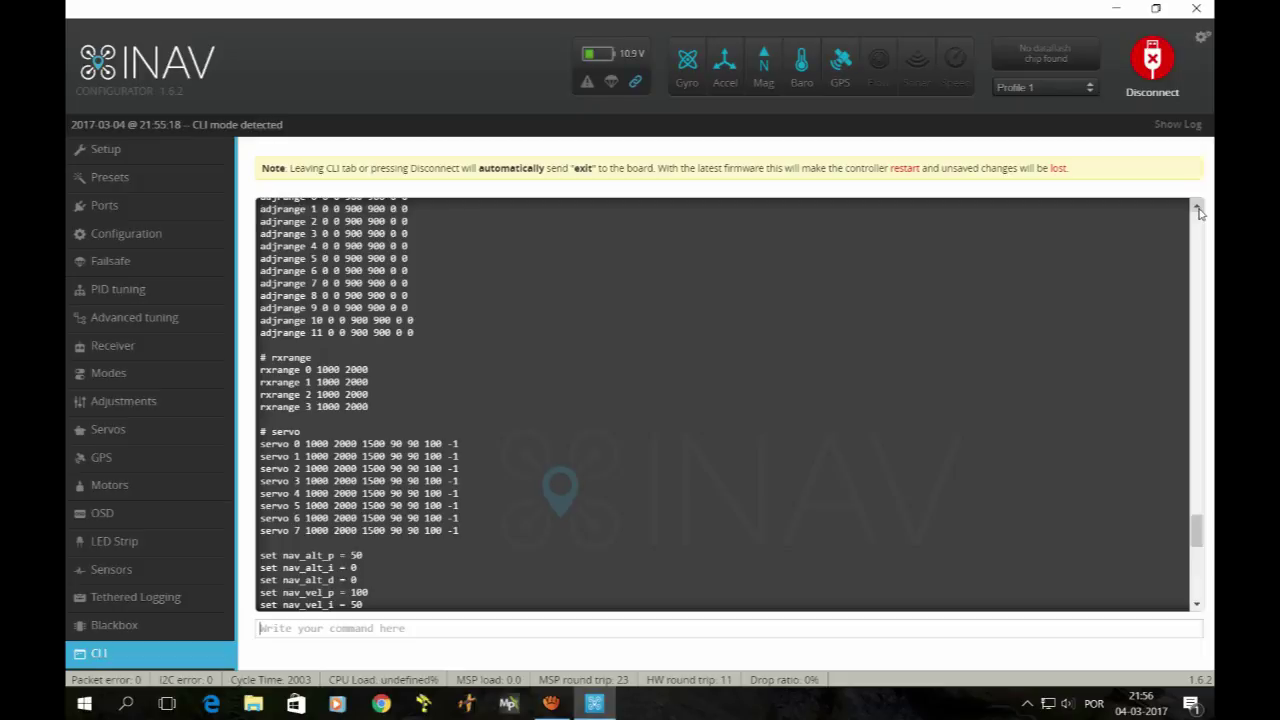
pyautogui.click(1198, 209)
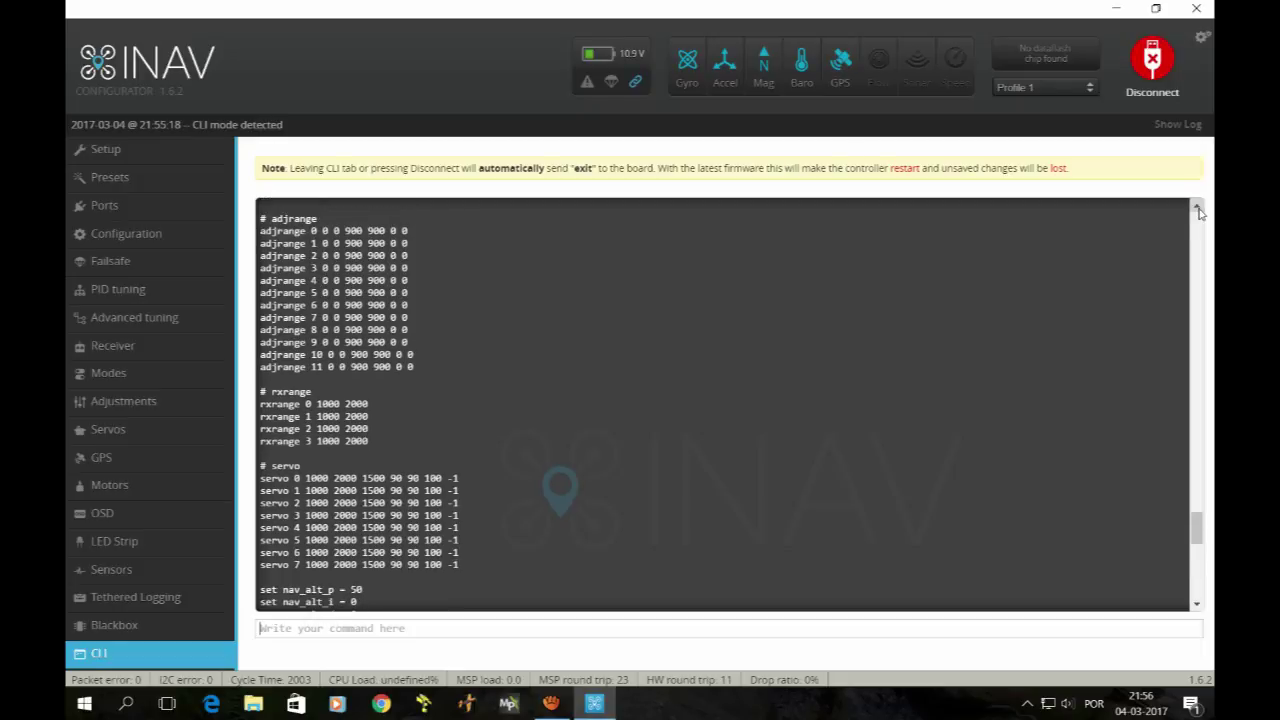
# - Examine the aux channel range entries in the dump output, back to the start of the aux section
pyautogui.click(1198, 209)
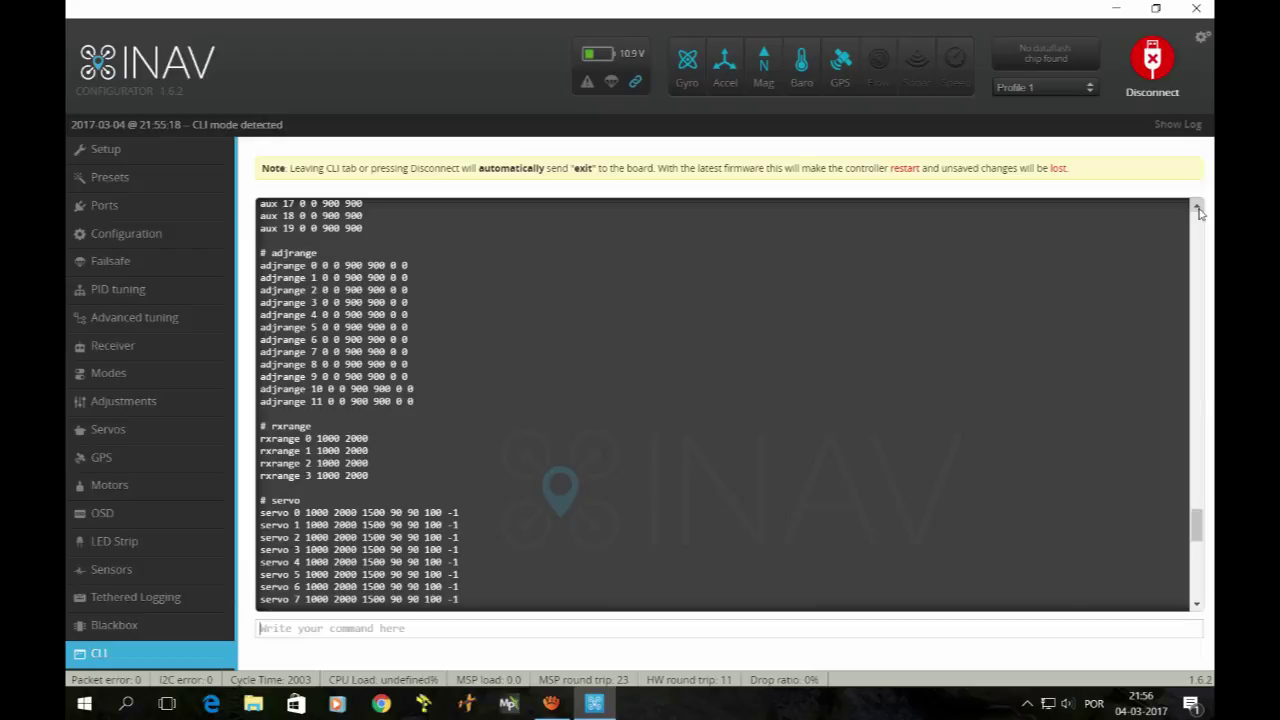
pyautogui.click(1198, 209)
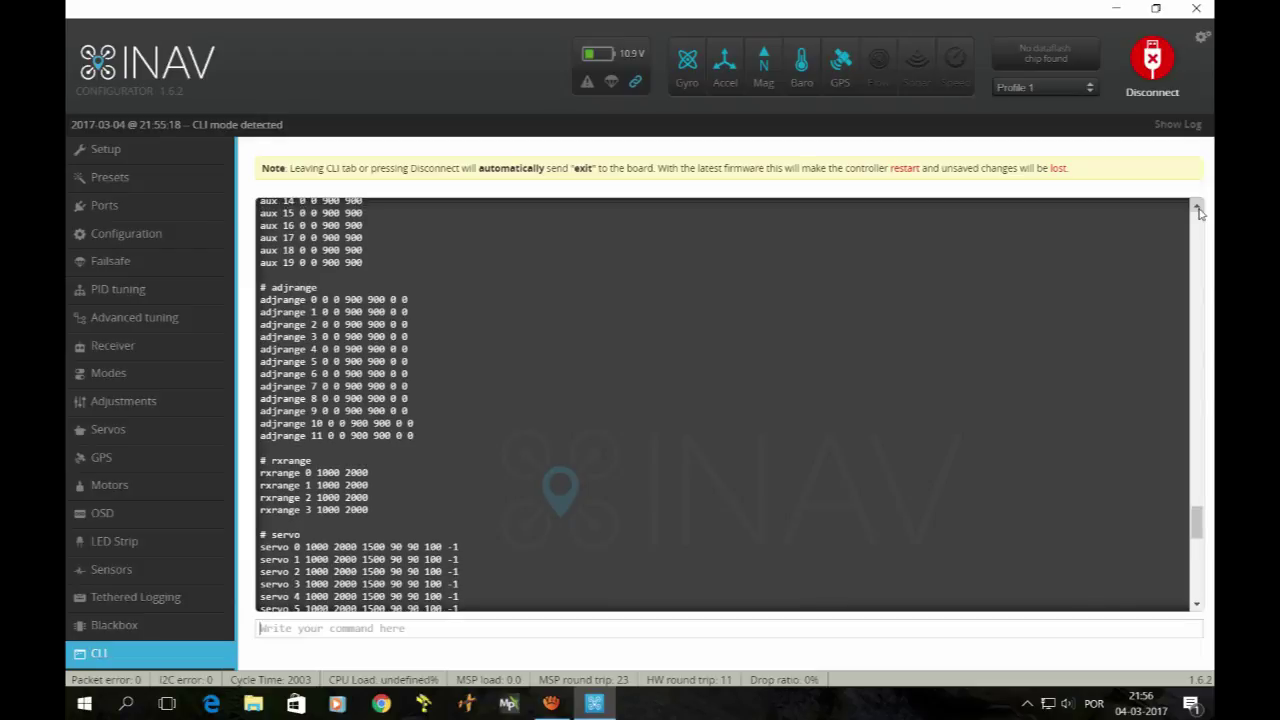
pyautogui.click(1198, 209)
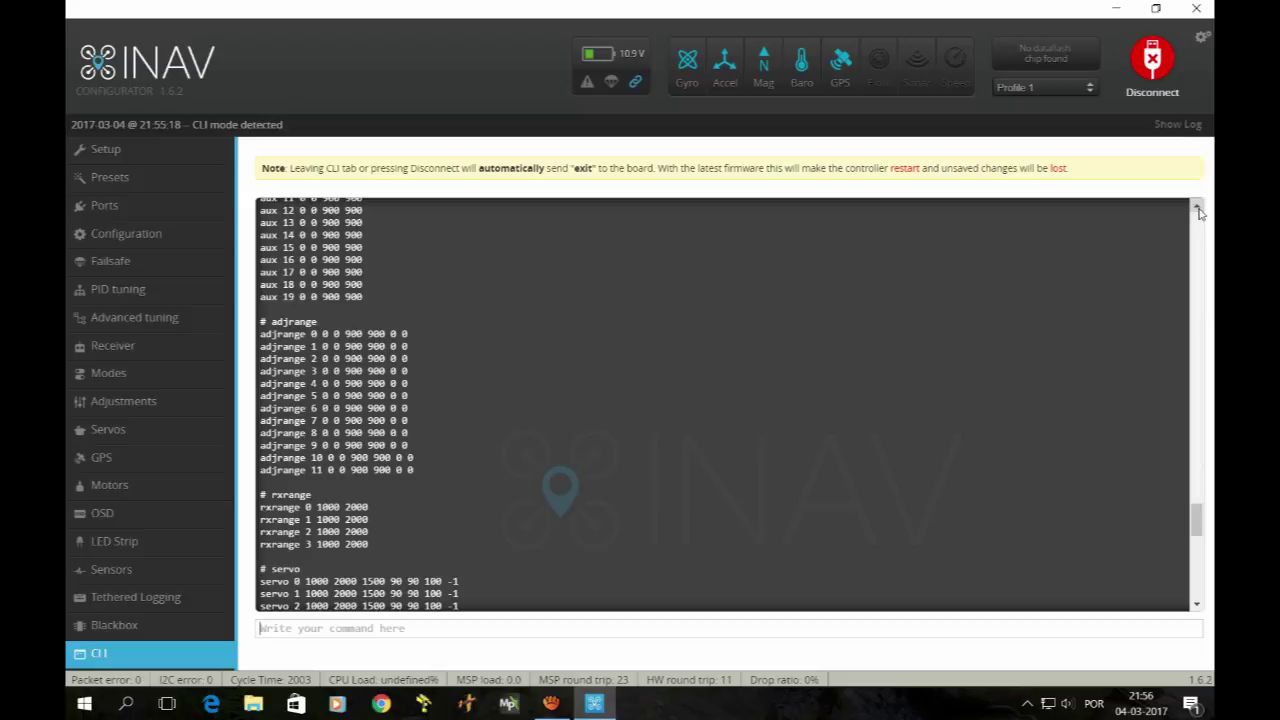
pyautogui.click(1197, 209)
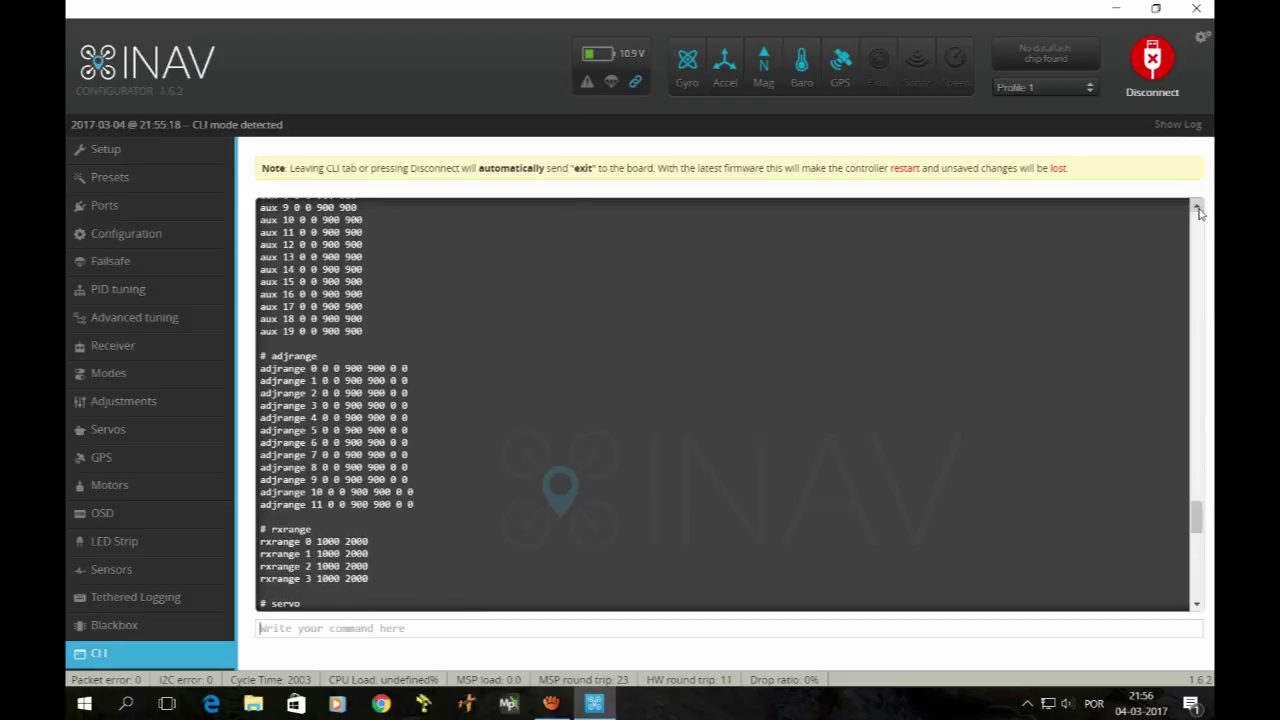
pyautogui.click(1197, 209)
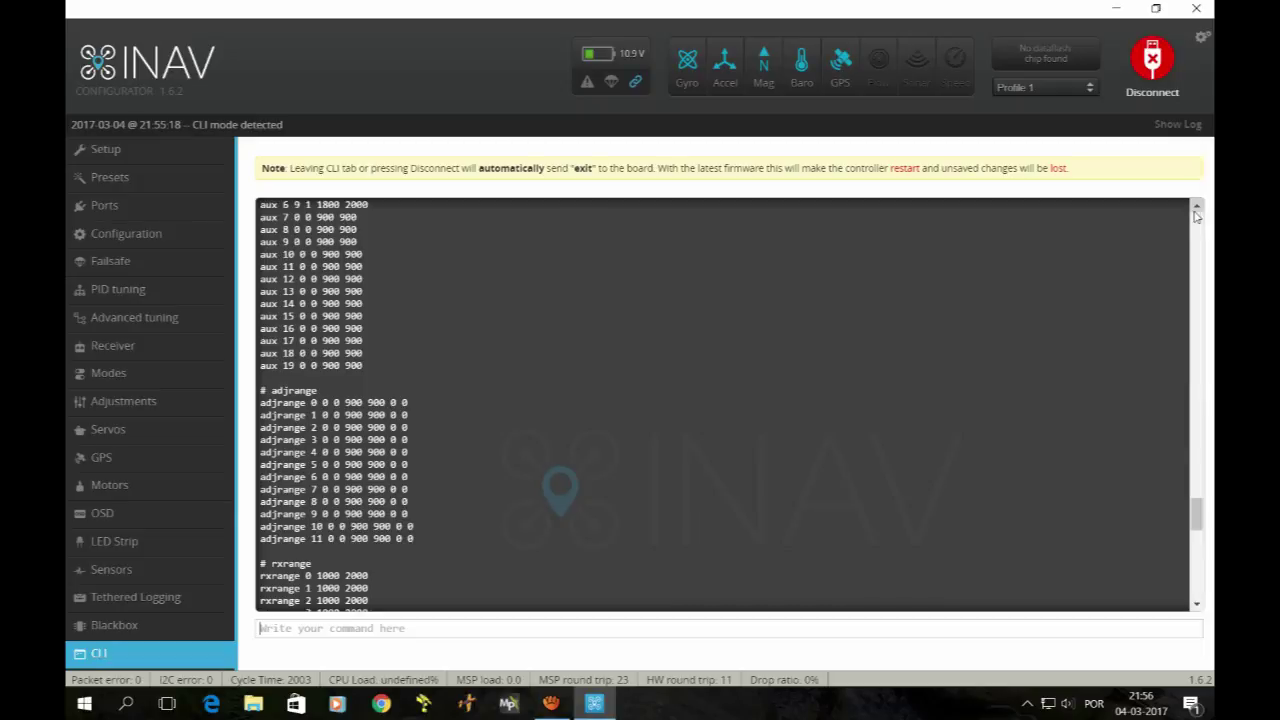
pyautogui.click(1197, 209)
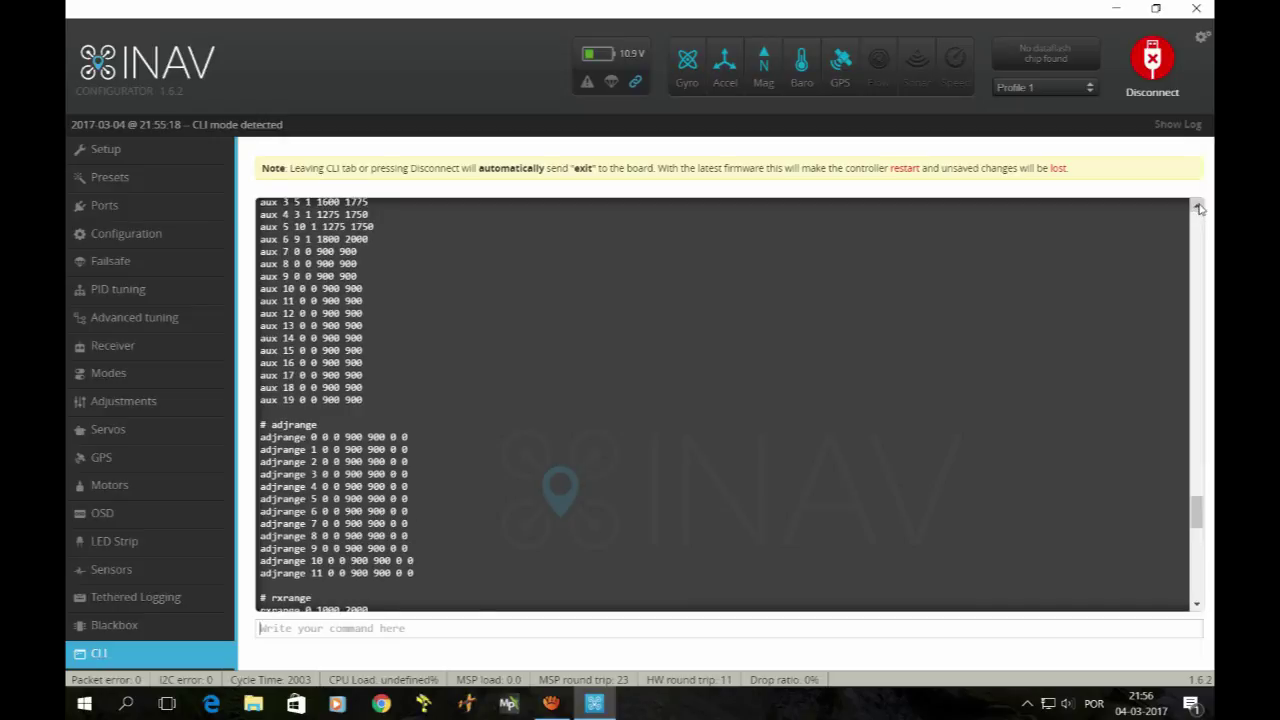
pyautogui.click(1198, 208)
pyautogui.click(1198, 208)
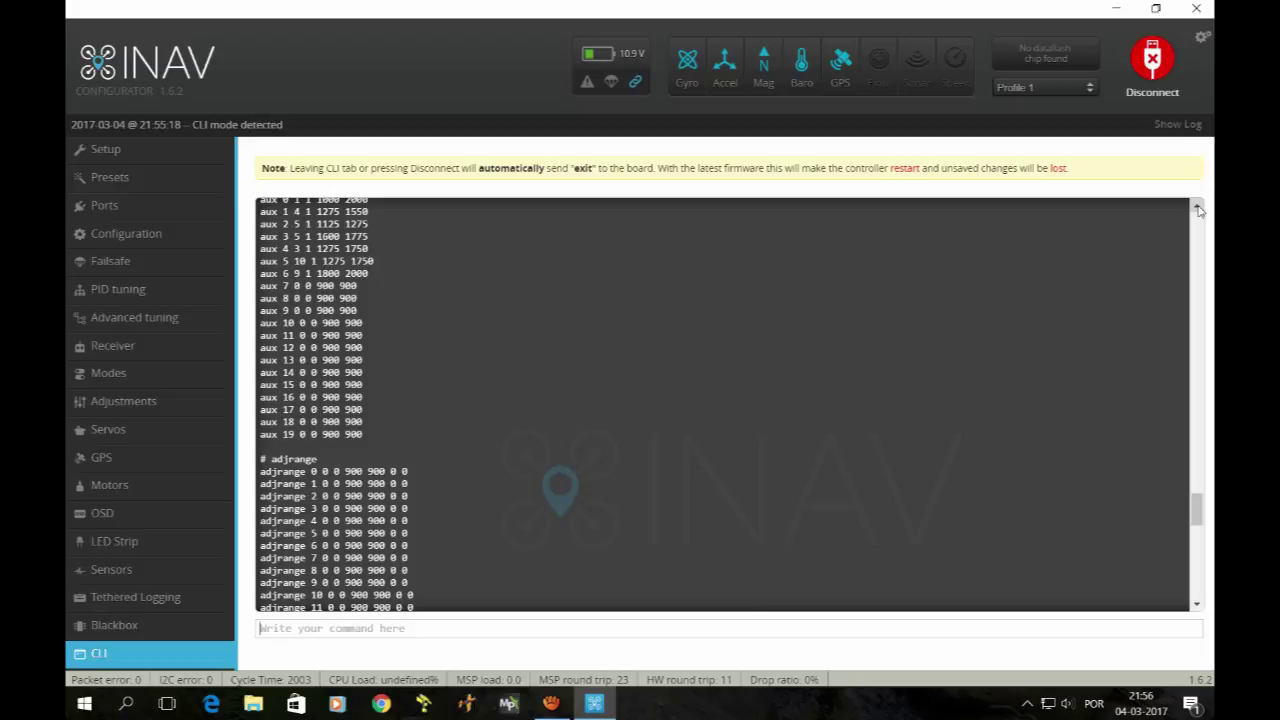
pyautogui.click(1198, 208)
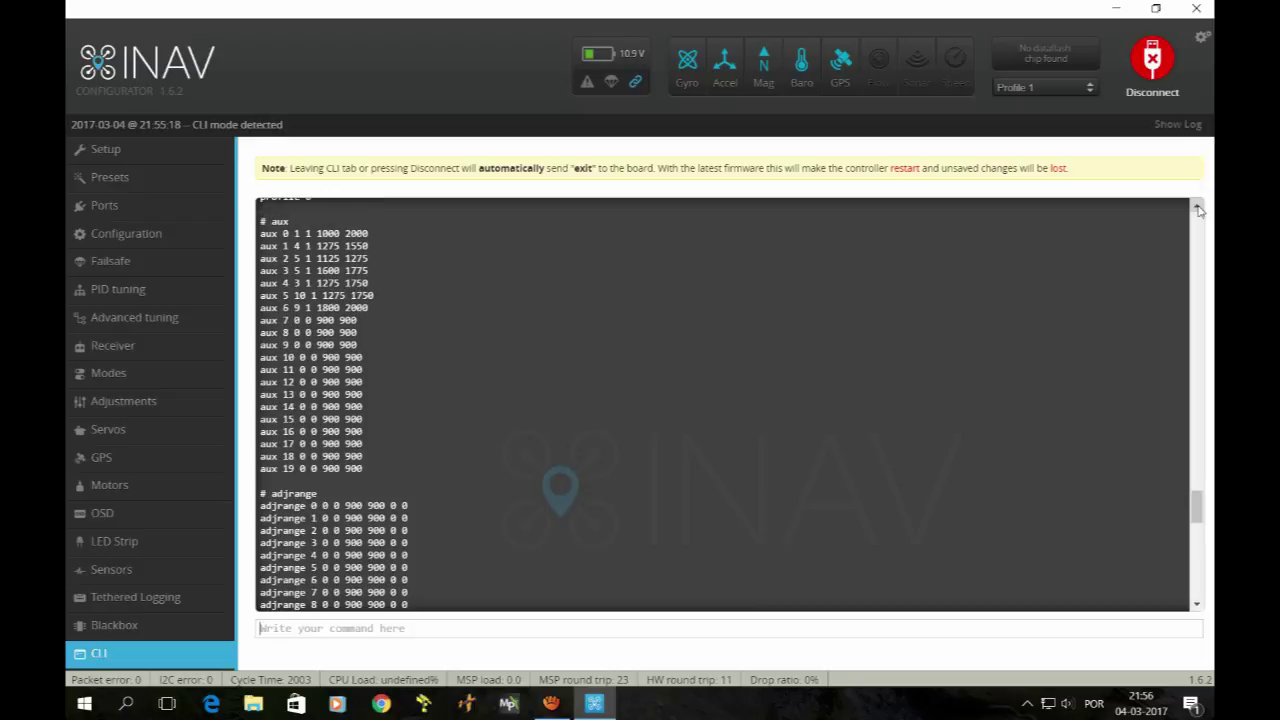
# - Examine the profile header and the rxfail channel entries in the dump output, back to the start of the rxfail section
pyautogui.click(1198, 208)
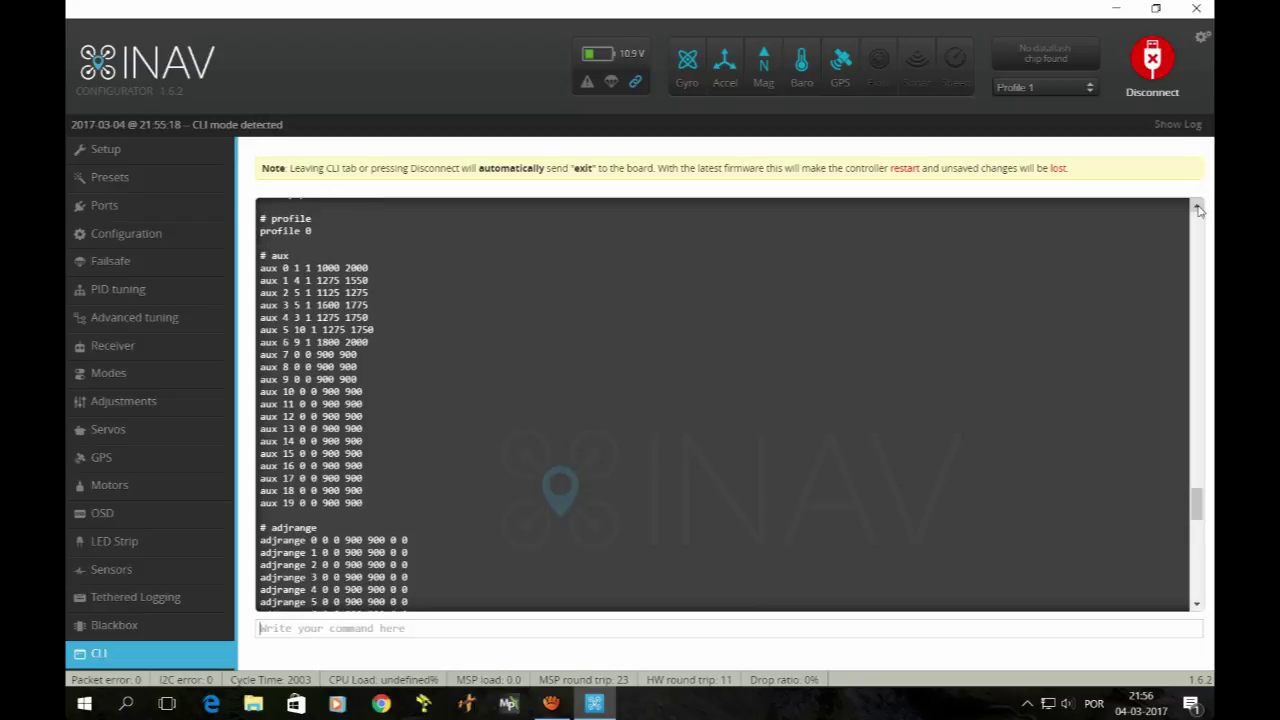
pyautogui.click(1198, 208)
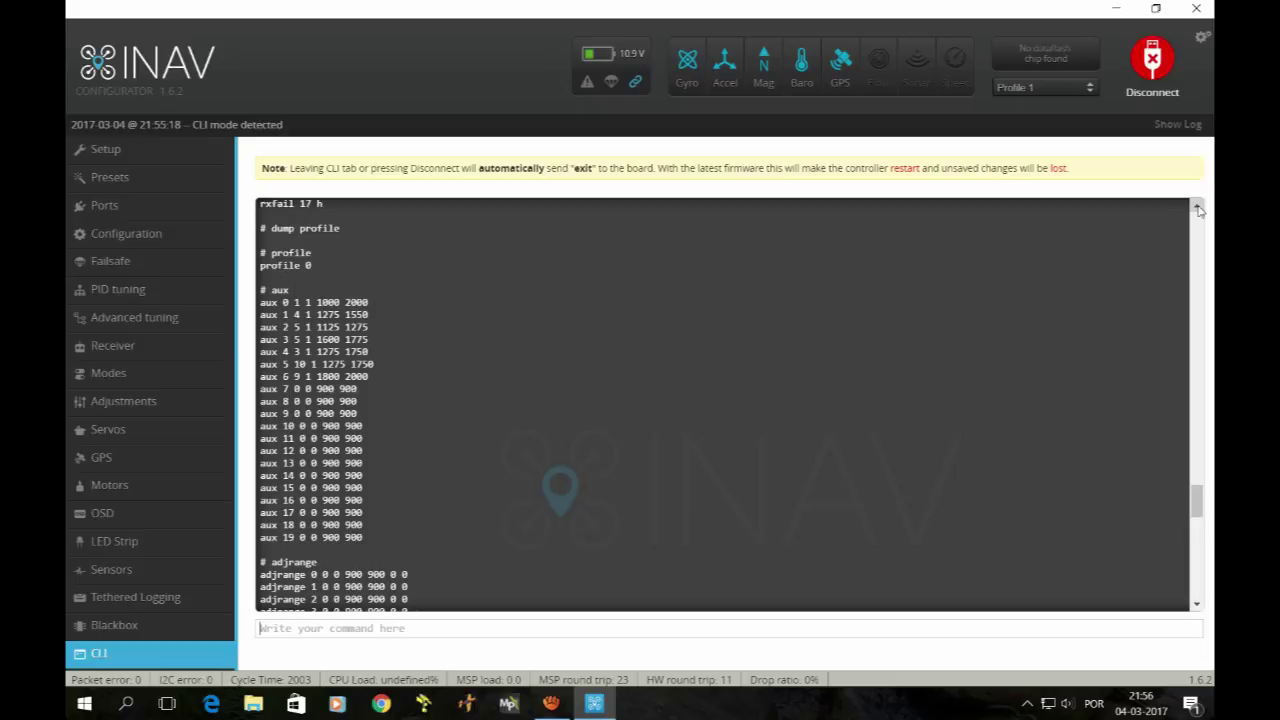
pyautogui.click(1198, 208)
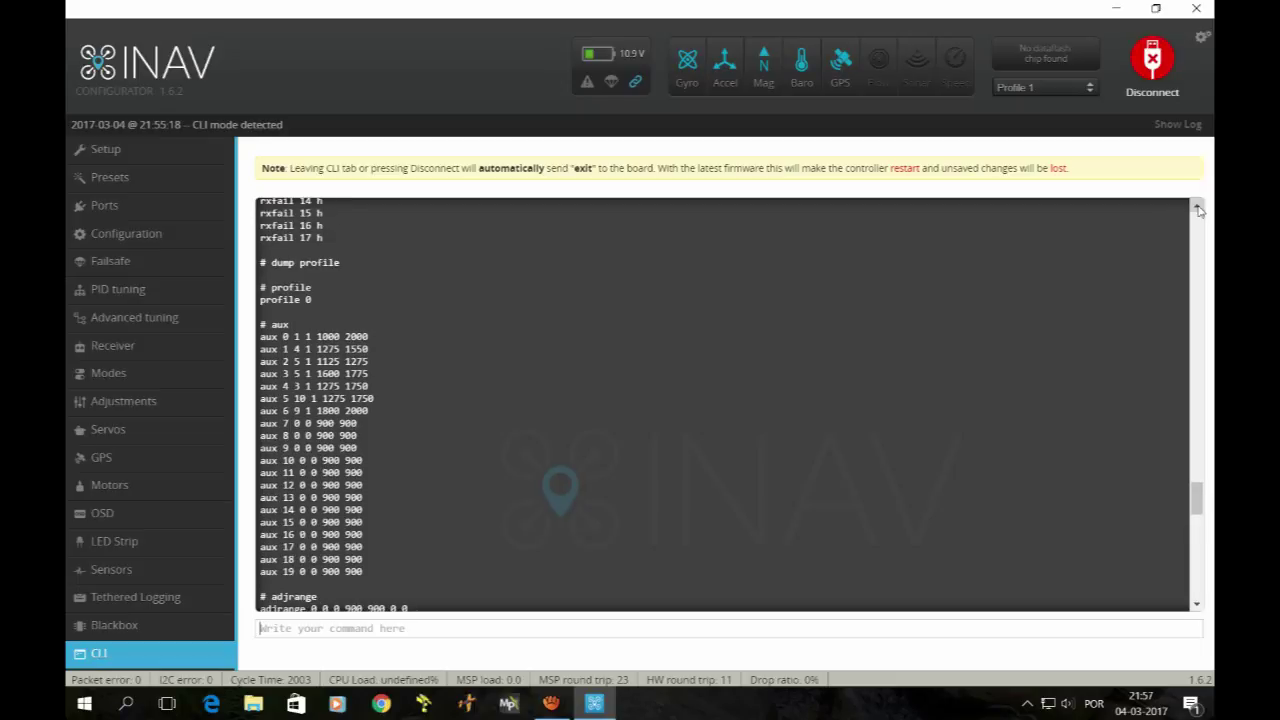
pyautogui.click(1198, 208)
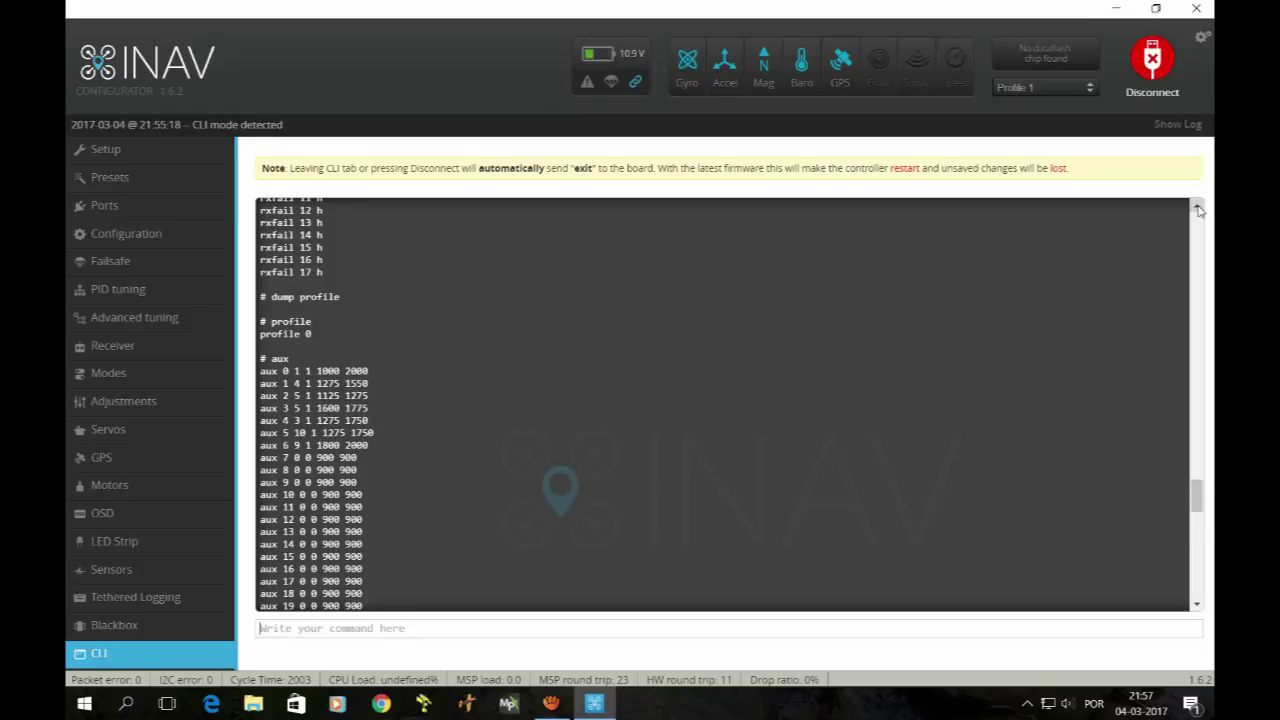
pyautogui.click(1198, 208)
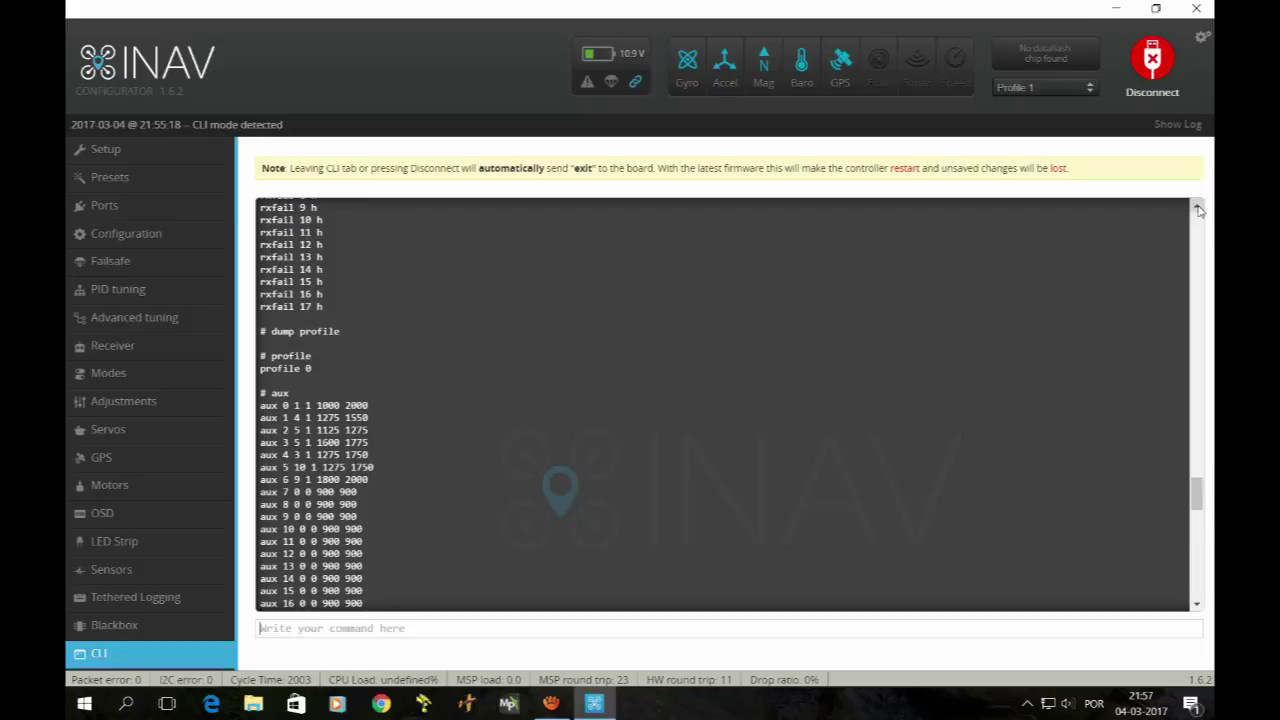
pyautogui.click(1198, 208)
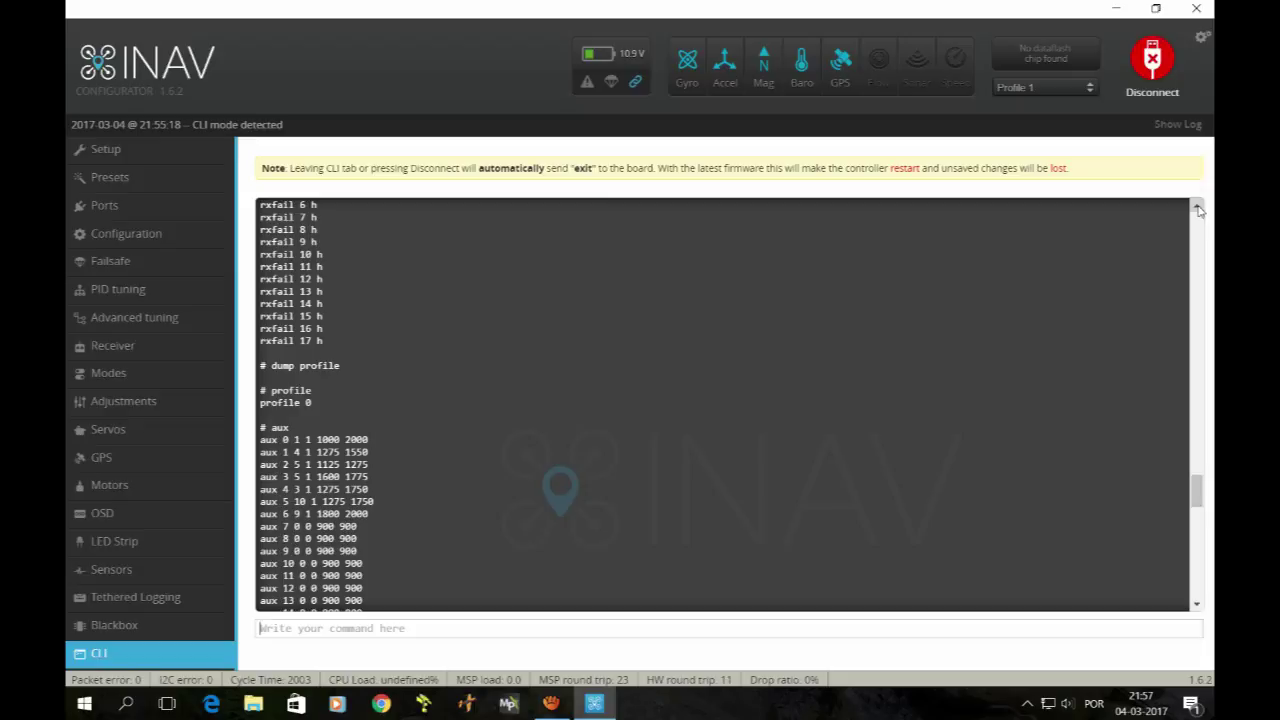
pyautogui.click(1198, 208)
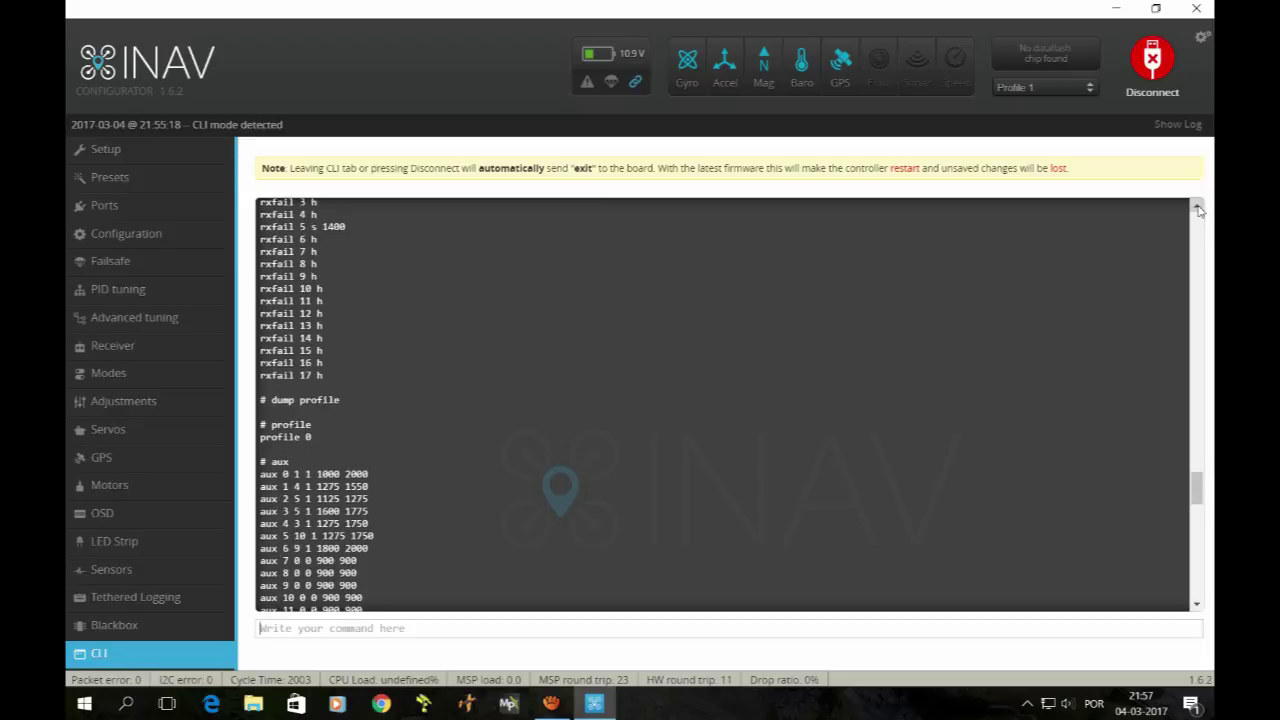
pyautogui.click(1198, 208)
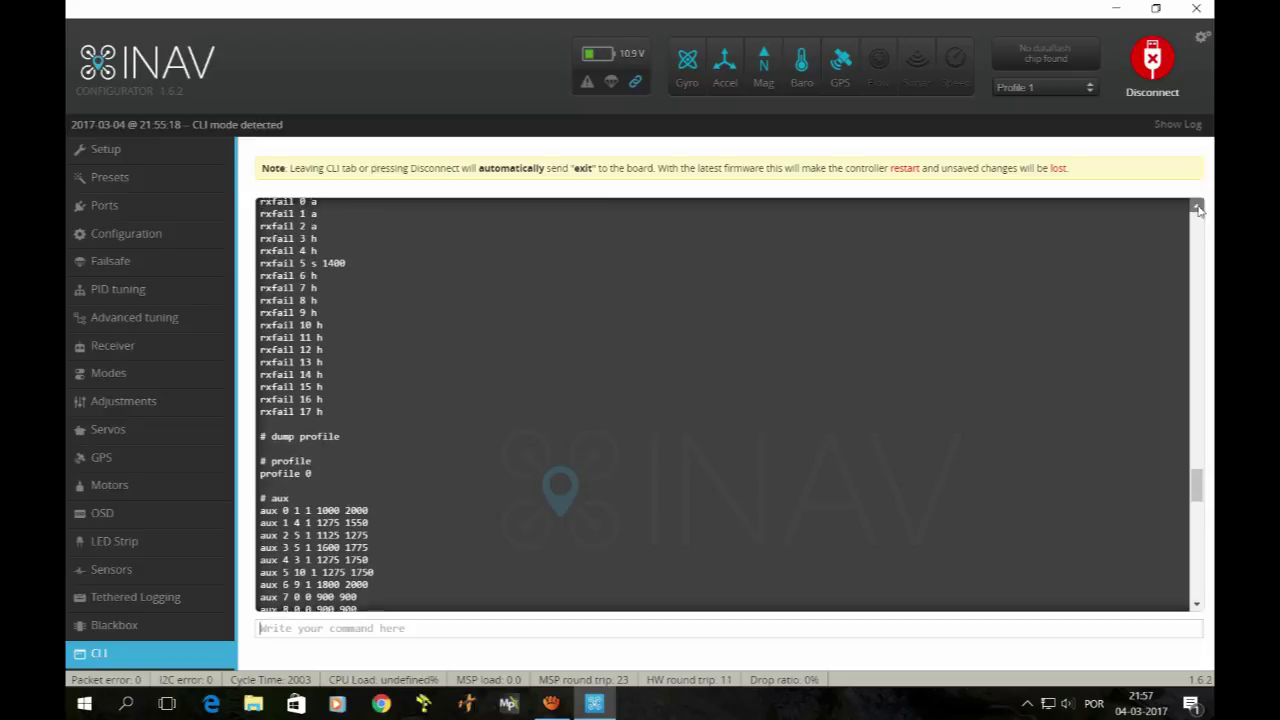
pyautogui.click(1198, 208)
pyautogui.click(1198, 208)
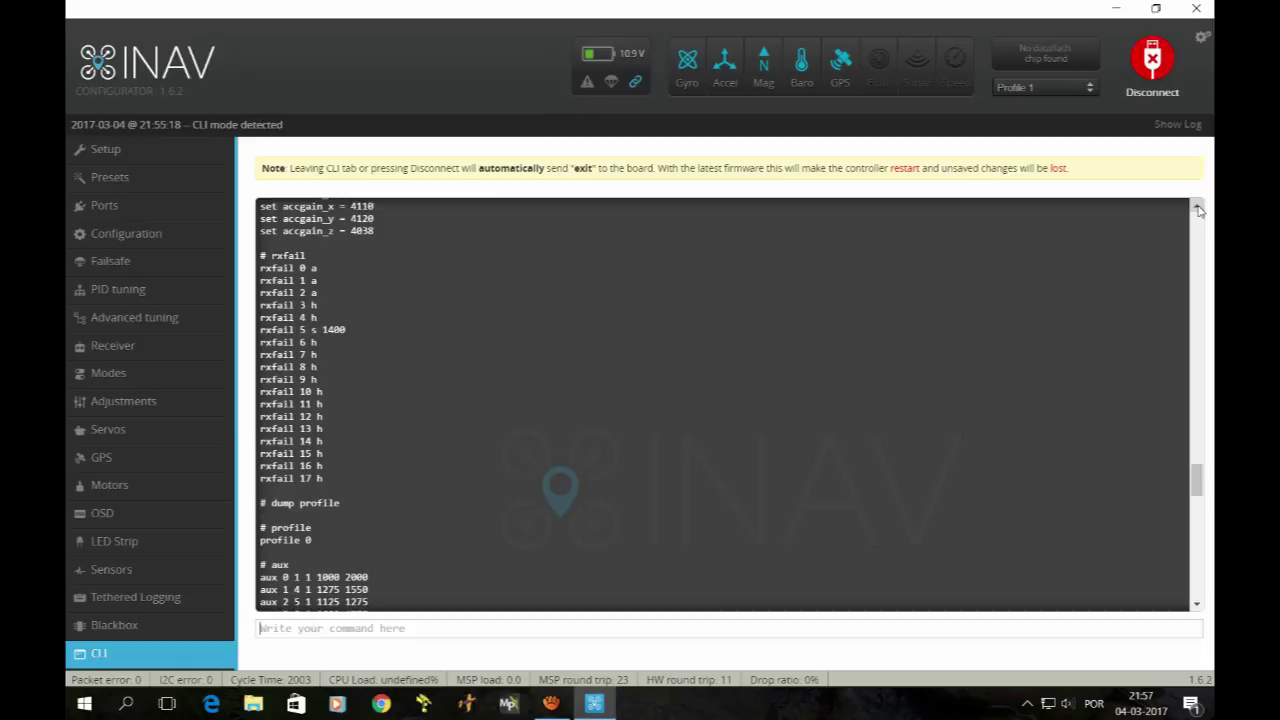
# - Read back through the accelerometer and magnetometer calibration, blackbox, sensor hardware, receiver pulse limit and failsafe settings in the dump output
pyautogui.click(1198, 208)
pyautogui.click(1198, 208)
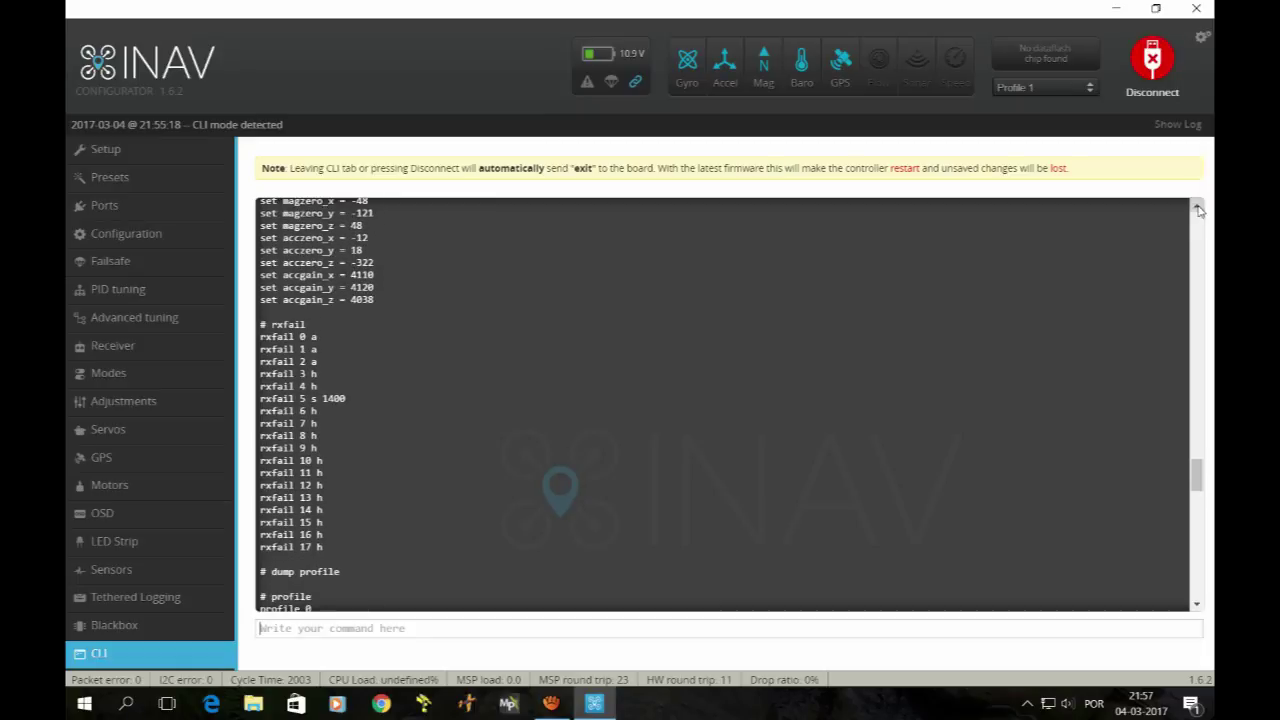
pyautogui.click(1198, 208)
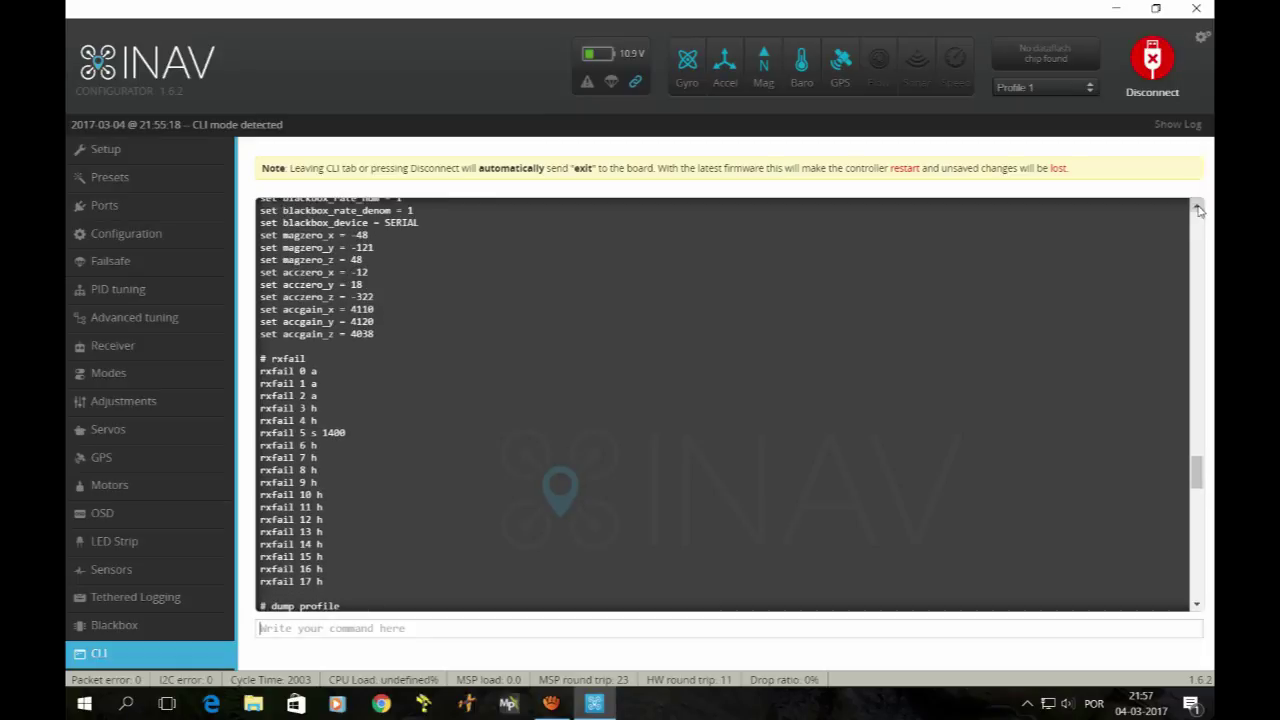
pyautogui.click(1198, 208)
pyautogui.click(1198, 208)
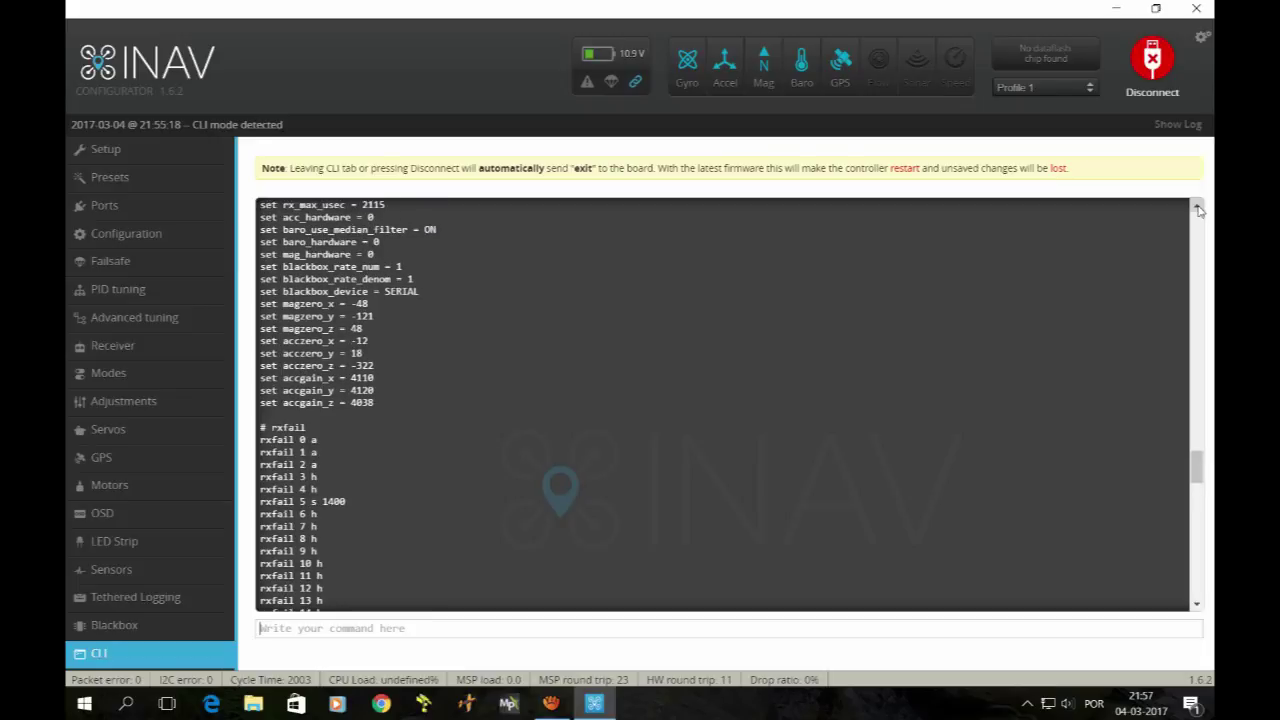
pyautogui.click(1198, 208)
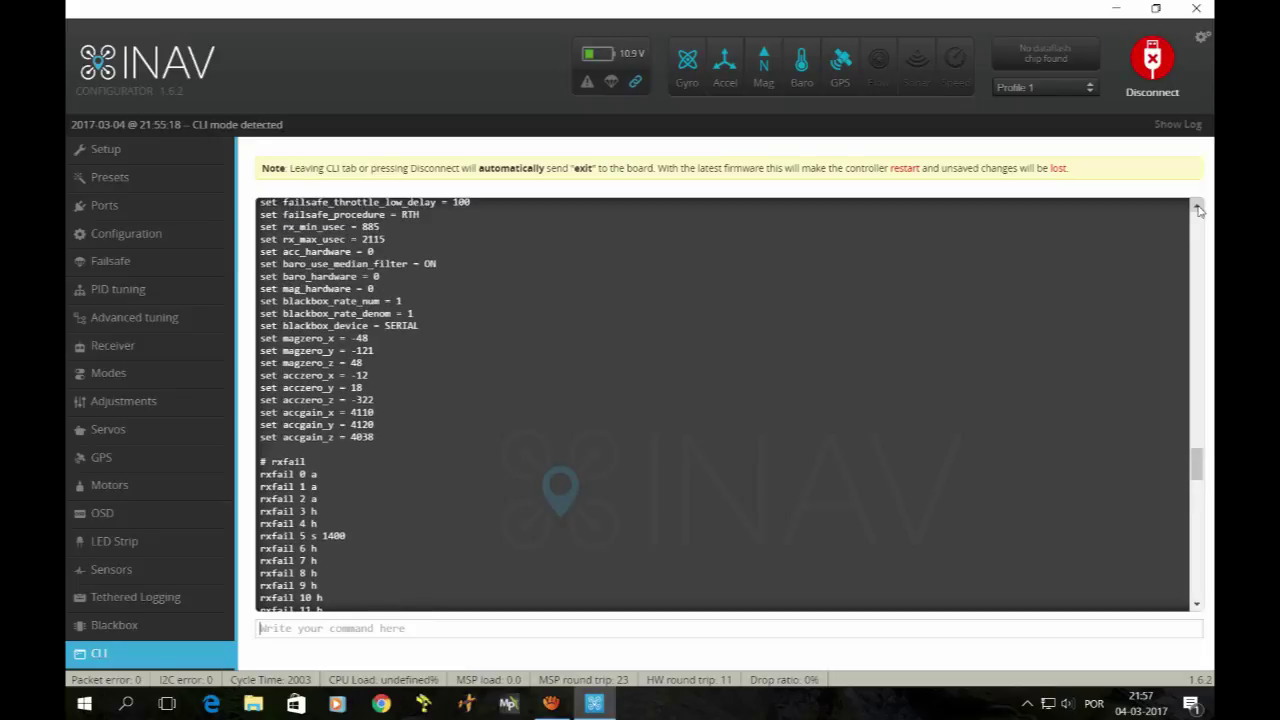
pyautogui.click(1198, 208)
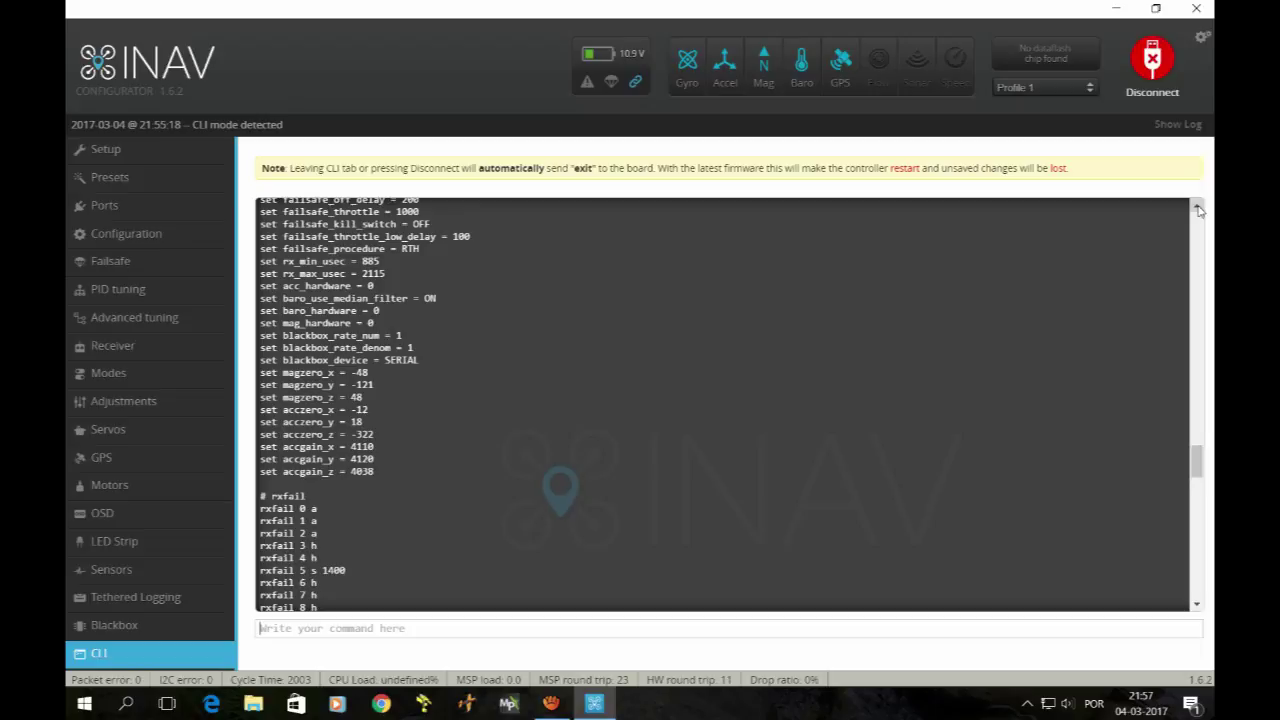
pyautogui.click(1198, 208)
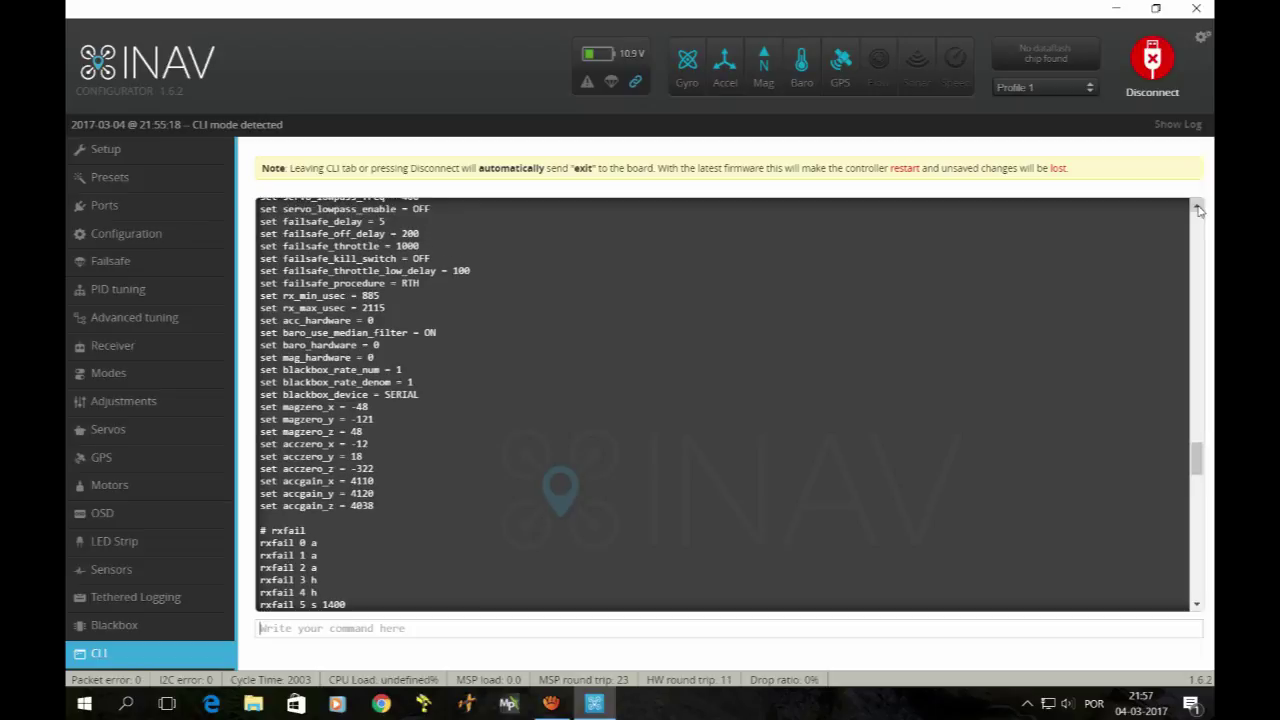
# - Examine the servo, yaw, deadband, IMU, gyro filter and board alignment settings in the dump output
pyautogui.click(1198, 208)
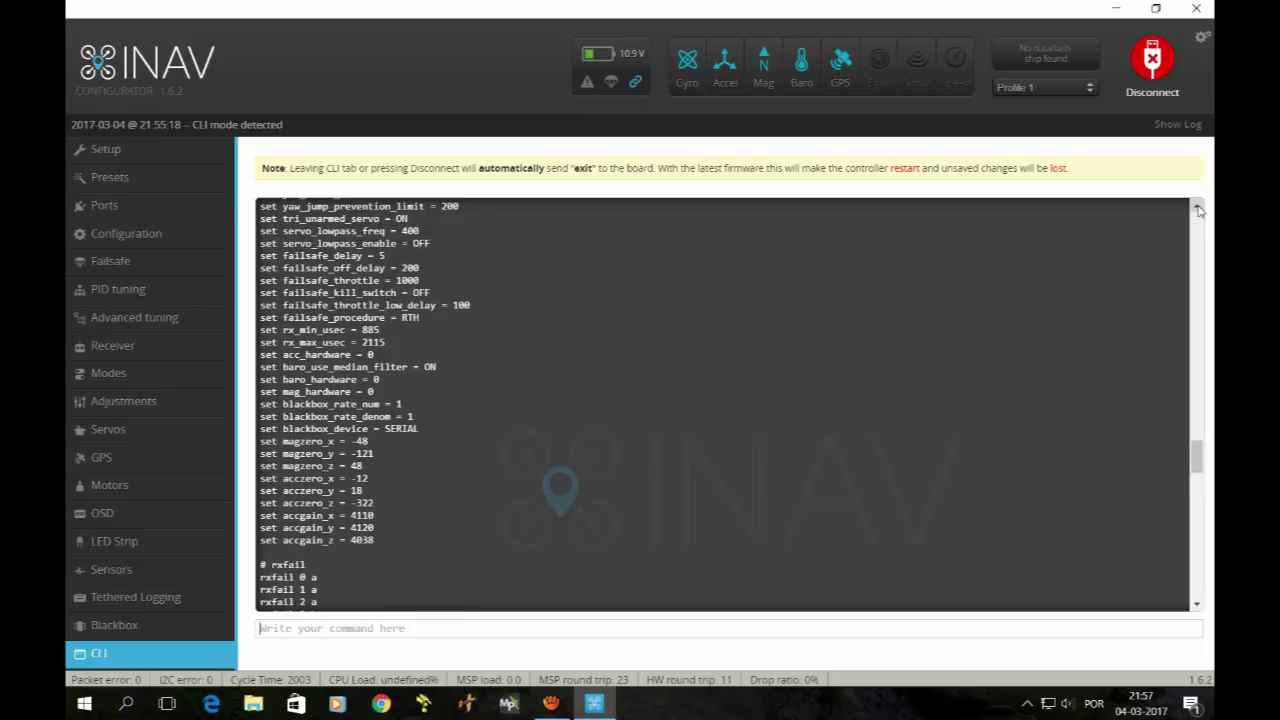
pyautogui.click(1198, 208)
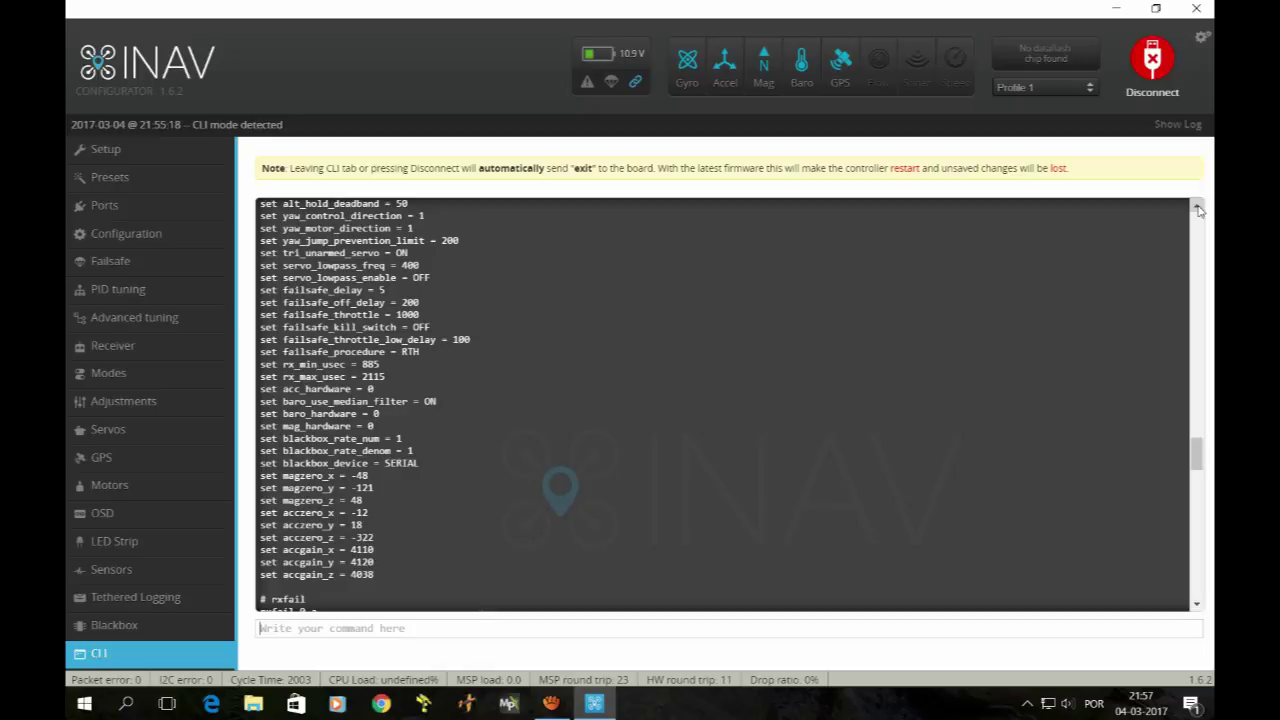
pyautogui.click(1198, 208)
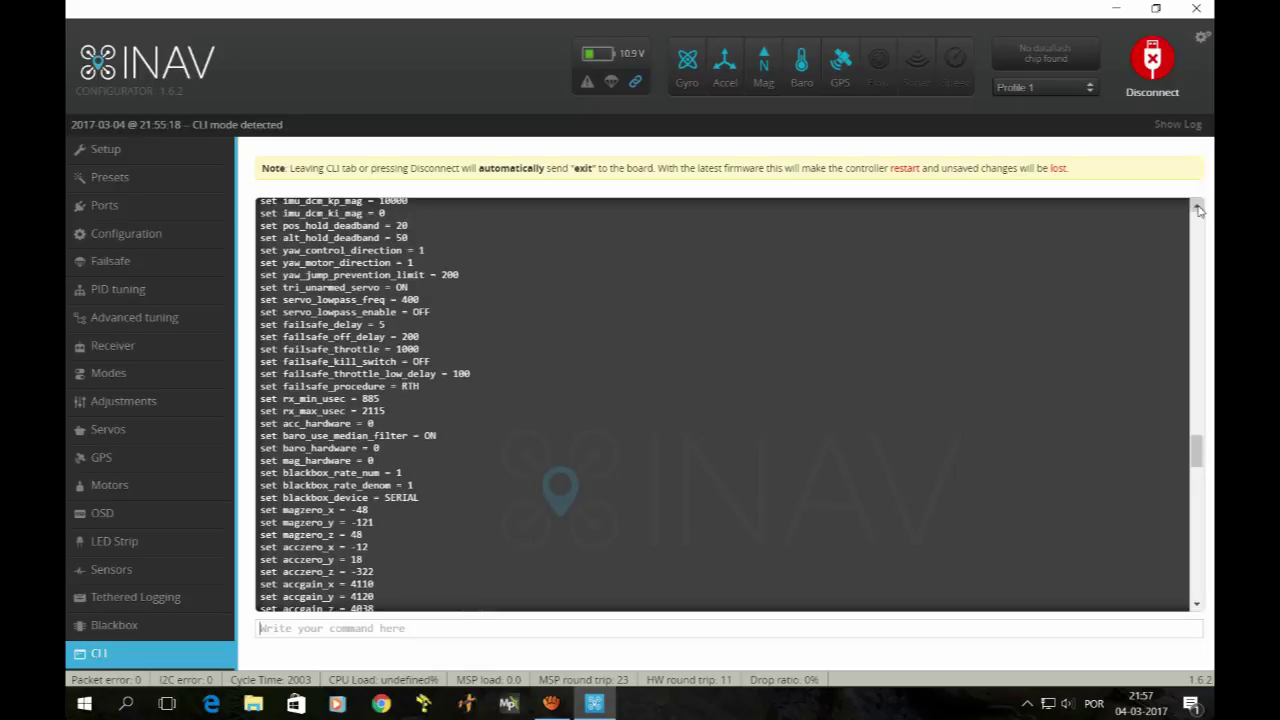
pyautogui.click(1198, 208)
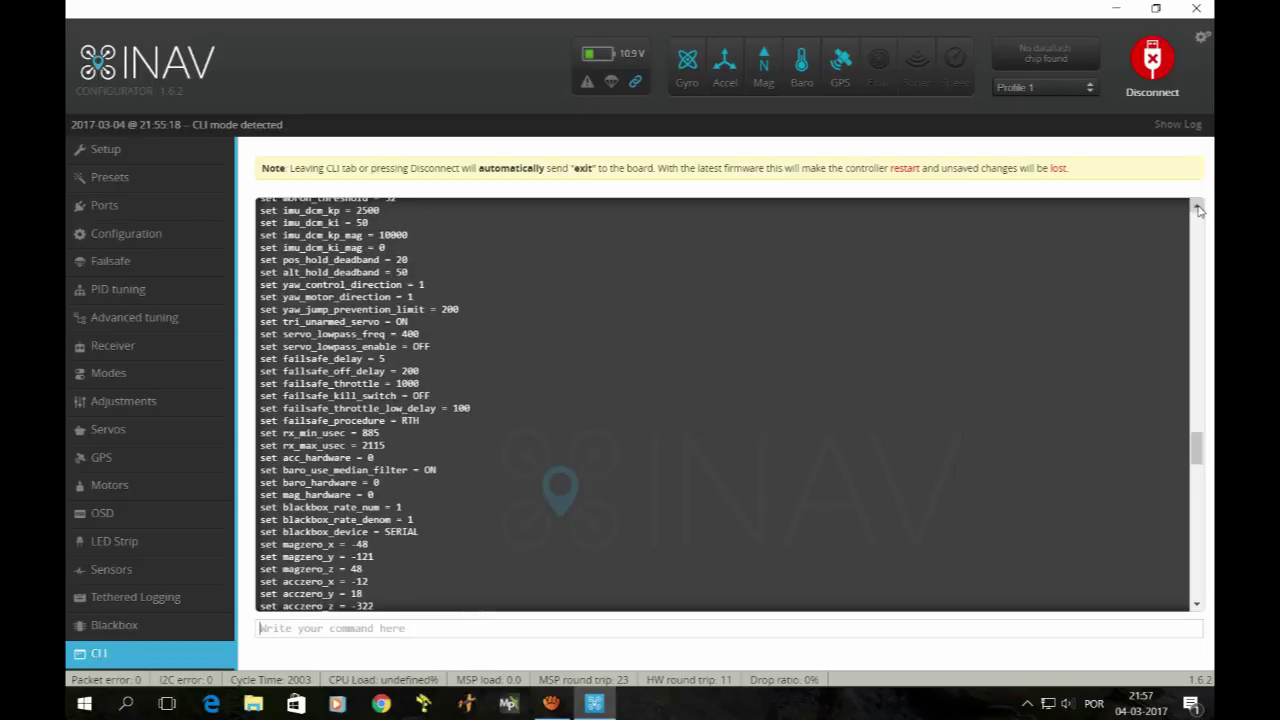
pyautogui.click(1198, 208)
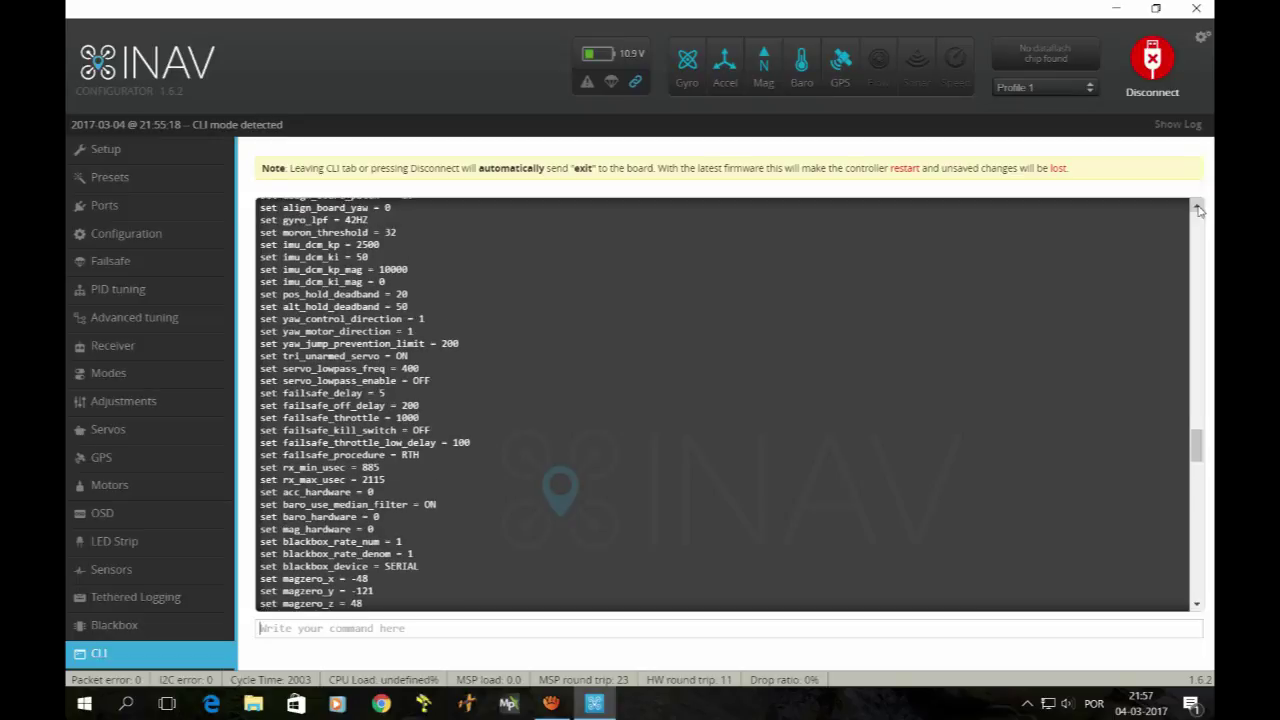
pyautogui.click(1198, 208)
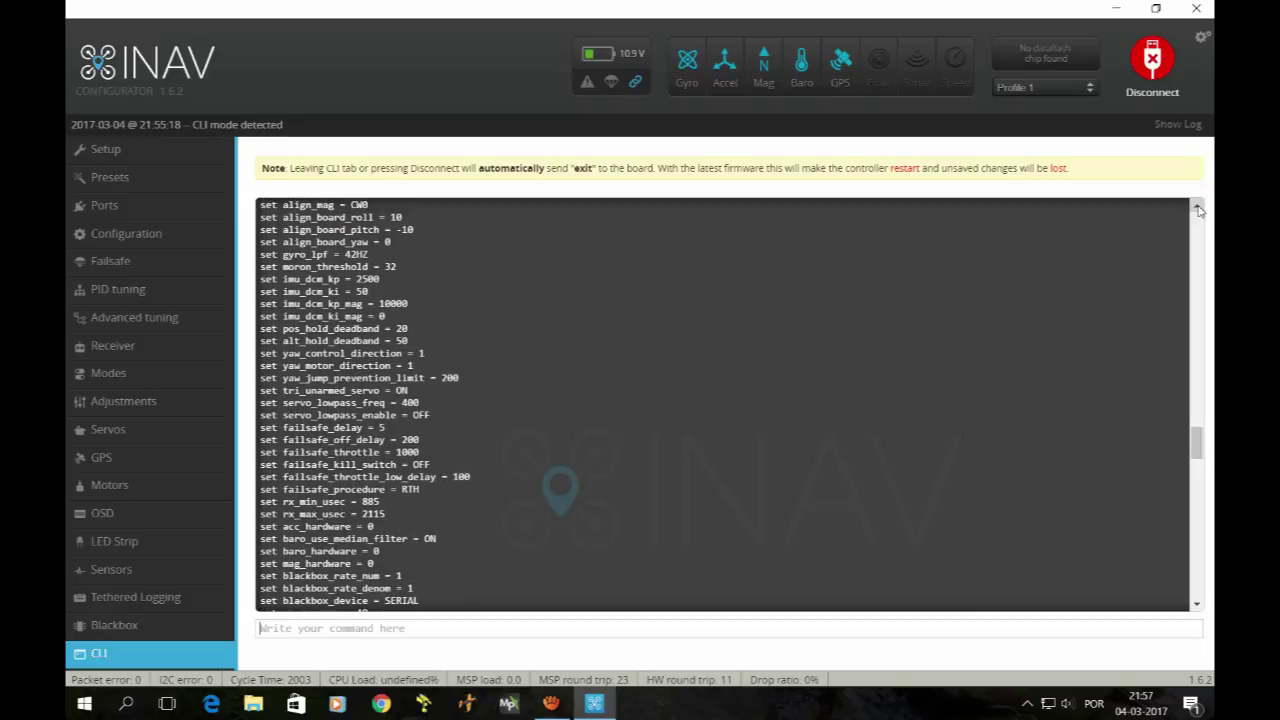
pyautogui.click(1198, 208)
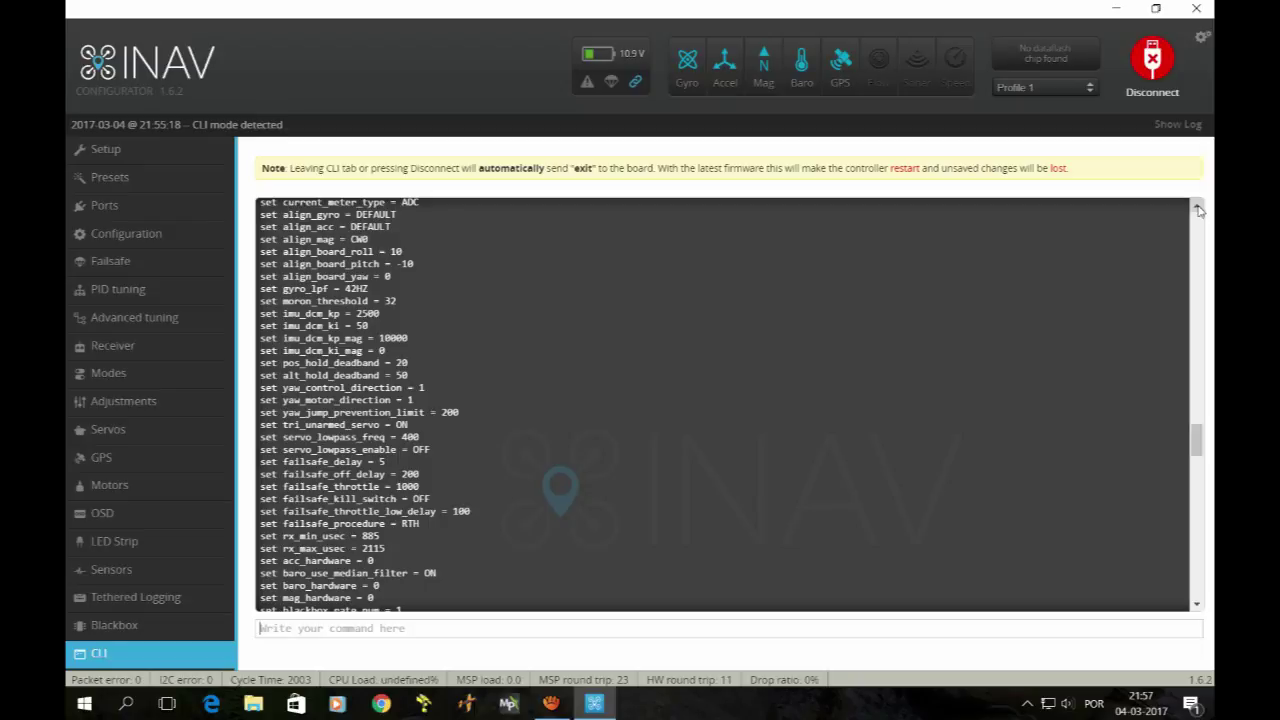
# - Examine the current meter, battery voltage, FrSky telemetry and serial receiver settings in the dump output
pyautogui.click(1198, 208)
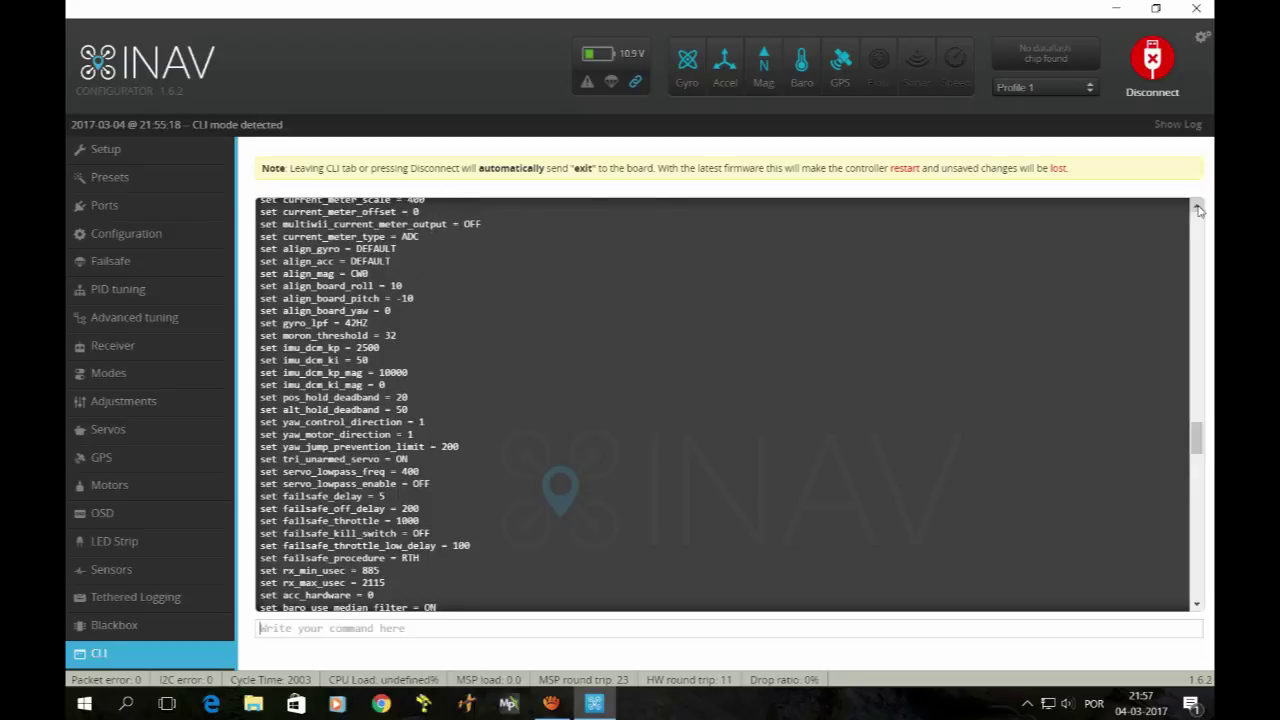
pyautogui.click(1198, 208)
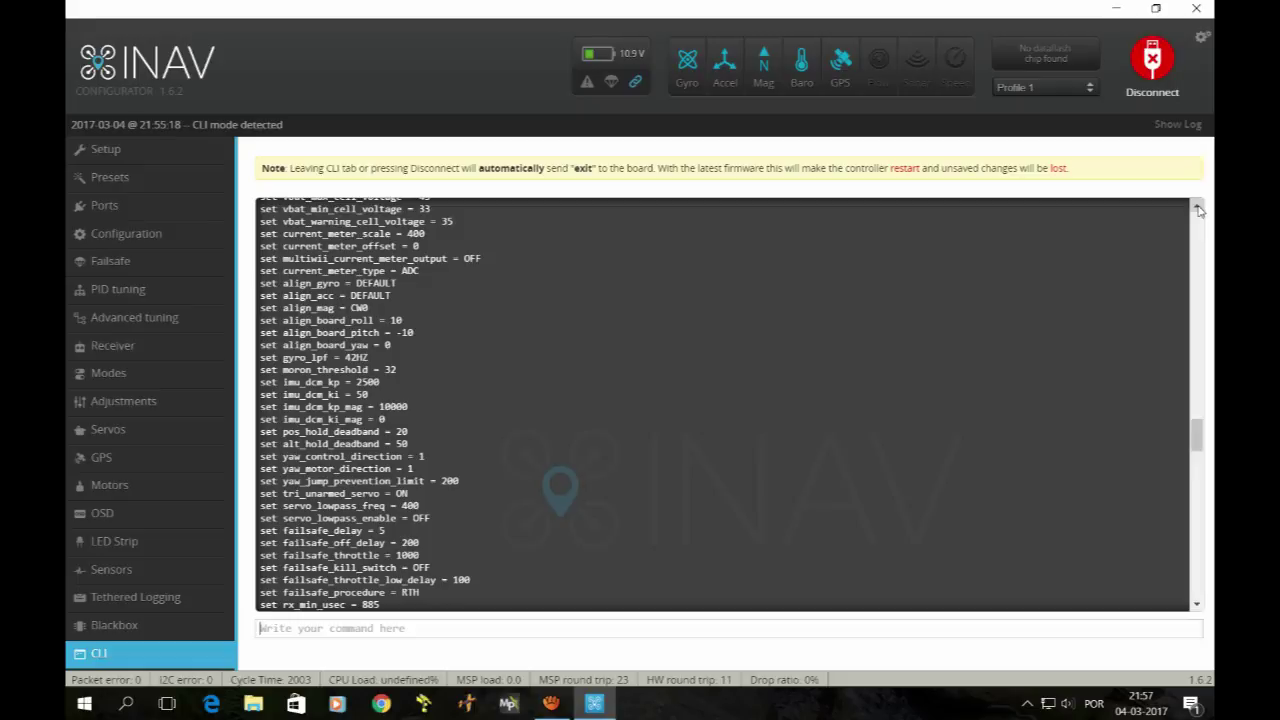
pyautogui.click(1198, 208)
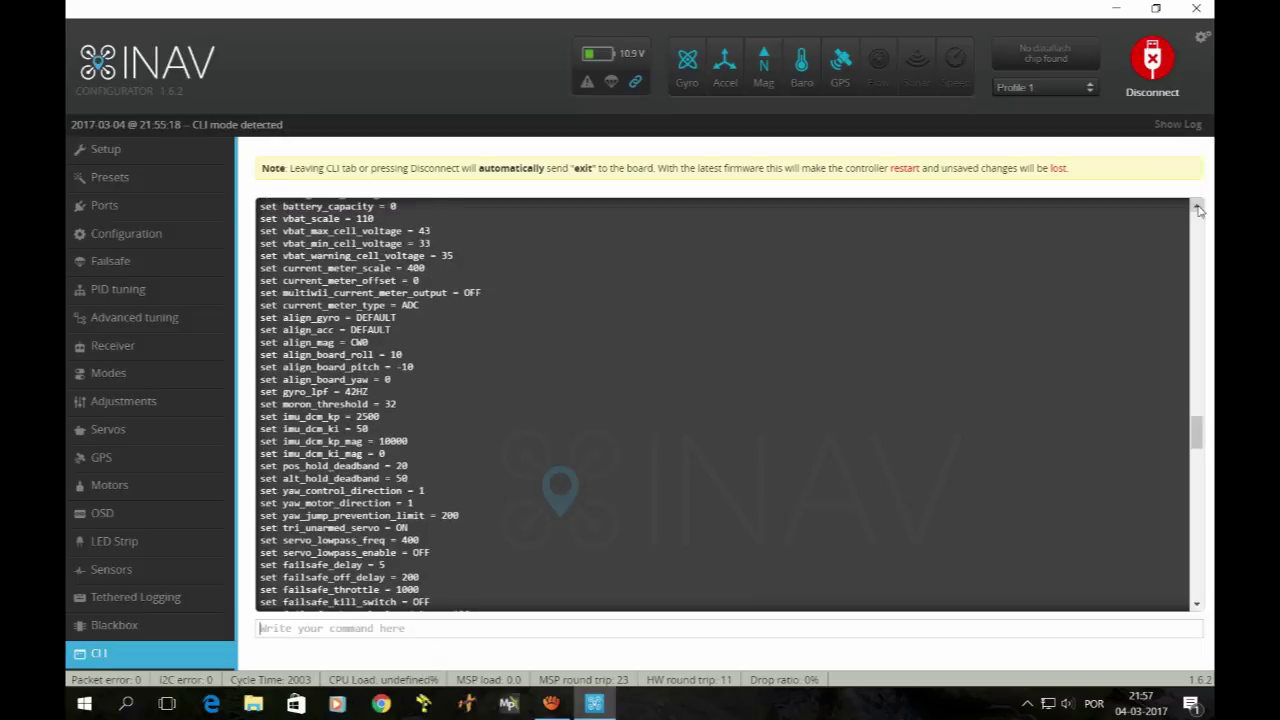
pyautogui.click(1198, 208)
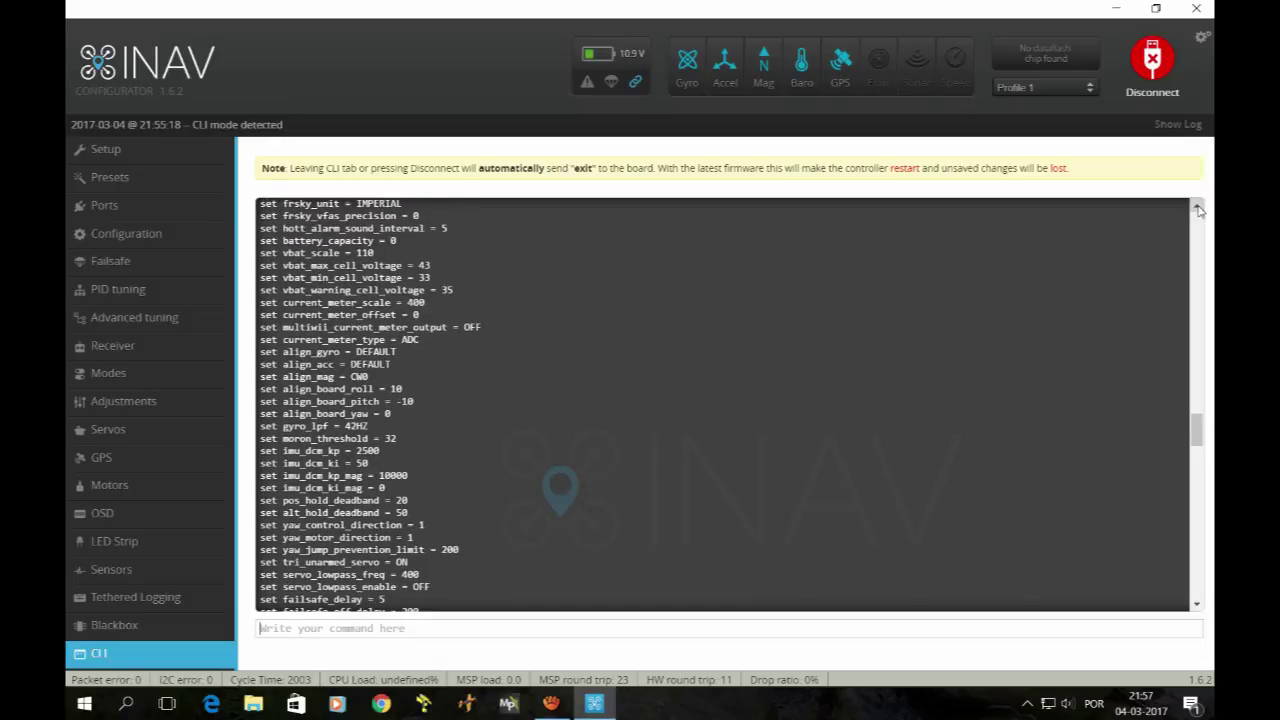
pyautogui.click(1198, 208)
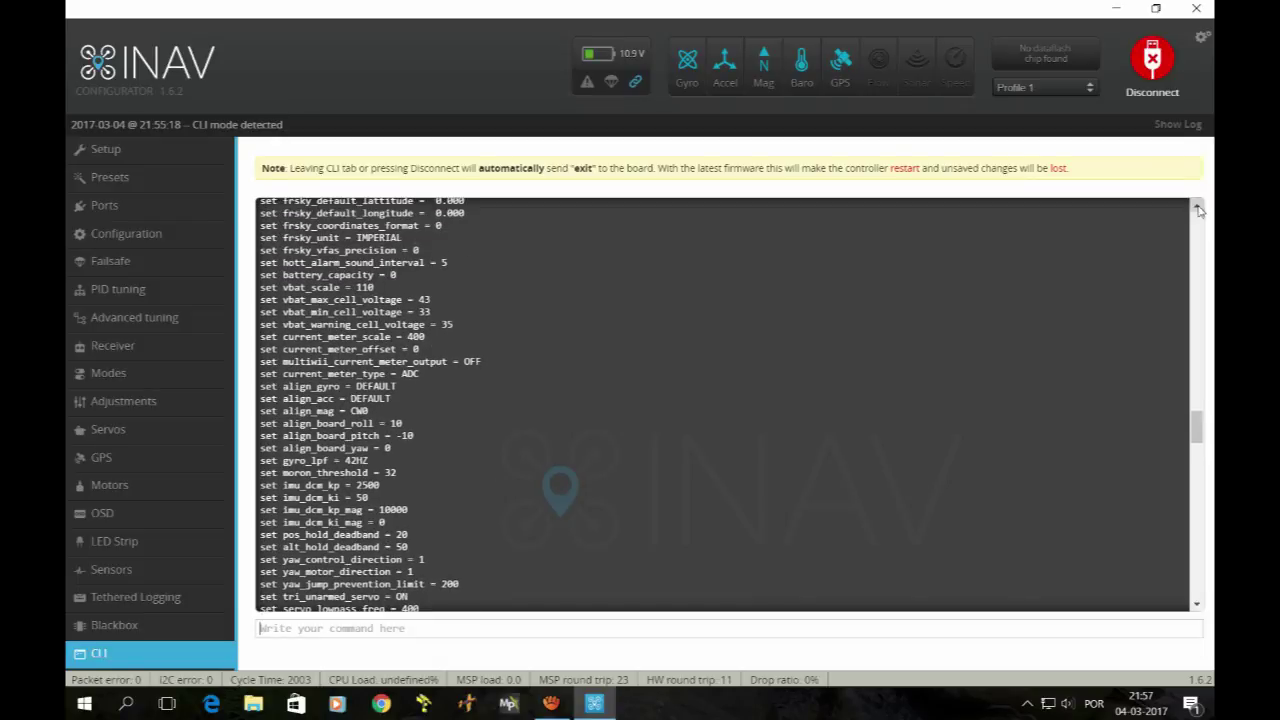
pyautogui.click(1198, 208)
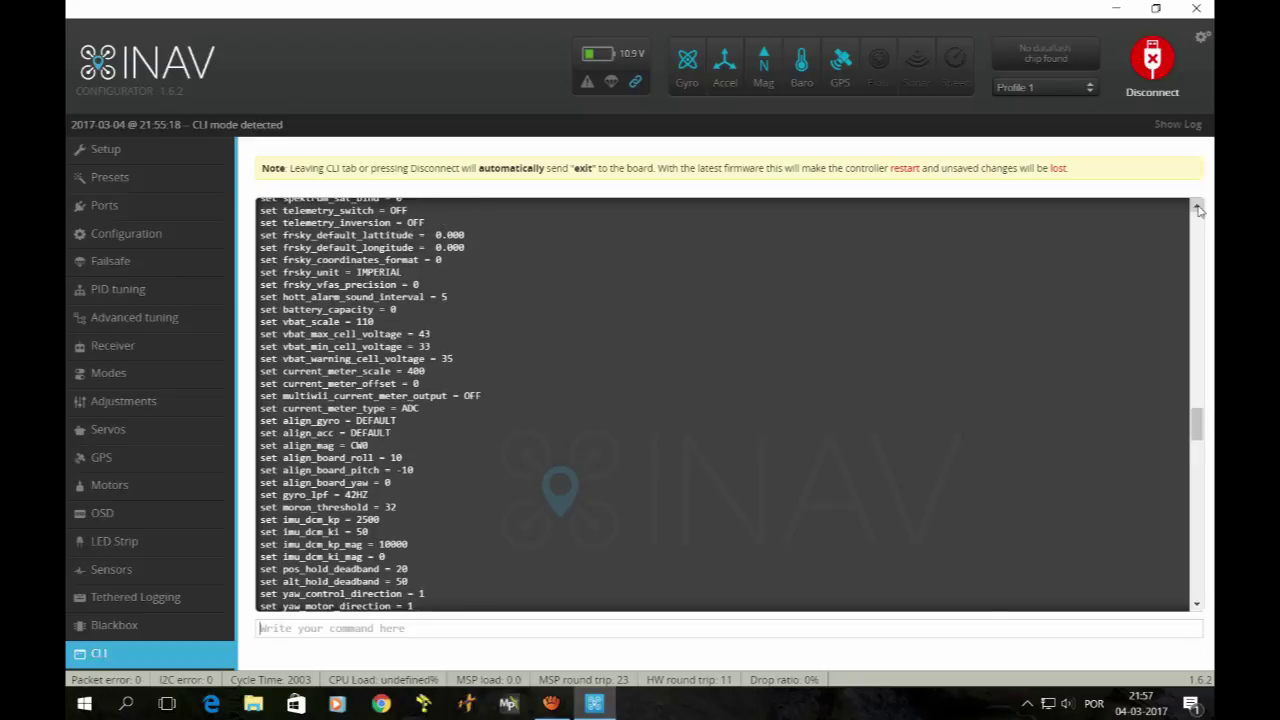
pyautogui.click(1198, 208)
pyautogui.click(1198, 208)
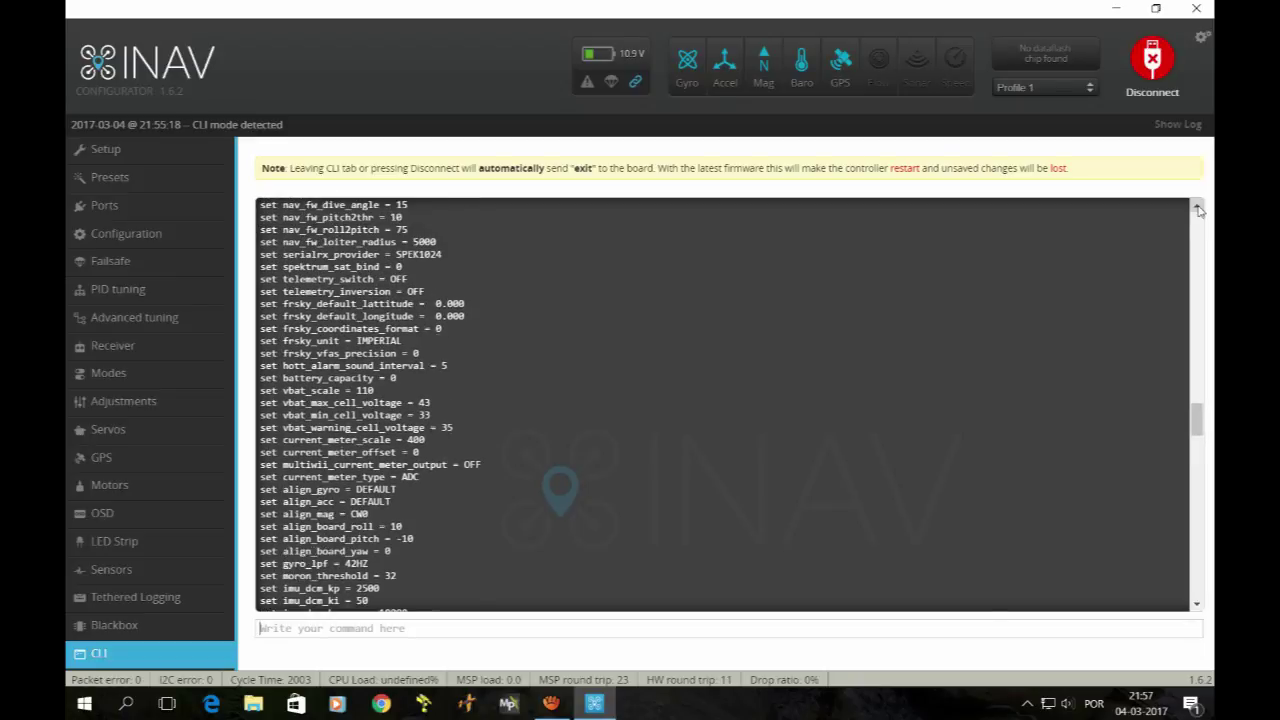
# - Examine the fixed-wing, multicopter, return-to-home, landing and general navigation settings in the dump output, back to nav_disarm_on_landing
pyautogui.click(1198, 208)
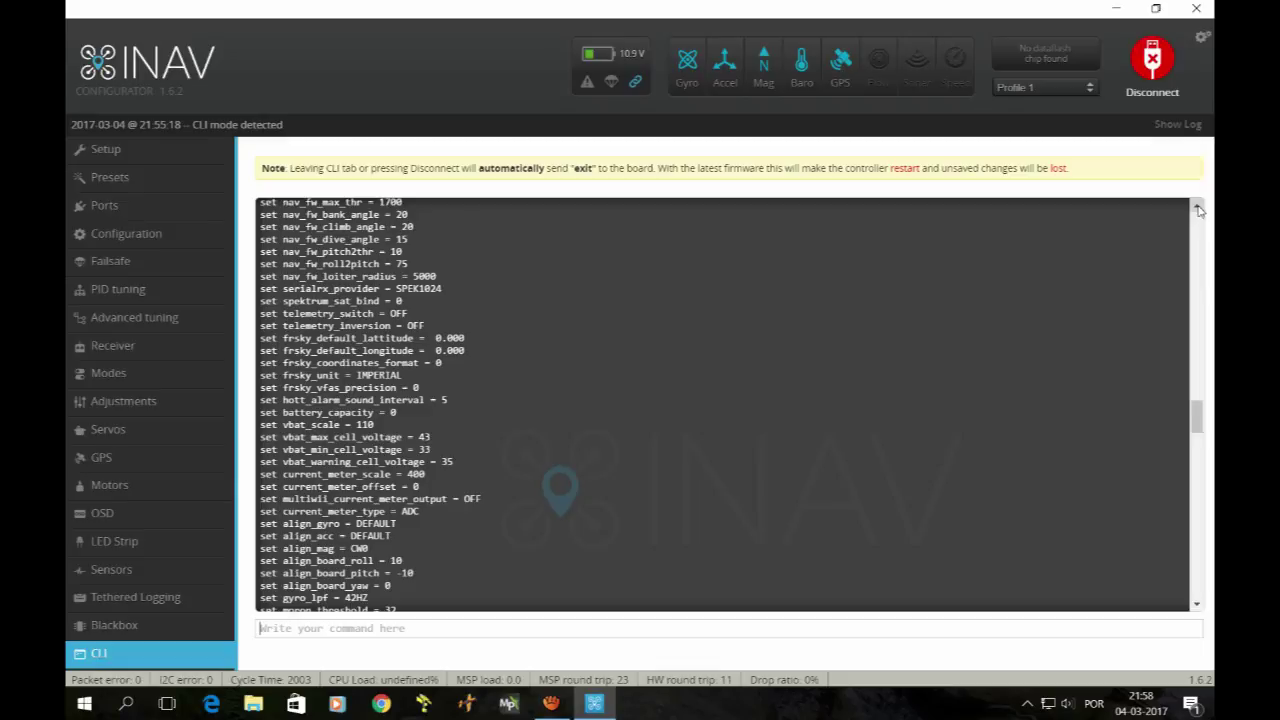
pyautogui.click(1198, 208)
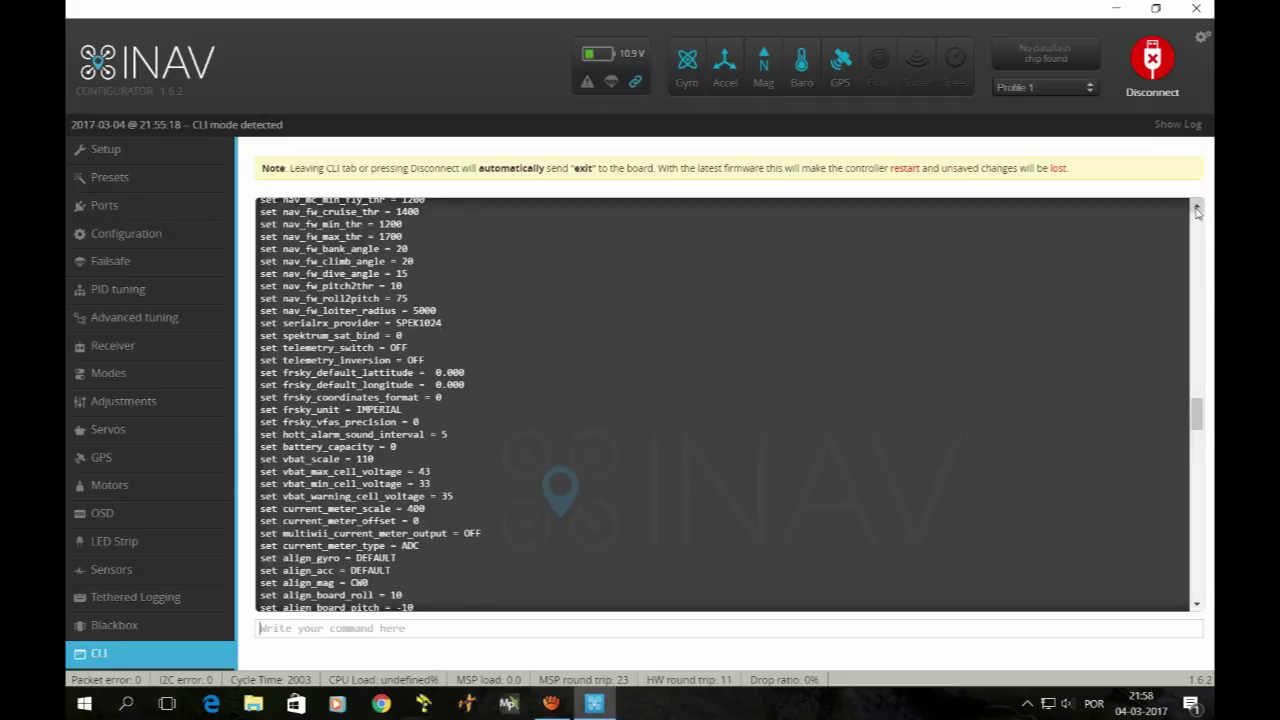
pyautogui.click(1198, 208)
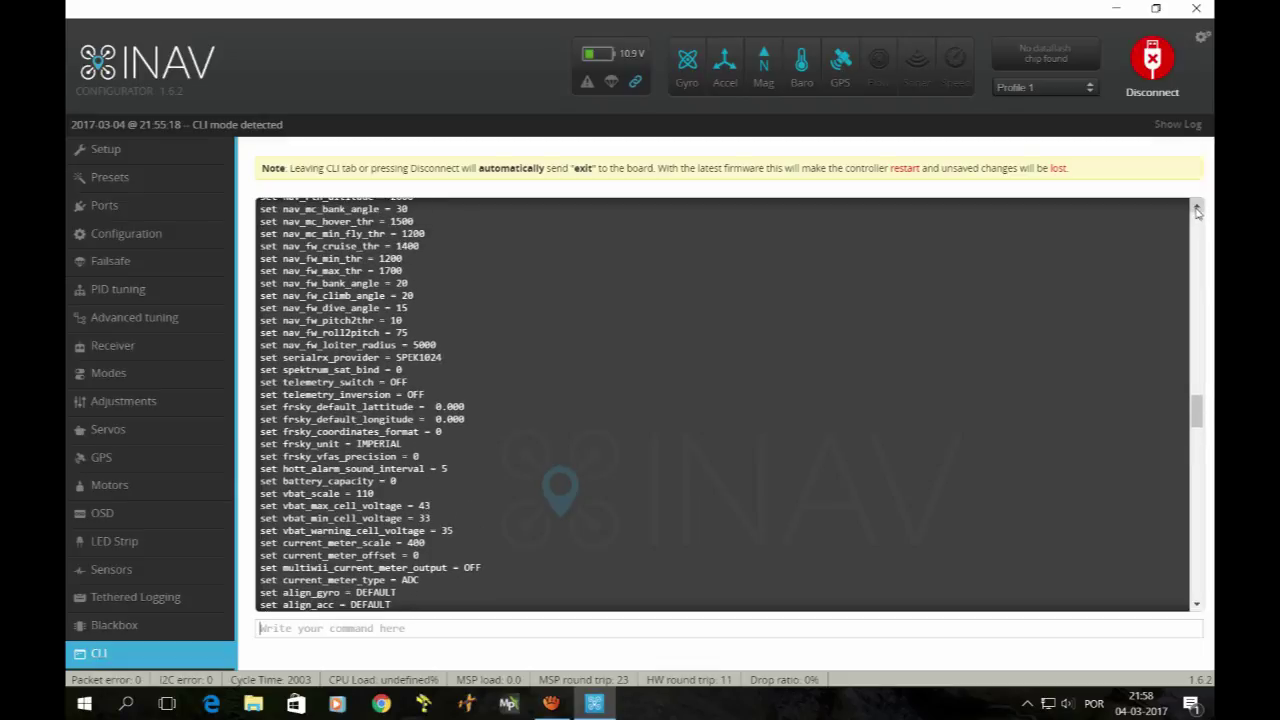
pyautogui.click(1198, 208)
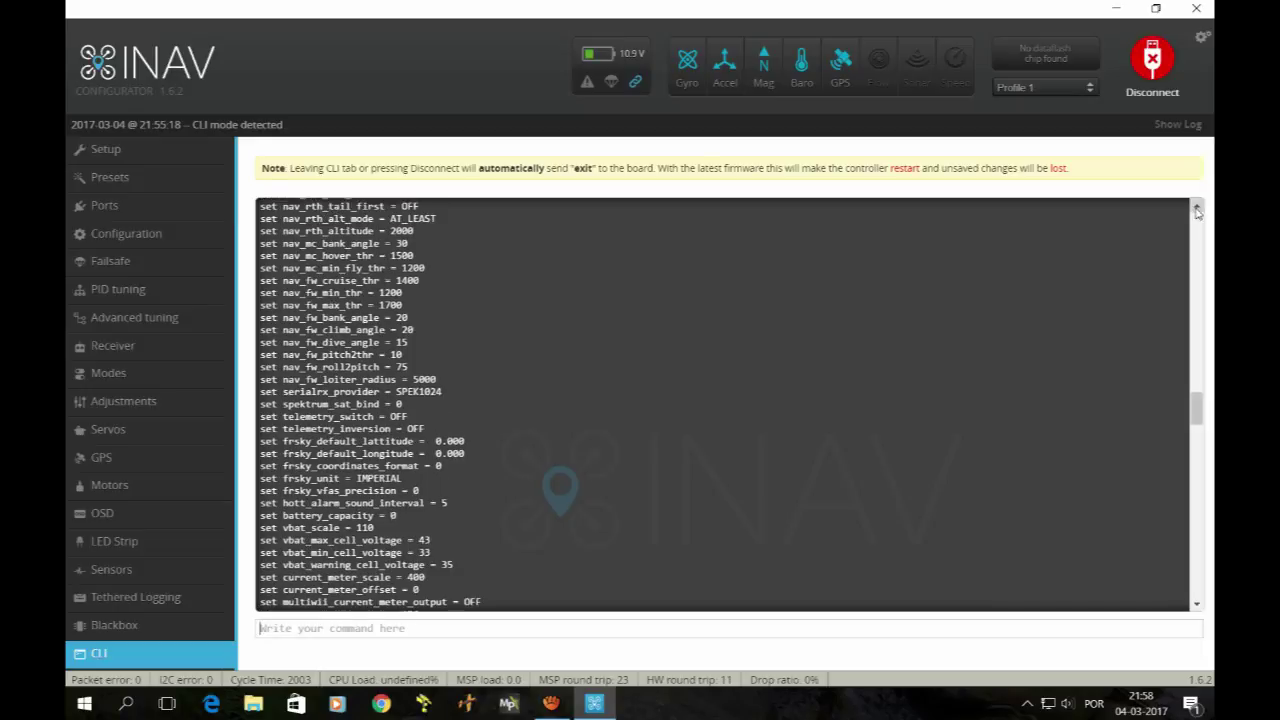
pyautogui.click(1198, 208)
pyautogui.click(1198, 208)
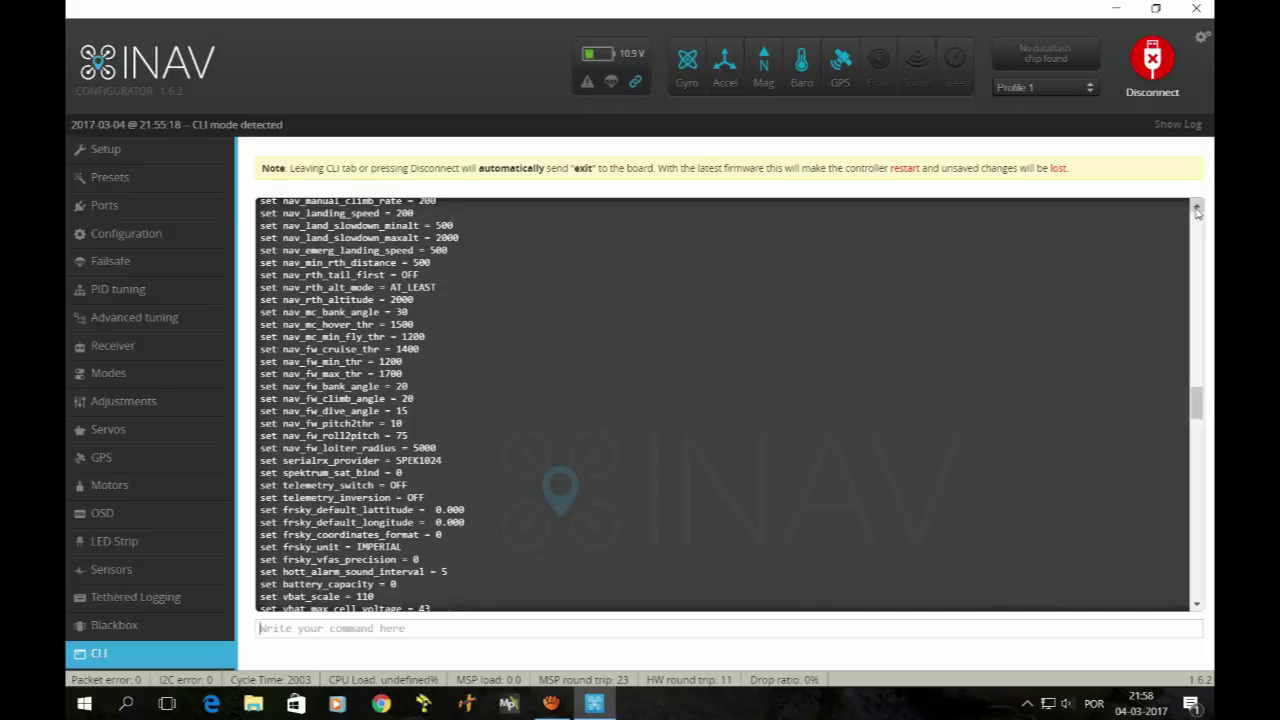
pyautogui.click(1198, 208)
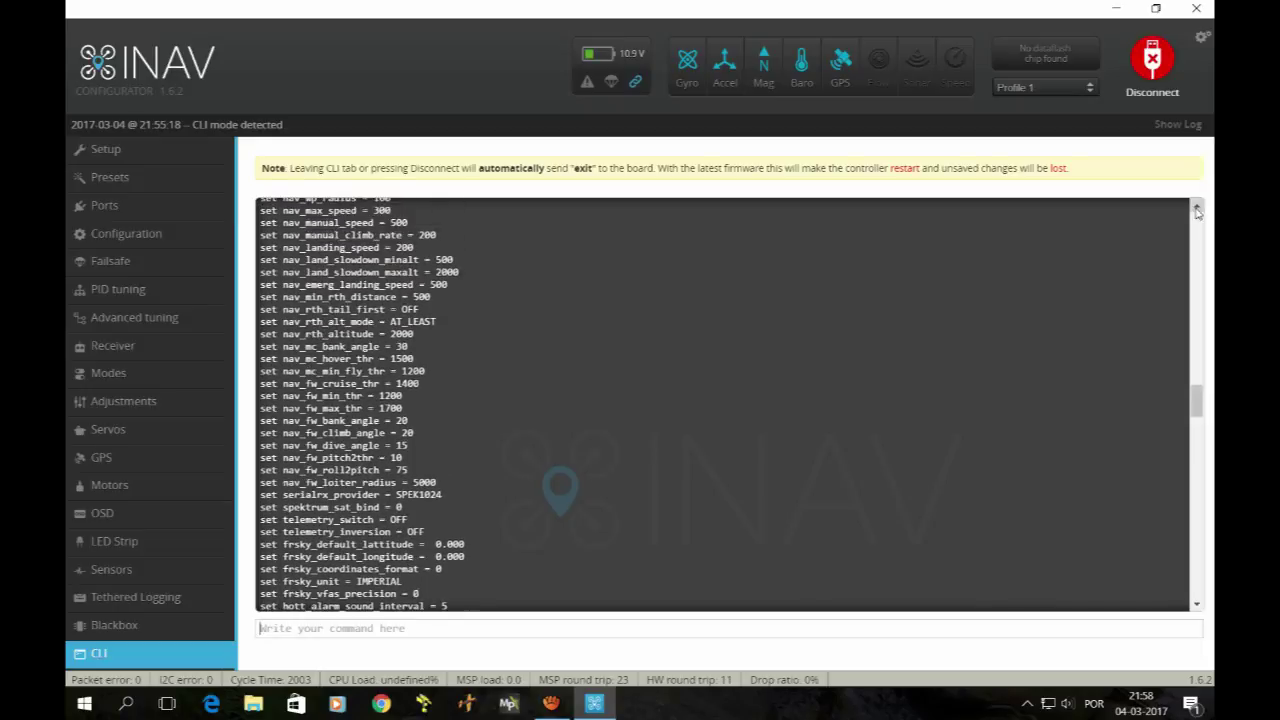
pyautogui.click(1198, 208)
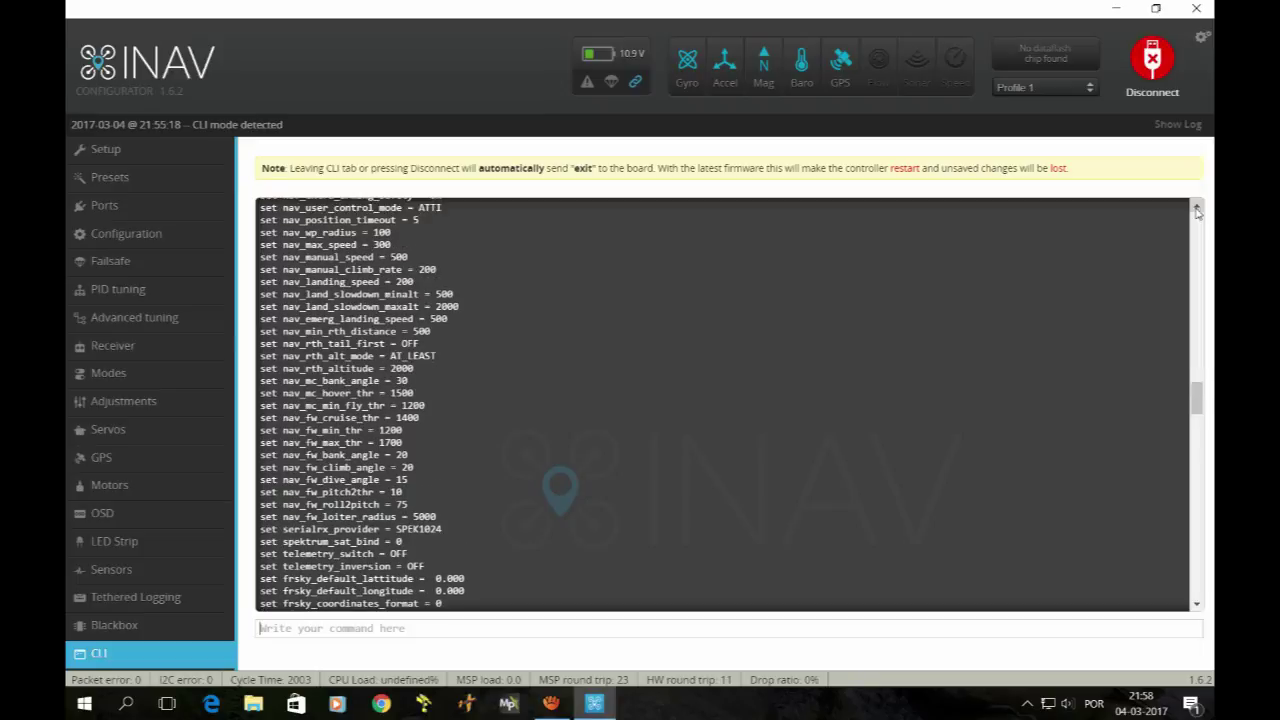
pyautogui.click(1198, 208)
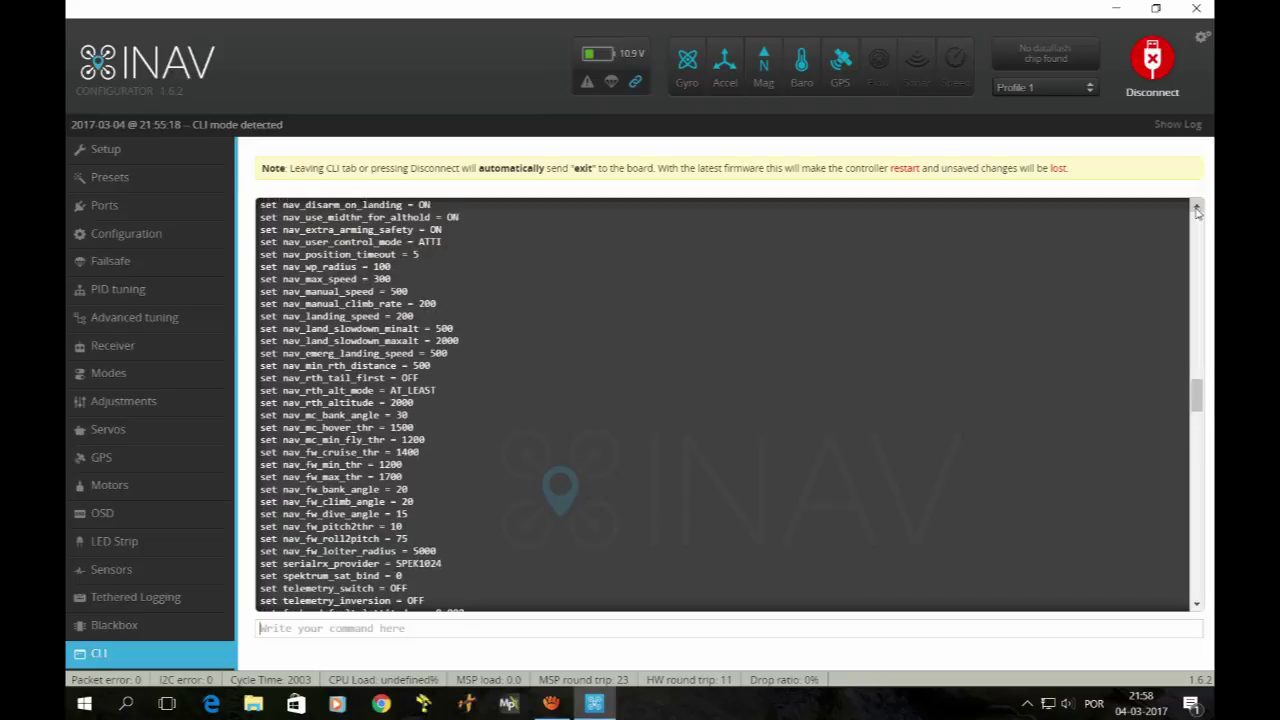
# - Examine the INAV position estimator weights and the GPS provider, SBAS, dynamic model and auto-configuration settings in the dump output
pyautogui.click(1198, 208)
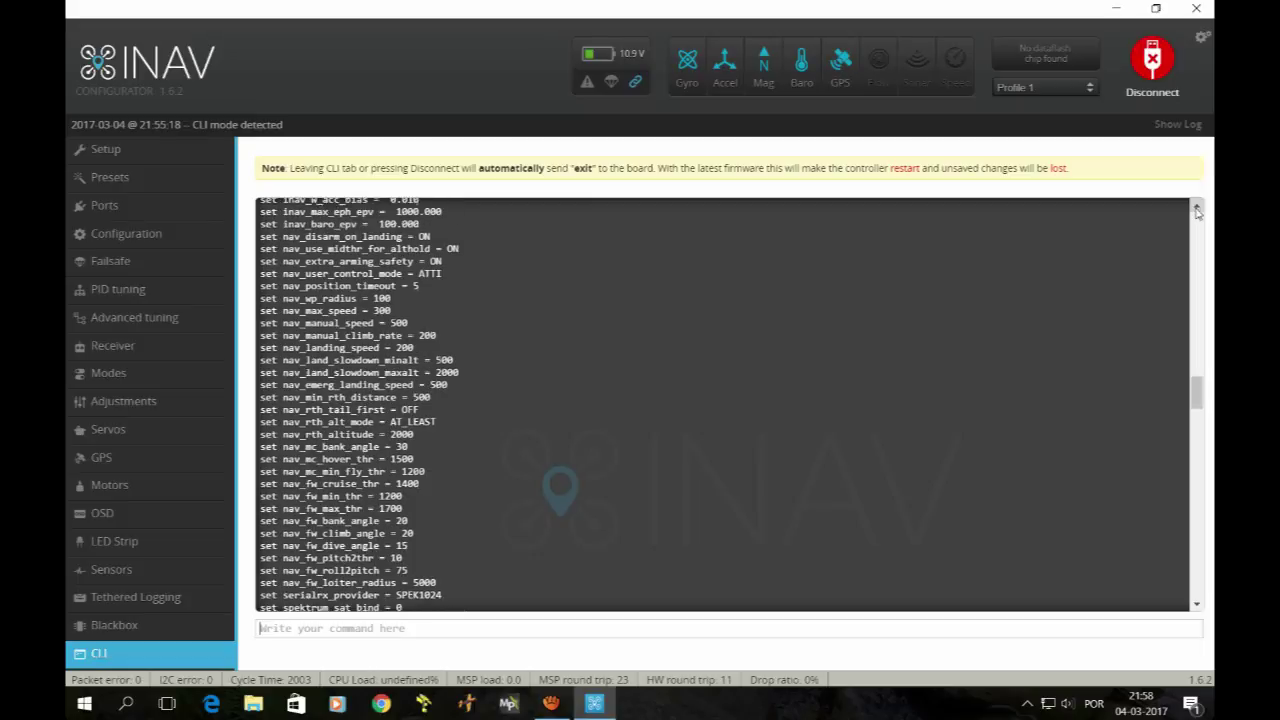
pyautogui.click(1198, 208)
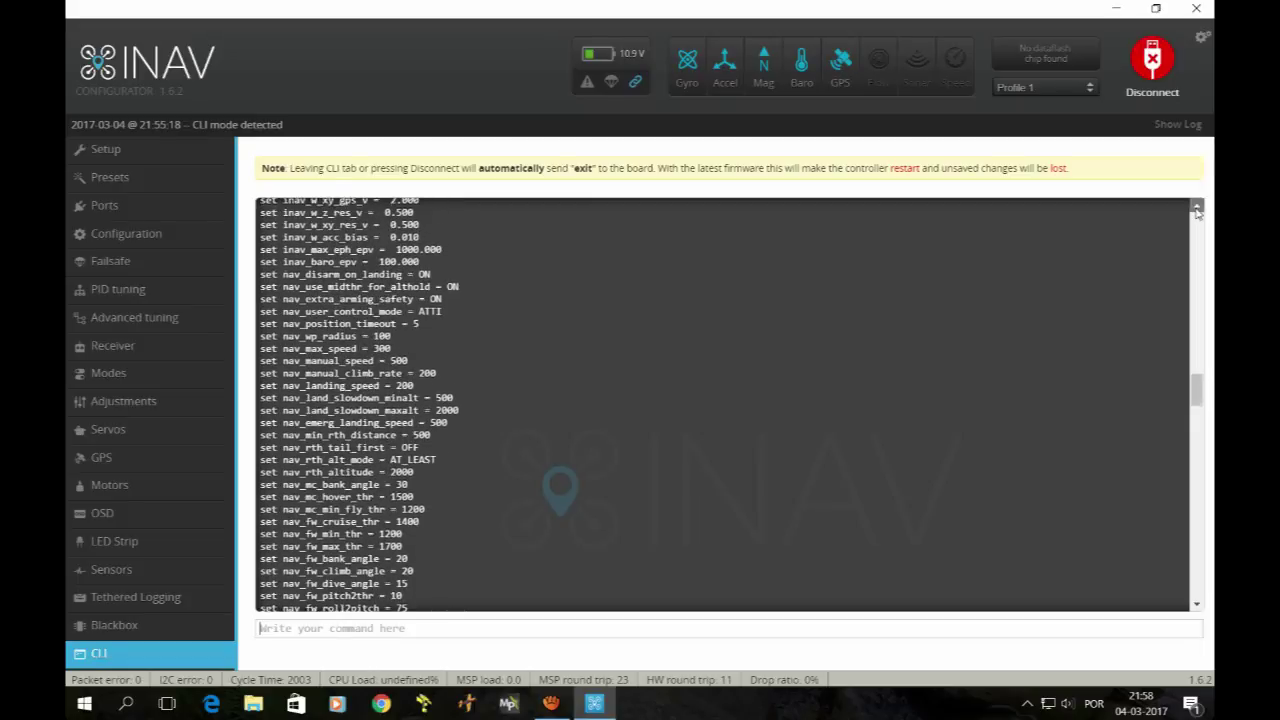
pyautogui.click(1198, 208)
pyautogui.click(1198, 208)
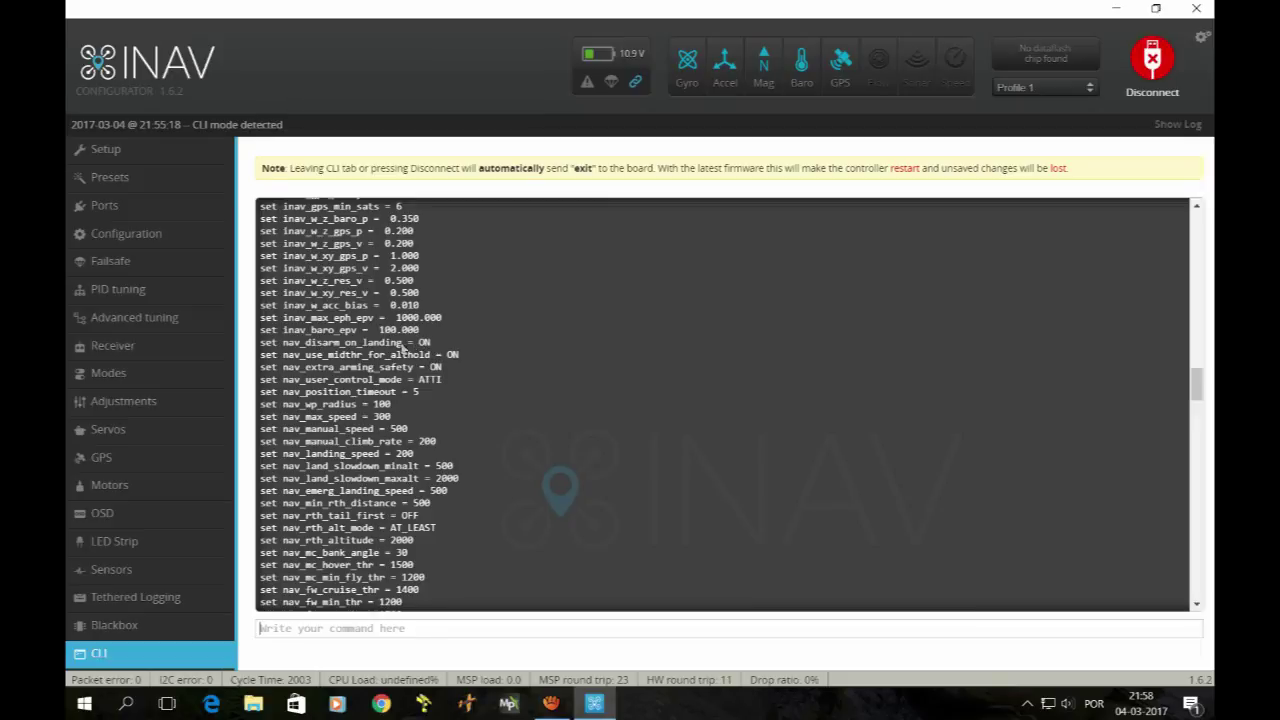
pyautogui.click(1197, 210)
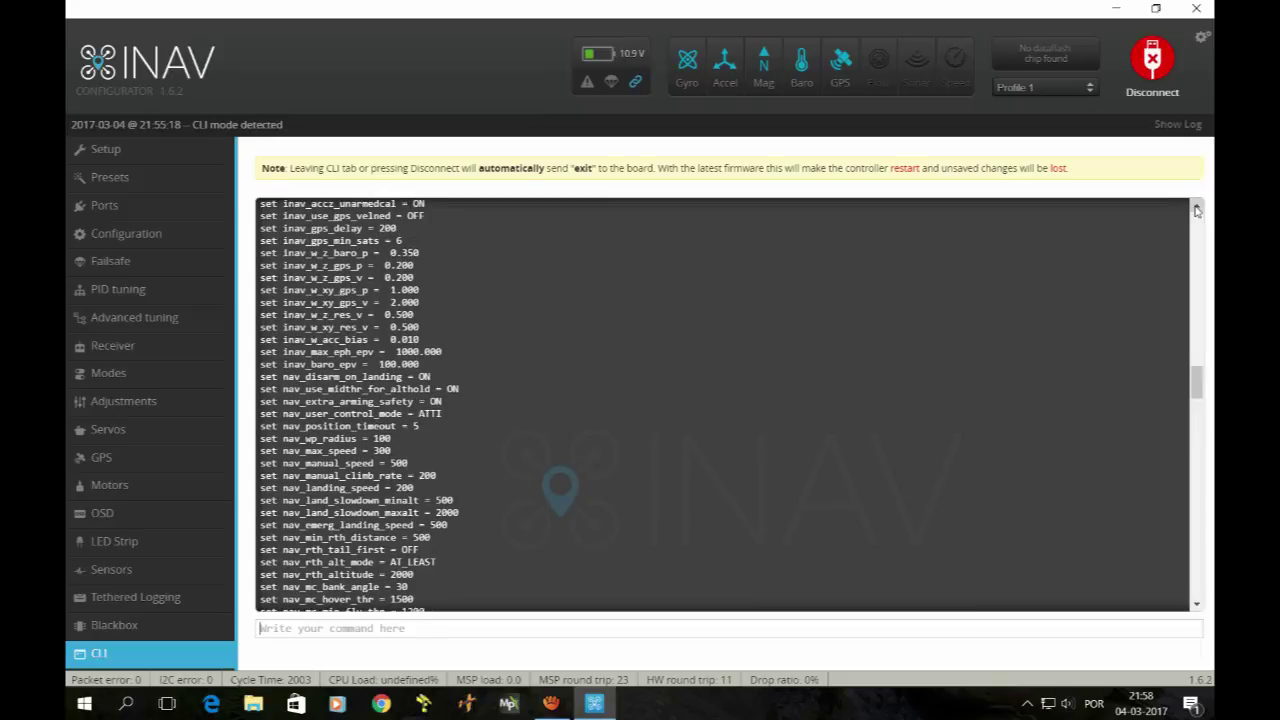
pyautogui.click(1197, 210)
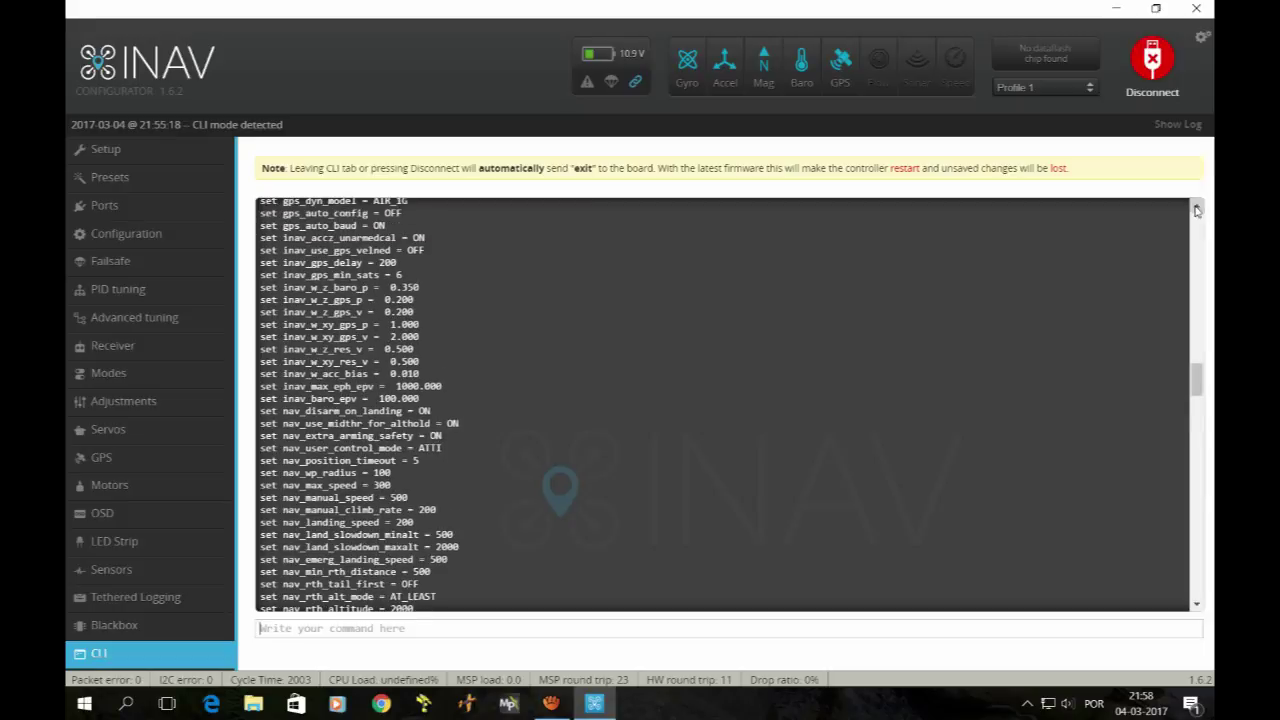
pyautogui.click(1197, 210)
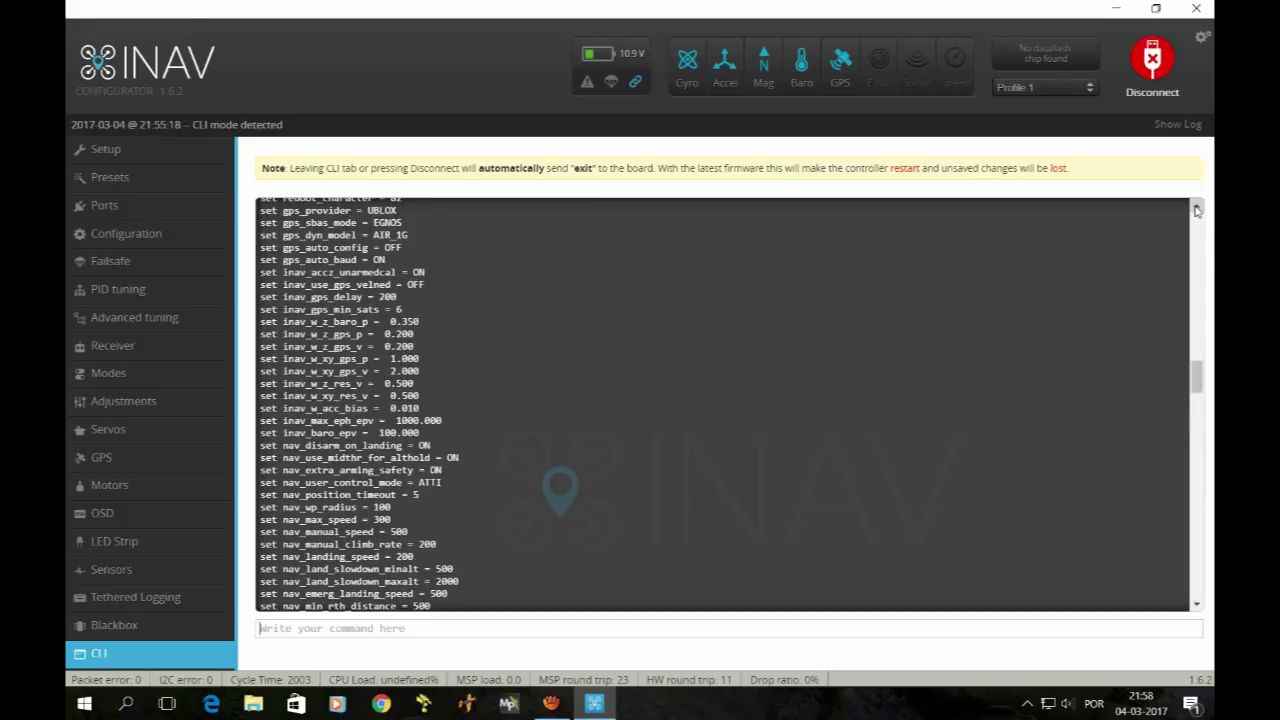
pyautogui.click(1197, 210)
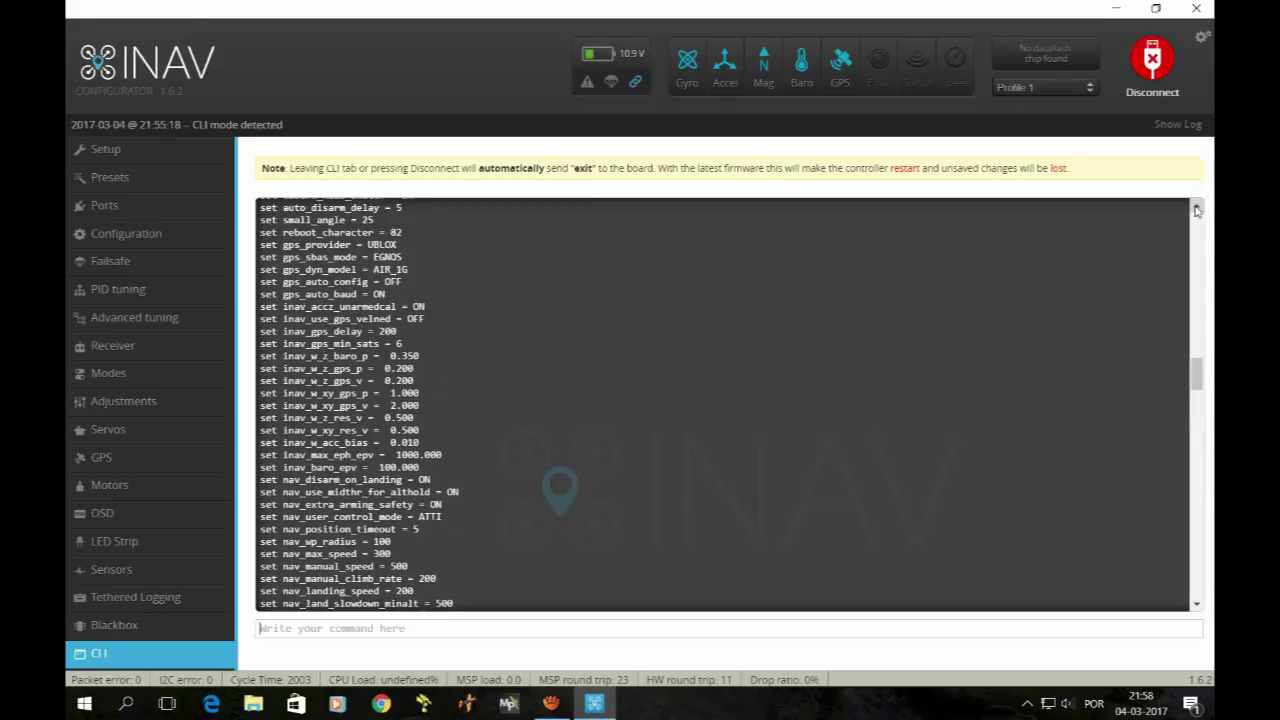
# - Read back through the disarm, motor and servo PWM, 3D, throttle, RSSI, RC and gyro sync settings to the looptime line
pyautogui.click(1197, 210)
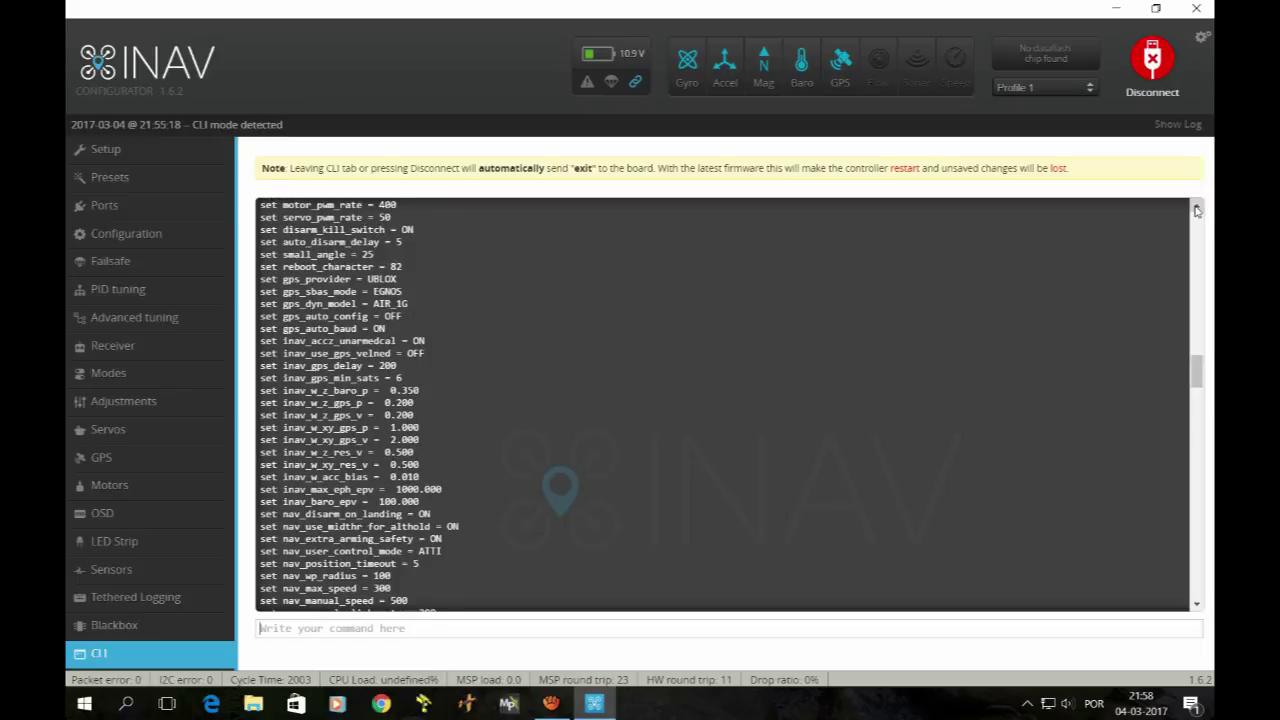
pyautogui.click(1197, 210)
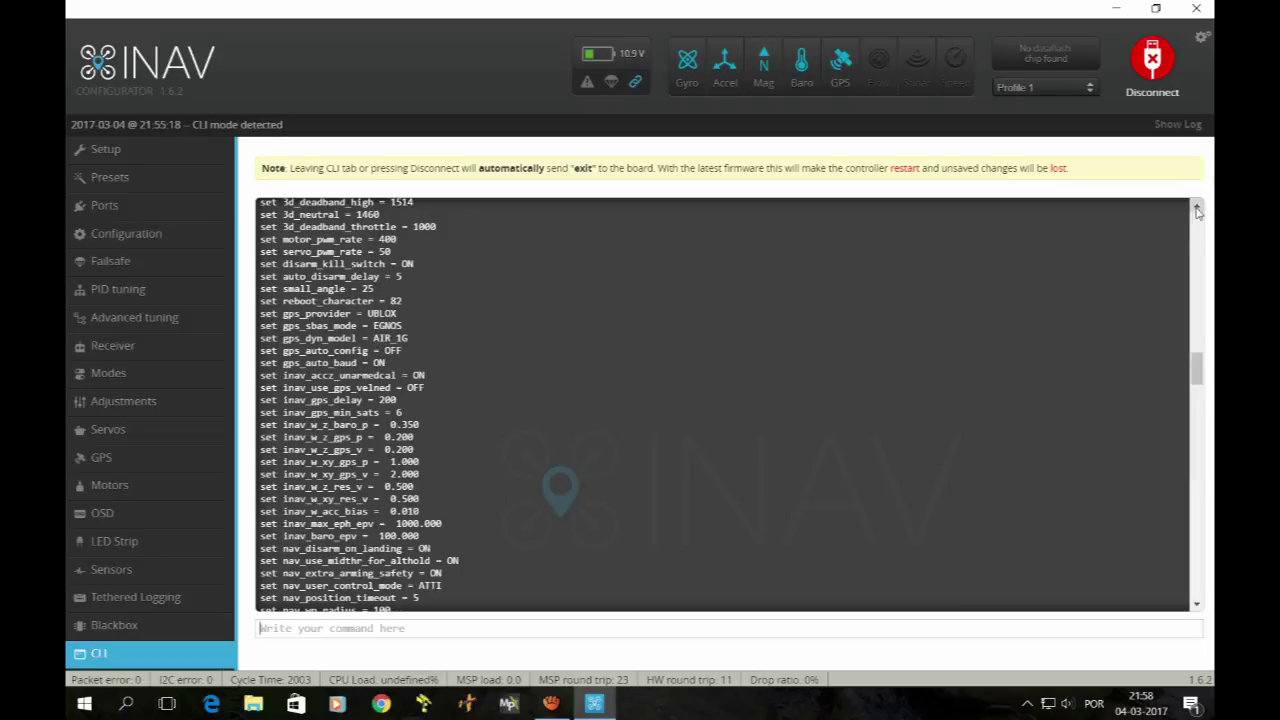
pyautogui.click(1197, 210)
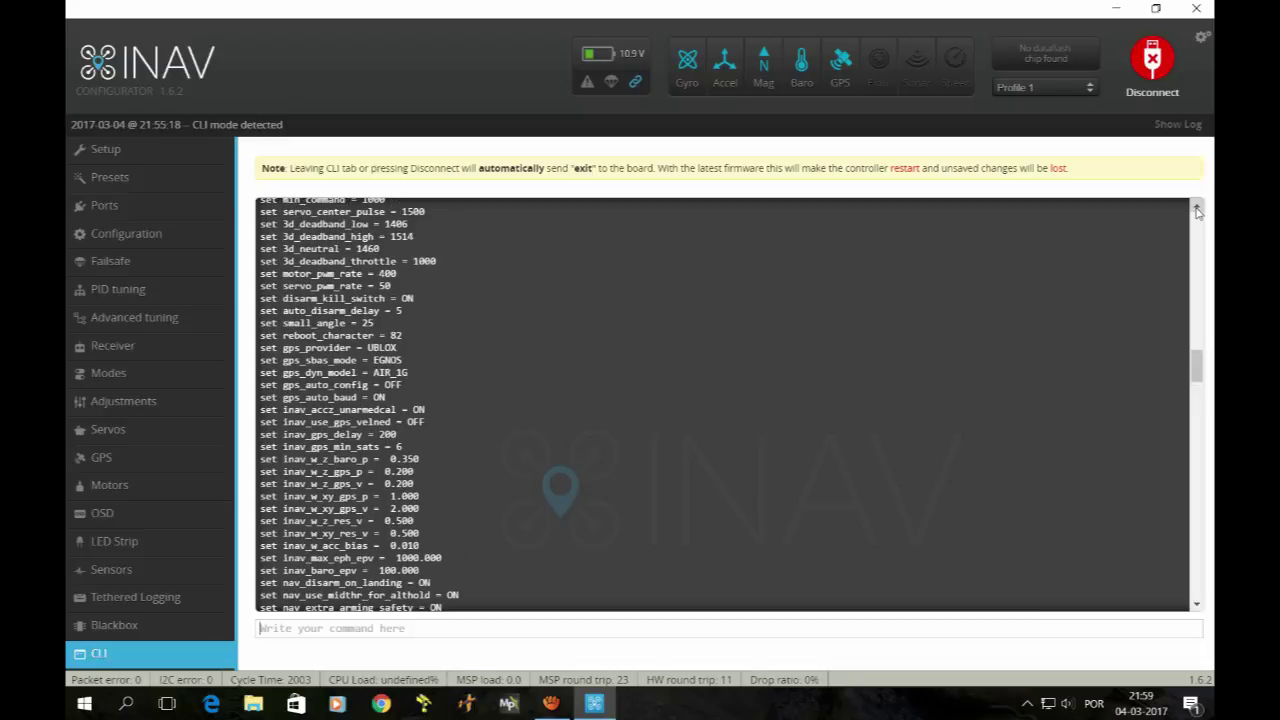
pyautogui.click(1197, 210)
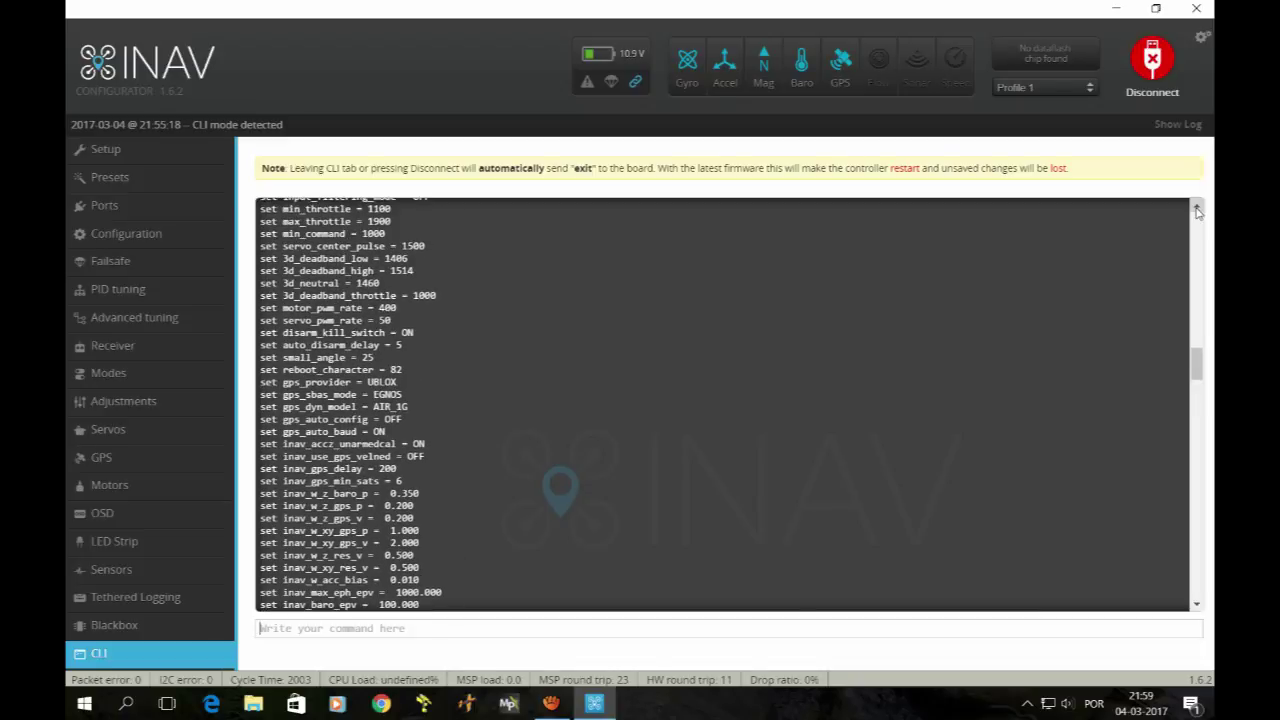
pyautogui.click(1197, 210)
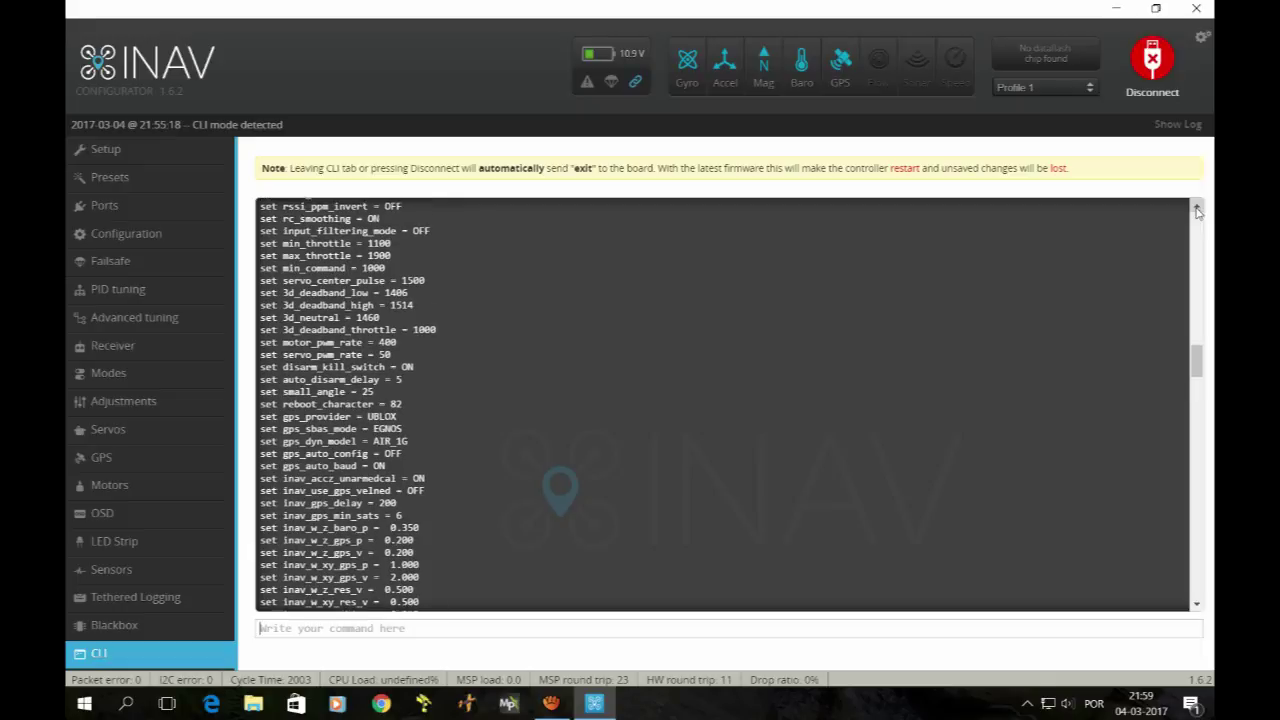
pyautogui.click(1197, 210)
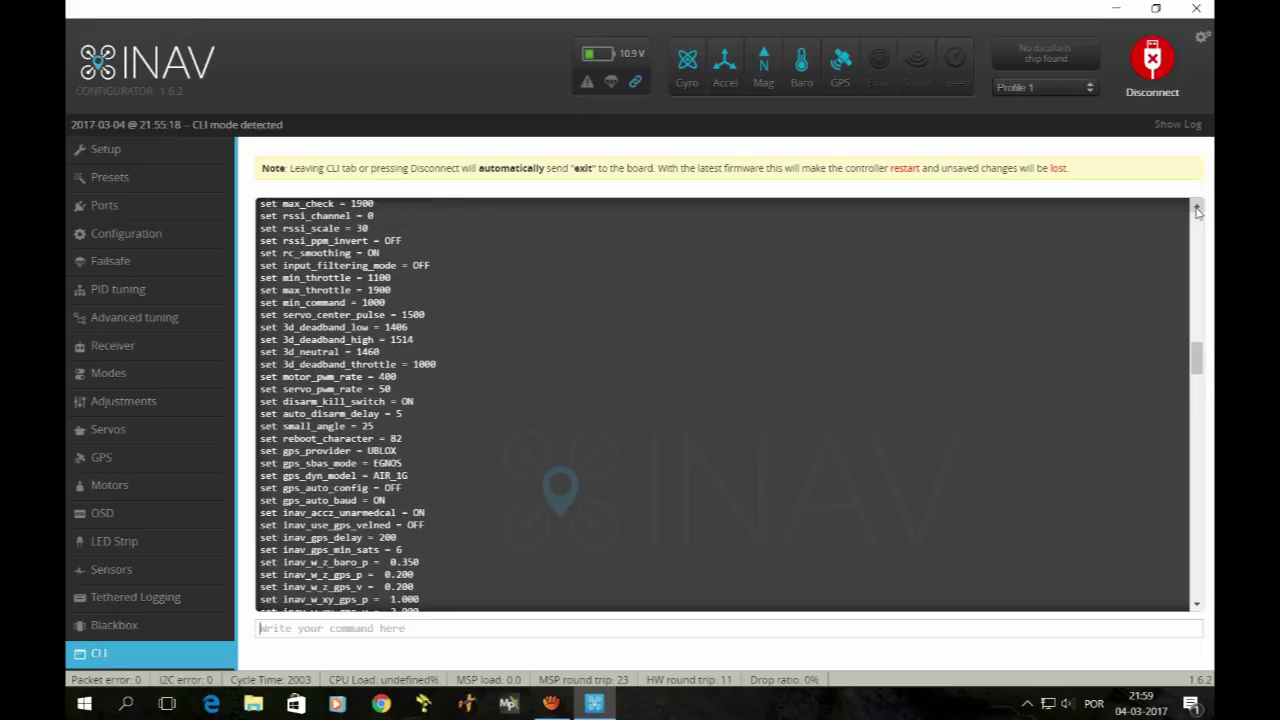
pyautogui.click(1197, 210)
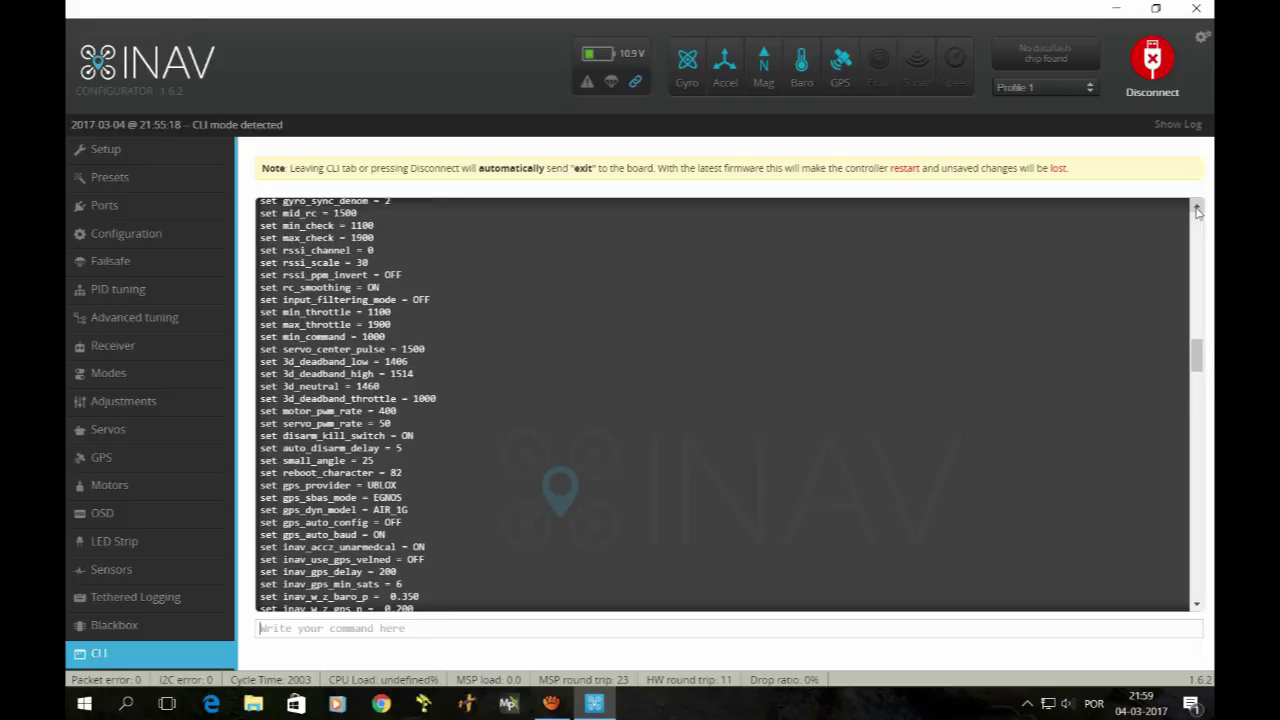
pyautogui.click(1197, 210)
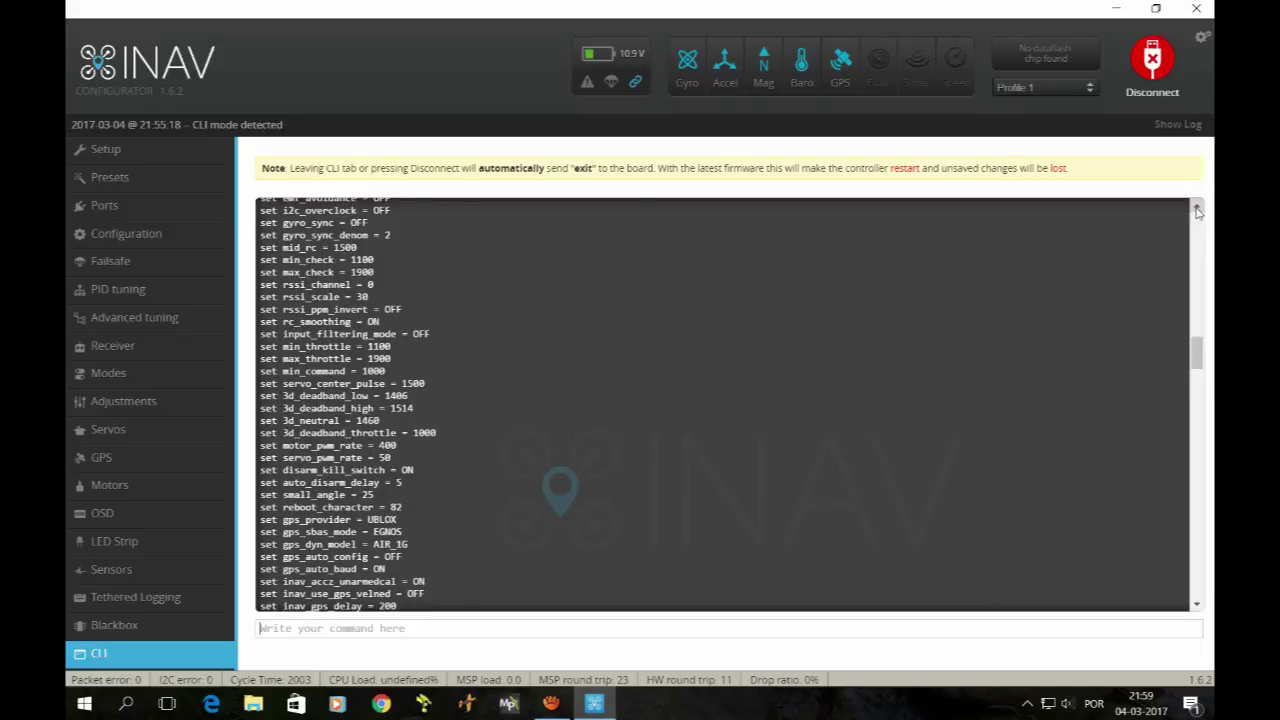
# - Examine the LED color definitions in the dump output, from color 15 back to the start of the color section
pyautogui.click(1197, 210)
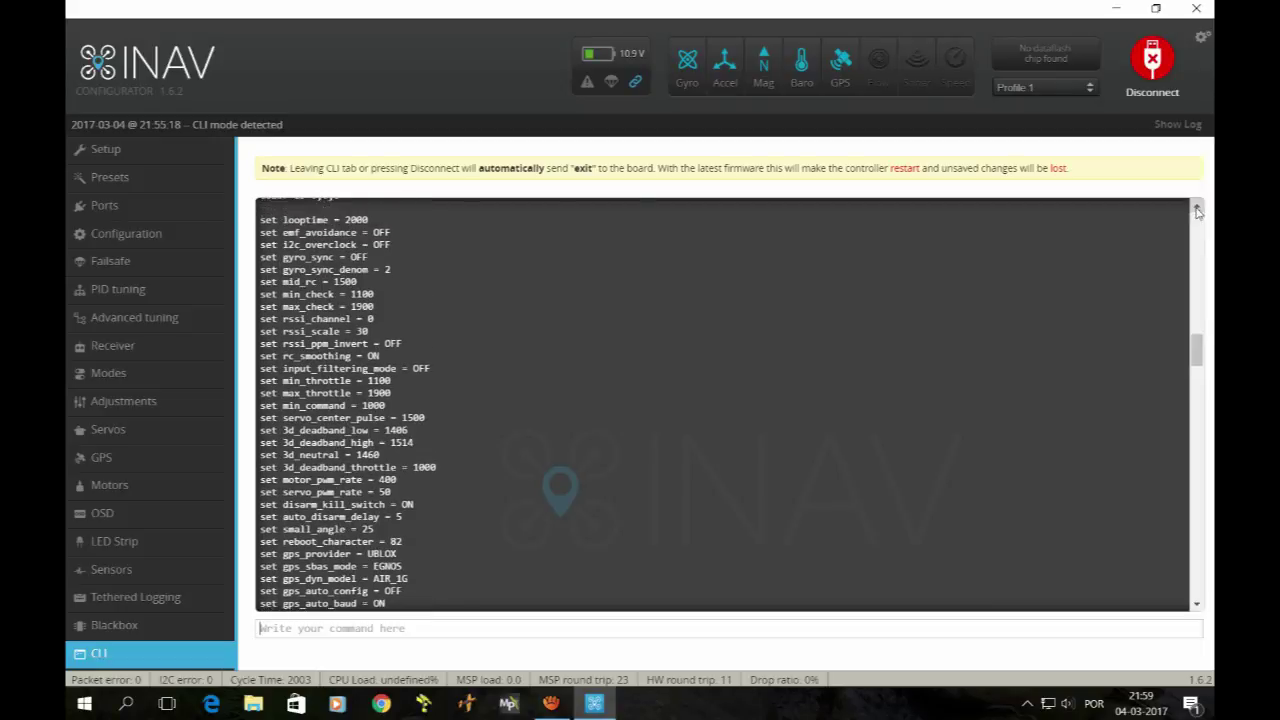
pyautogui.click(1197, 210)
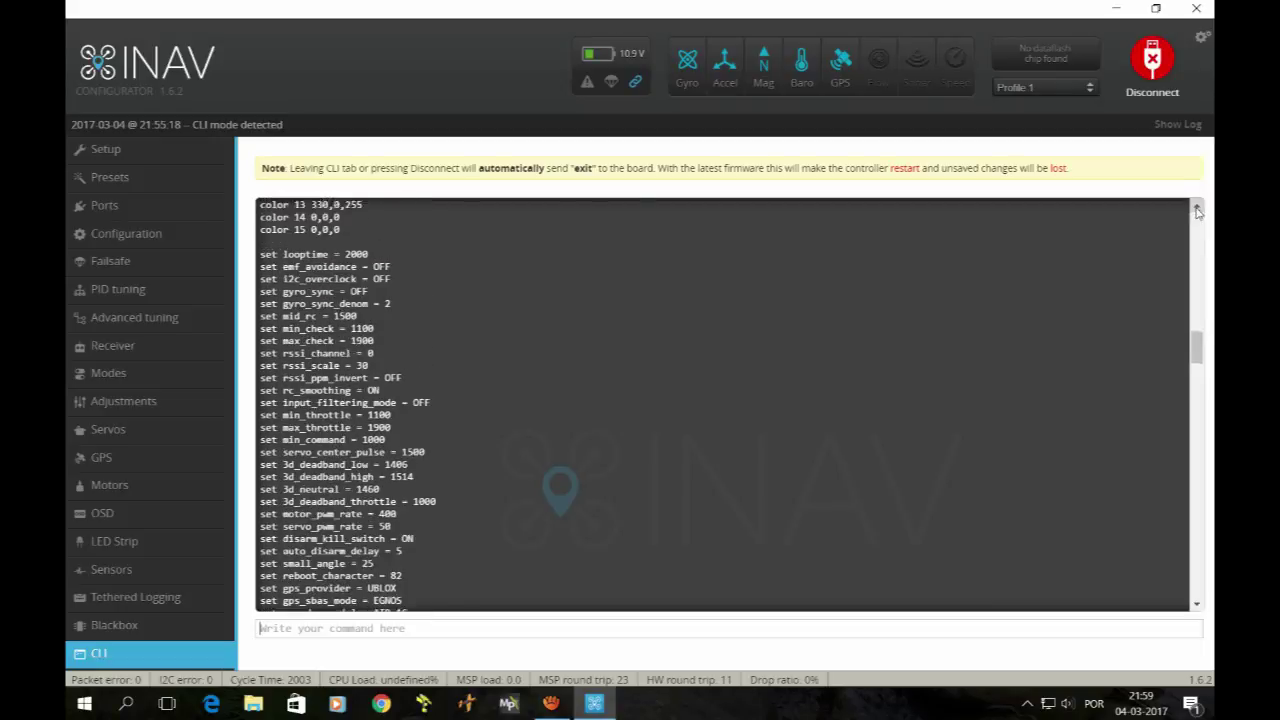
pyautogui.click(1197, 210)
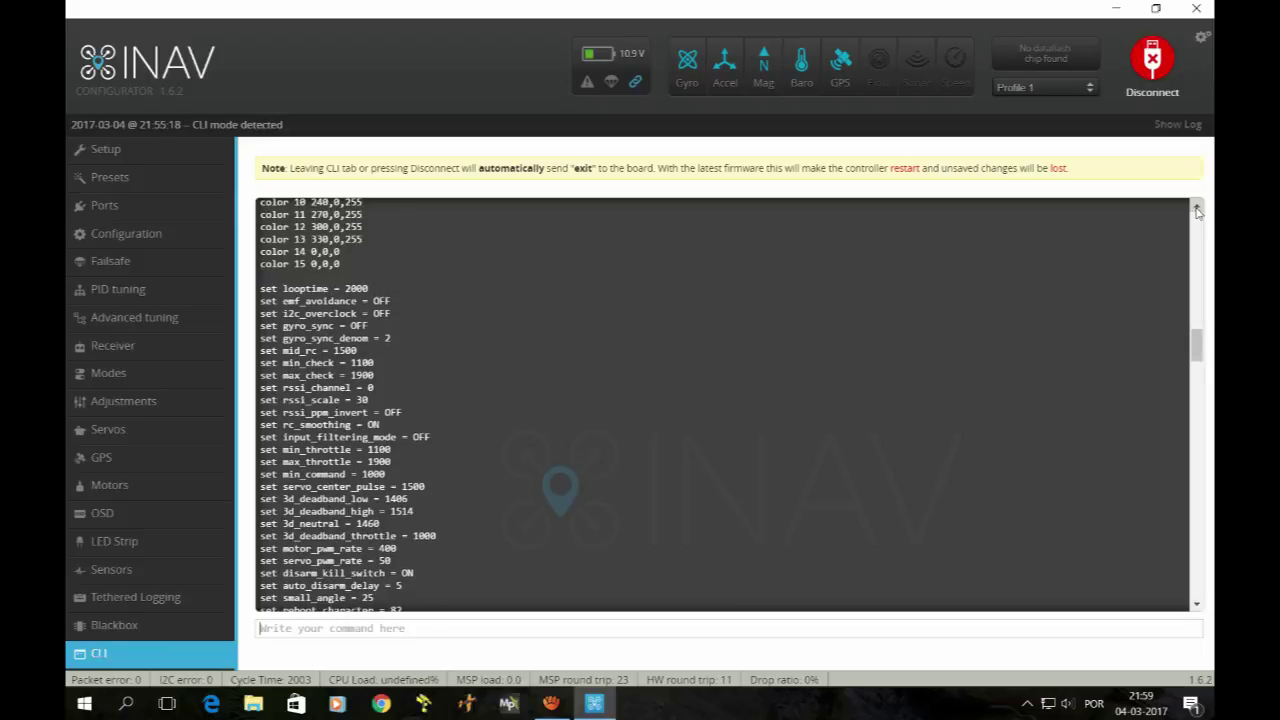
pyautogui.click(1197, 210)
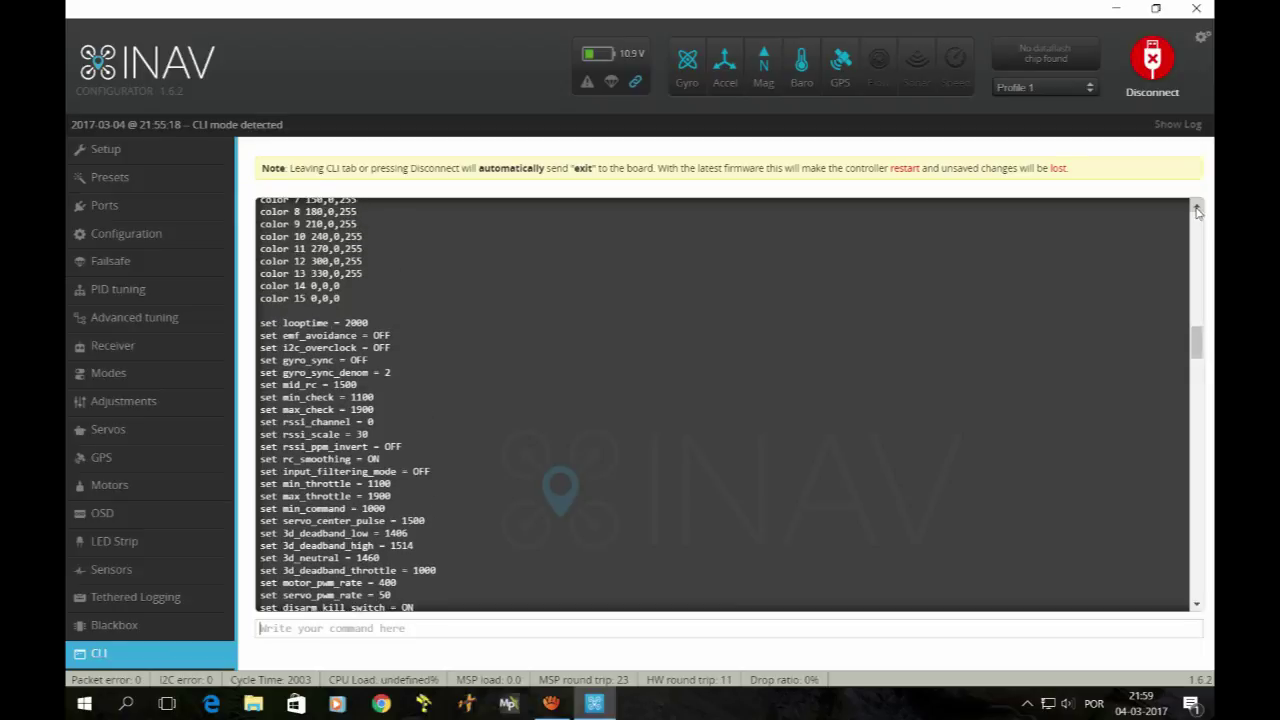
pyautogui.click(1197, 210)
pyautogui.click(1197, 210)
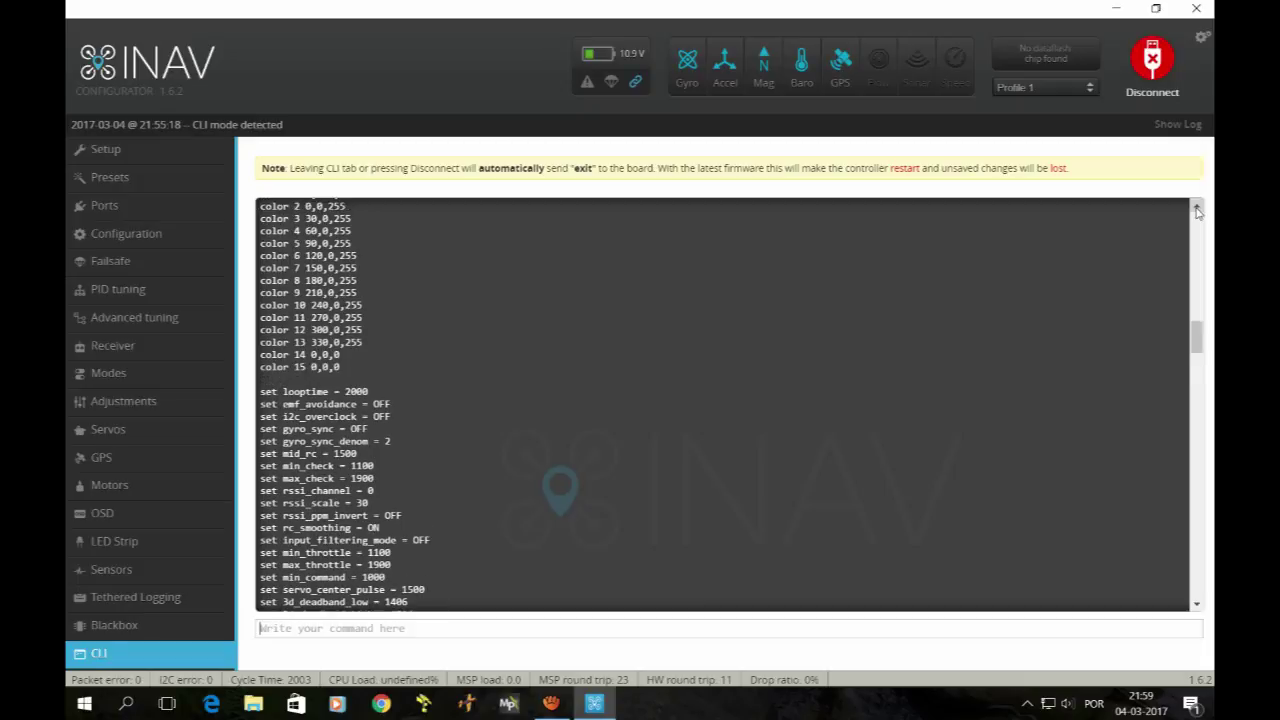
pyautogui.click(1197, 210)
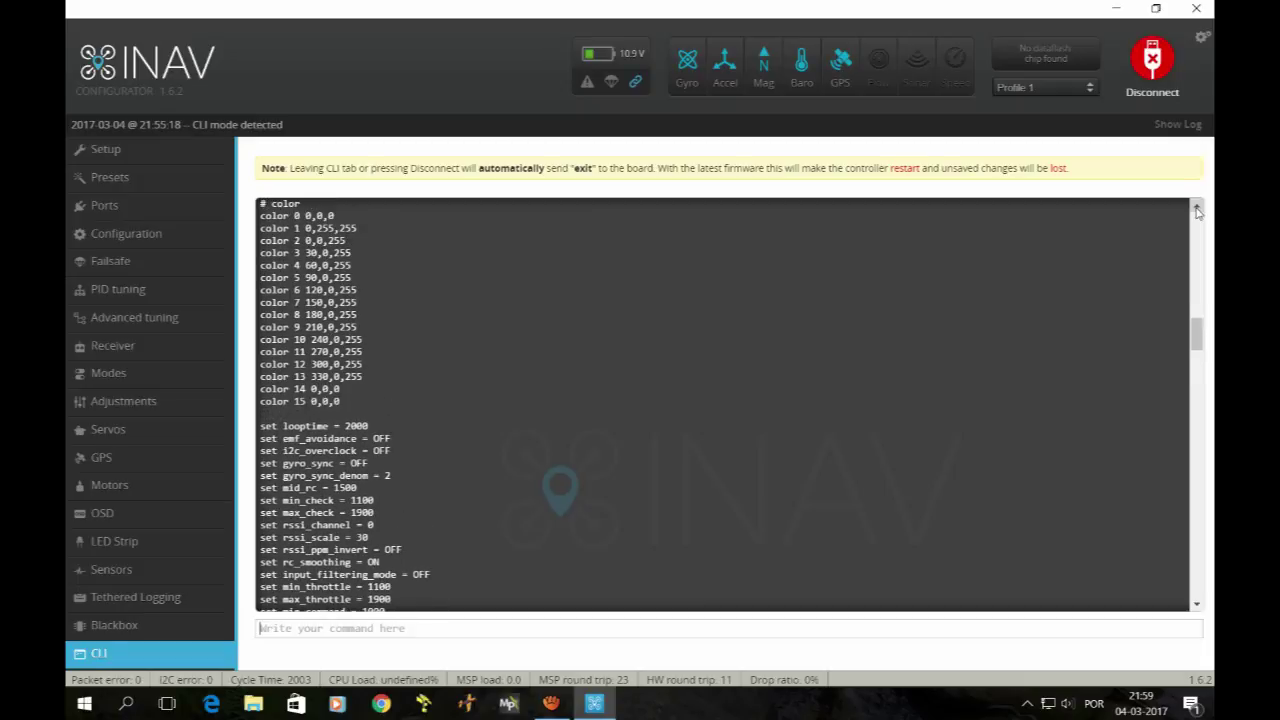
# - Examine the LED strip entries in the dump output, from led 31 back to led 1
pyautogui.click(1197, 210)
pyautogui.click(1197, 210)
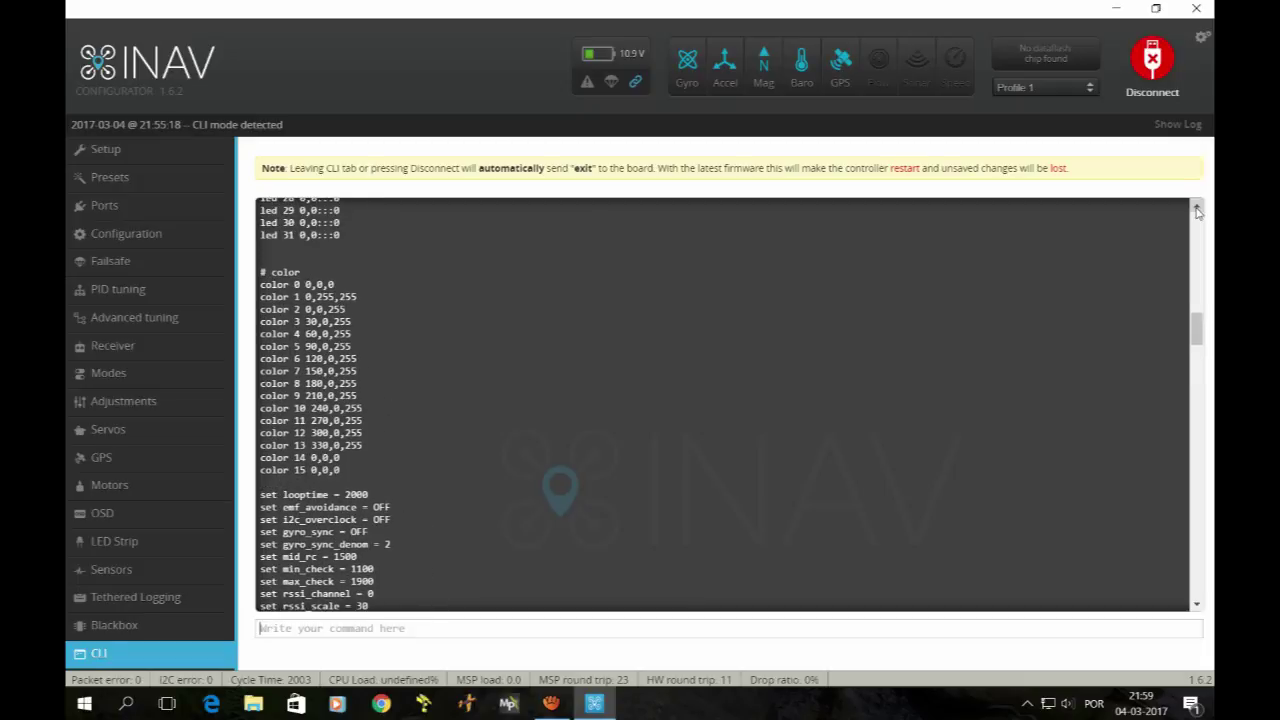
pyautogui.click(1197, 210)
pyautogui.click(1197, 210)
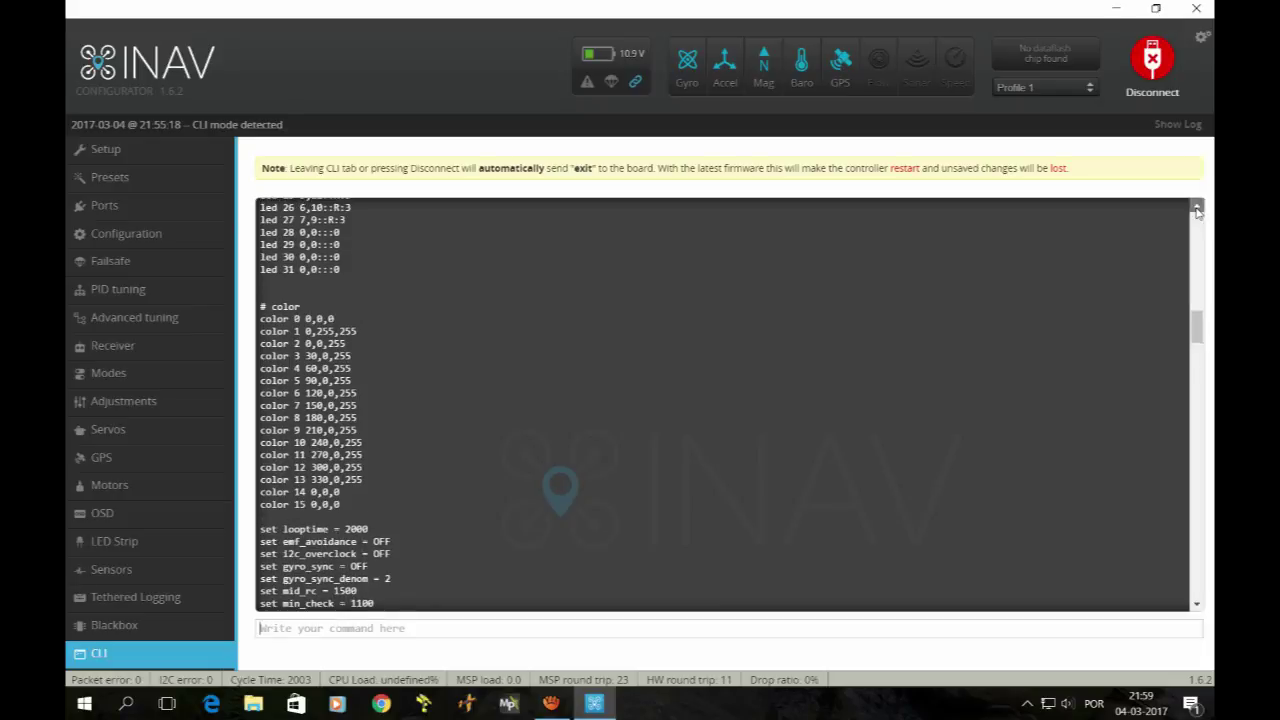
pyautogui.click(1197, 210)
pyautogui.click(1197, 210)
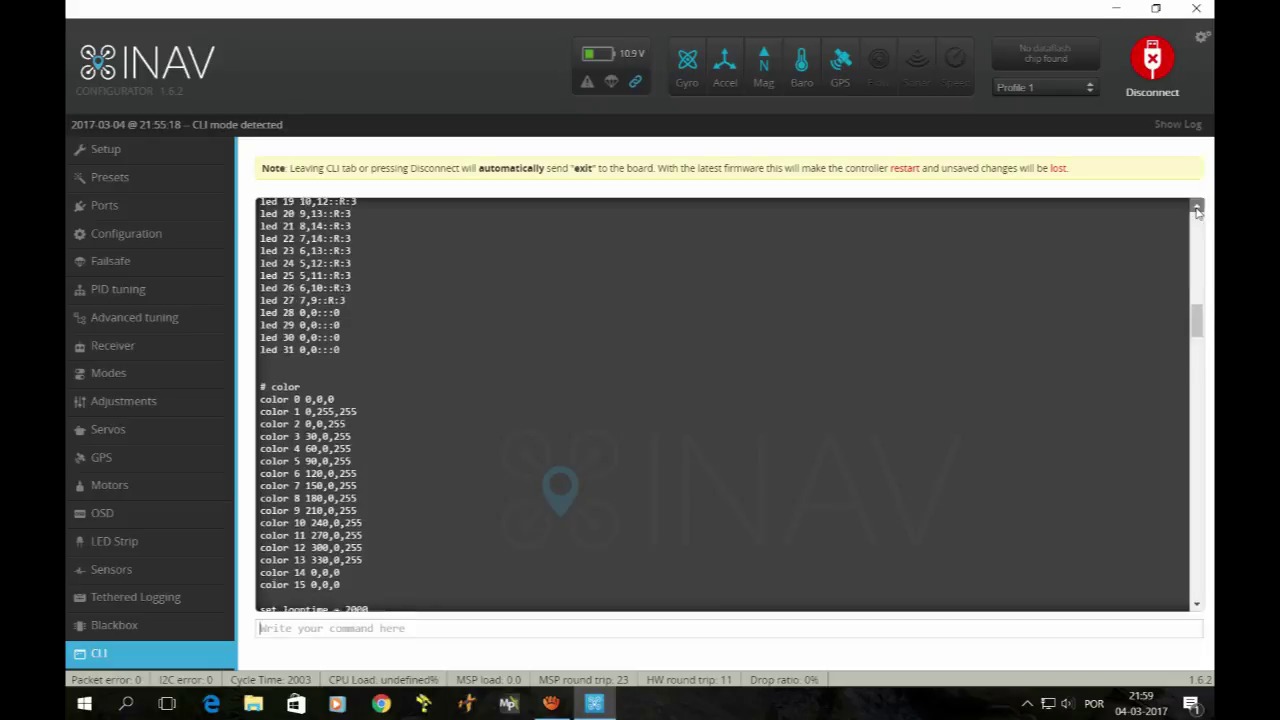
pyautogui.click(1197, 210)
pyautogui.click(1197, 210)
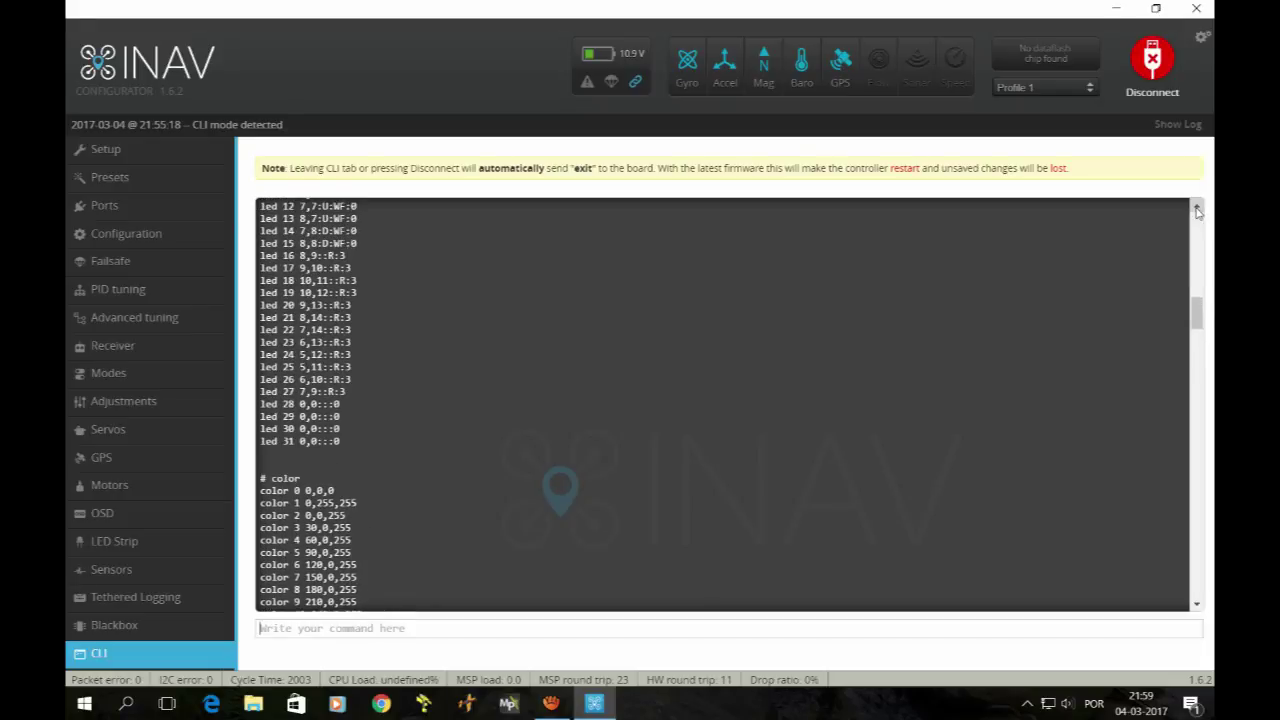
pyautogui.click(1197, 210)
pyautogui.click(1197, 210)
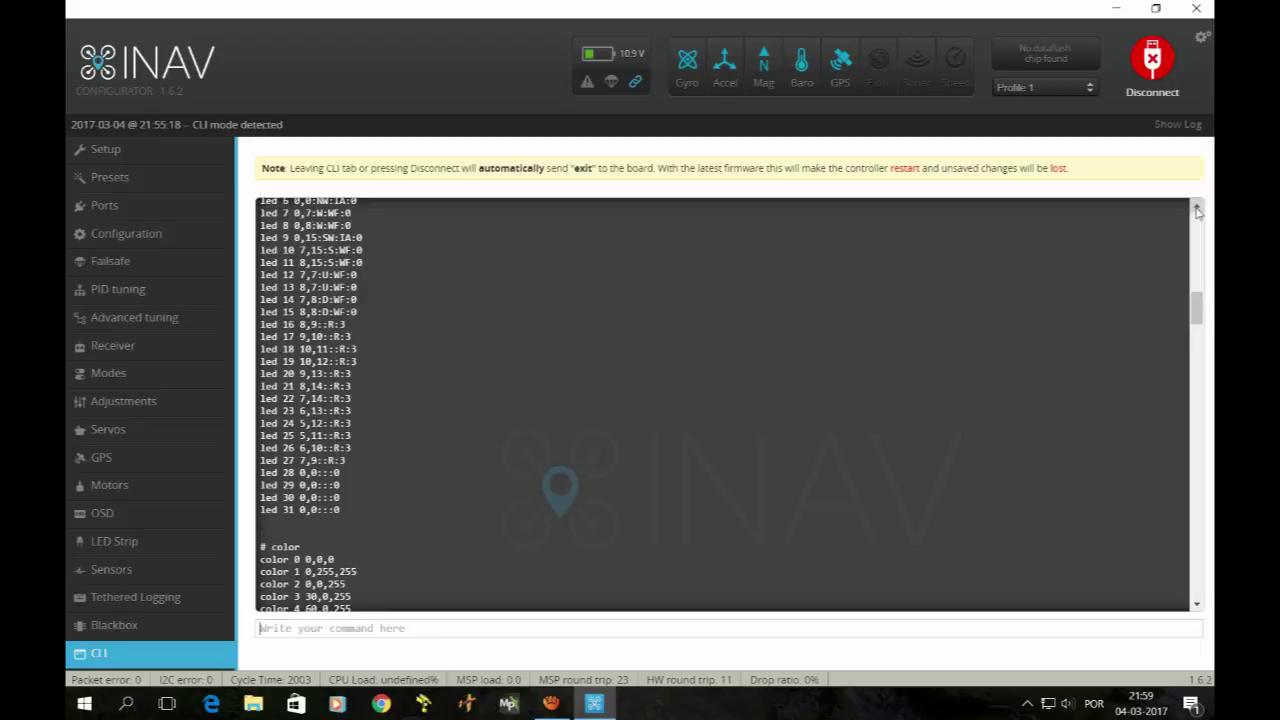
pyautogui.click(1197, 210)
pyautogui.click(1197, 210)
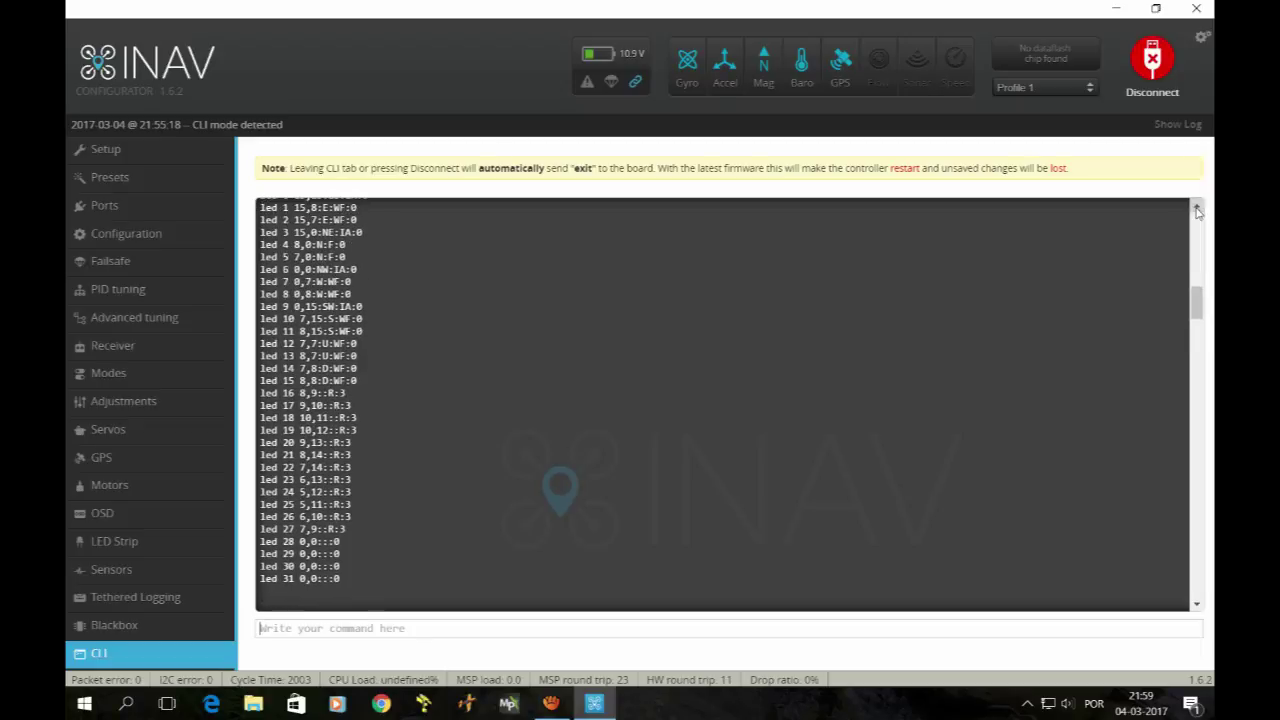
# - Examine the start of the LED section and the serial port and channel map entries in the dump output
pyautogui.click(1197, 210)
pyautogui.click(1197, 210)
pyautogui.click(1197, 210)
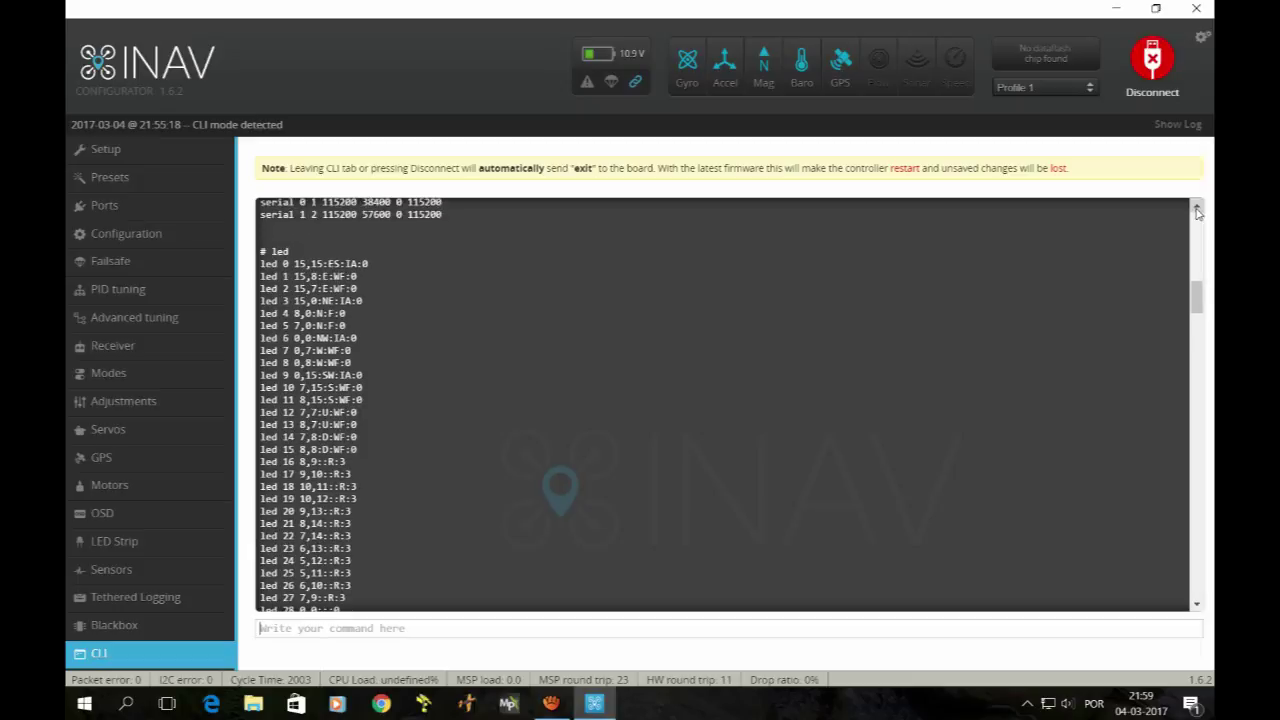
pyautogui.click(1197, 210)
pyautogui.click(1197, 210)
pyautogui.click(1197, 210)
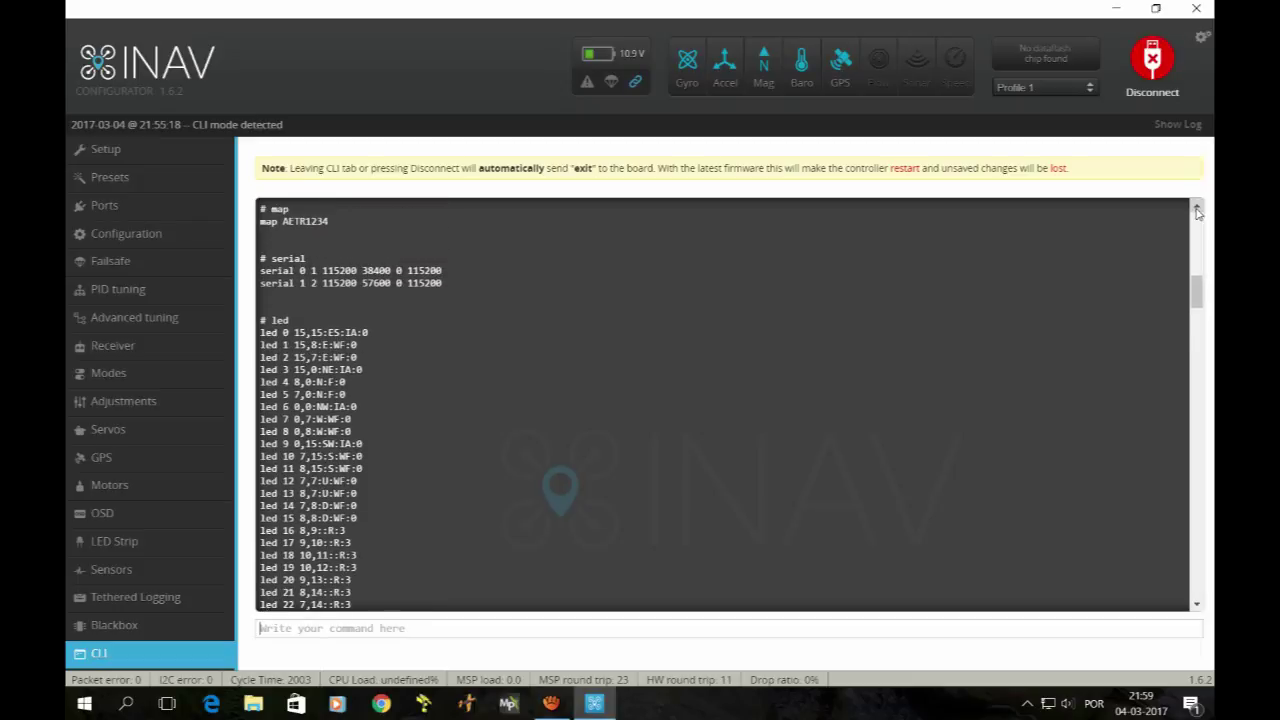
# - Examine the beeper entries in the dump output, from ON_USB back to GYRO_CALIBRATED
pyautogui.click(1197, 210)
pyautogui.click(1197, 210)
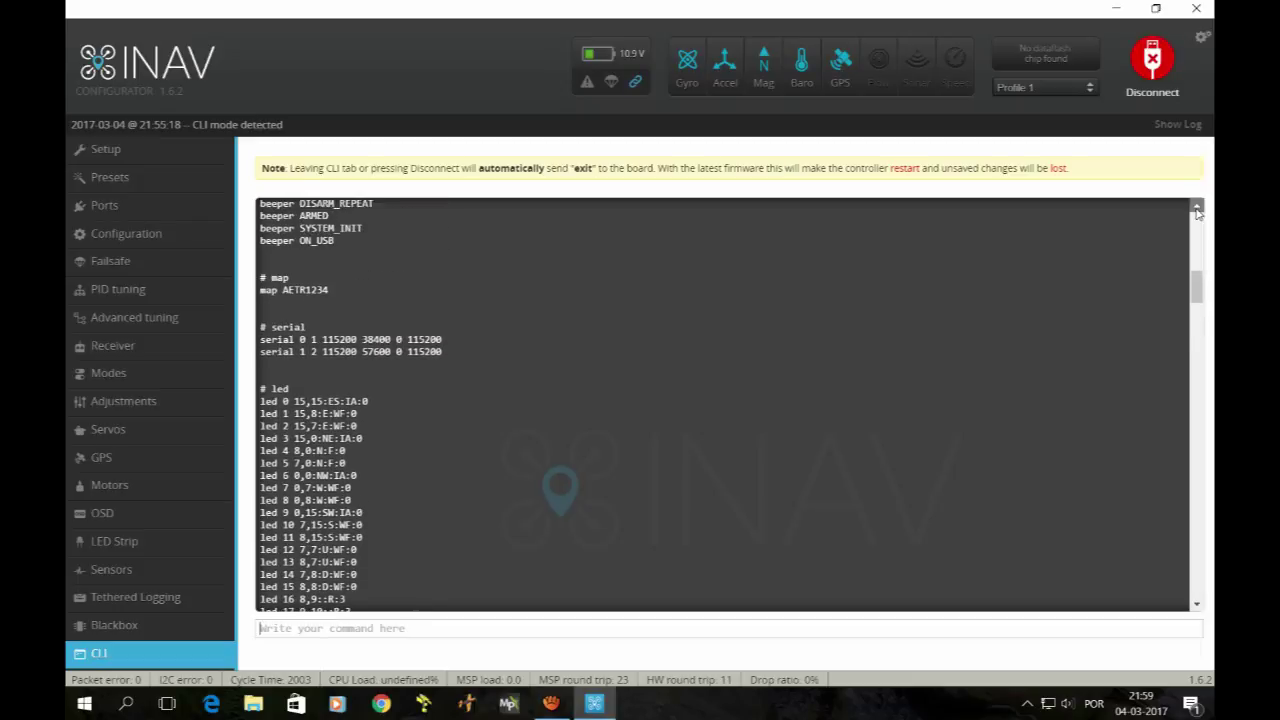
pyautogui.click(1197, 210)
pyautogui.click(1197, 210)
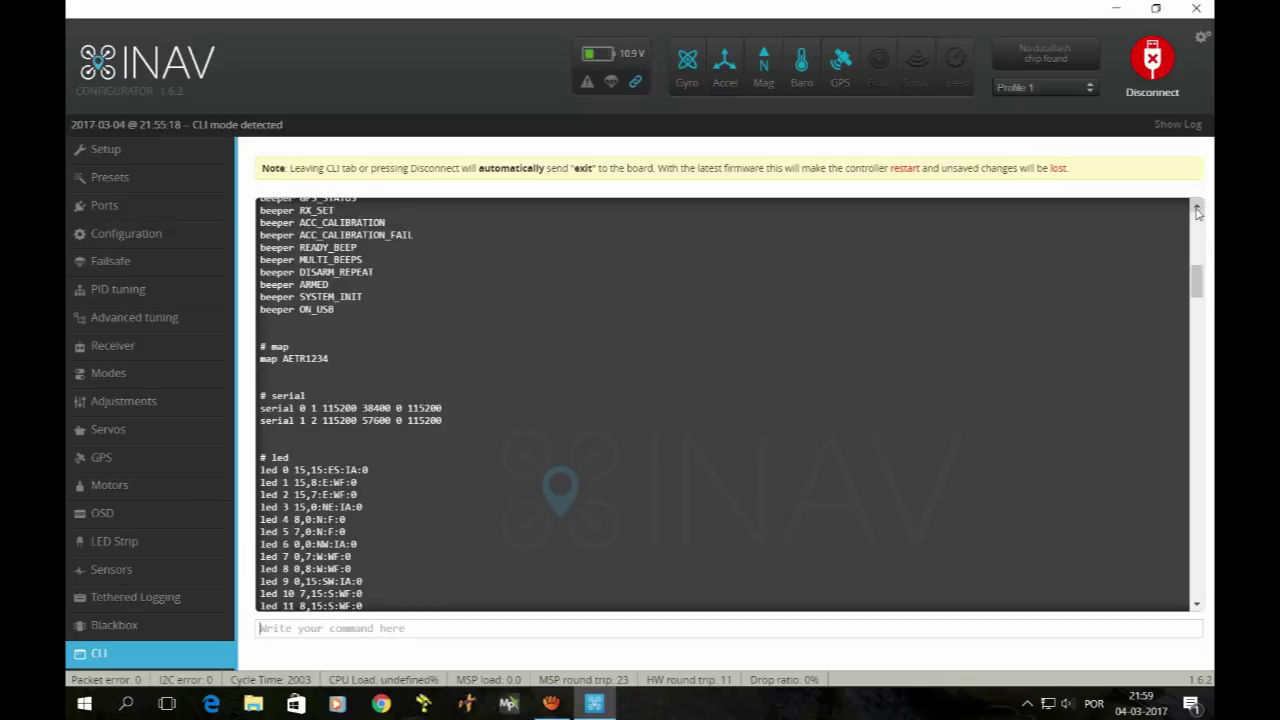
pyautogui.click(1197, 210)
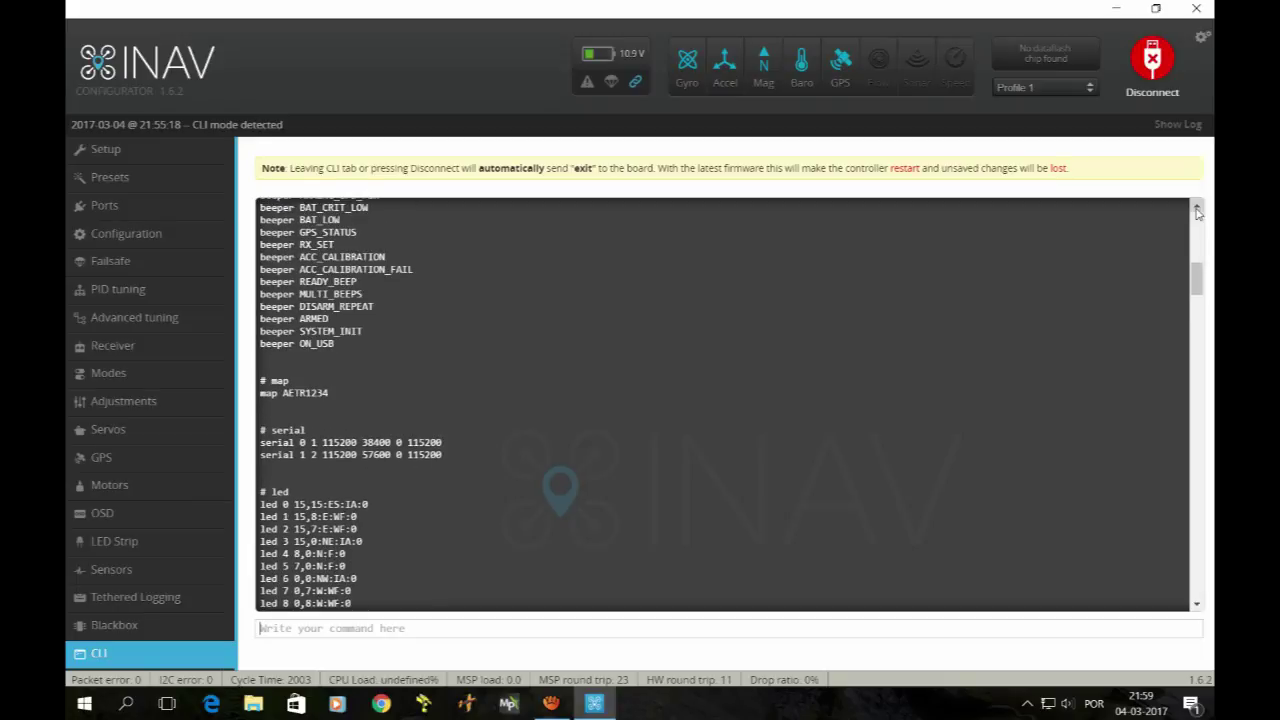
pyautogui.click(1197, 210)
pyautogui.click(1197, 210)
pyautogui.click(1197, 210)
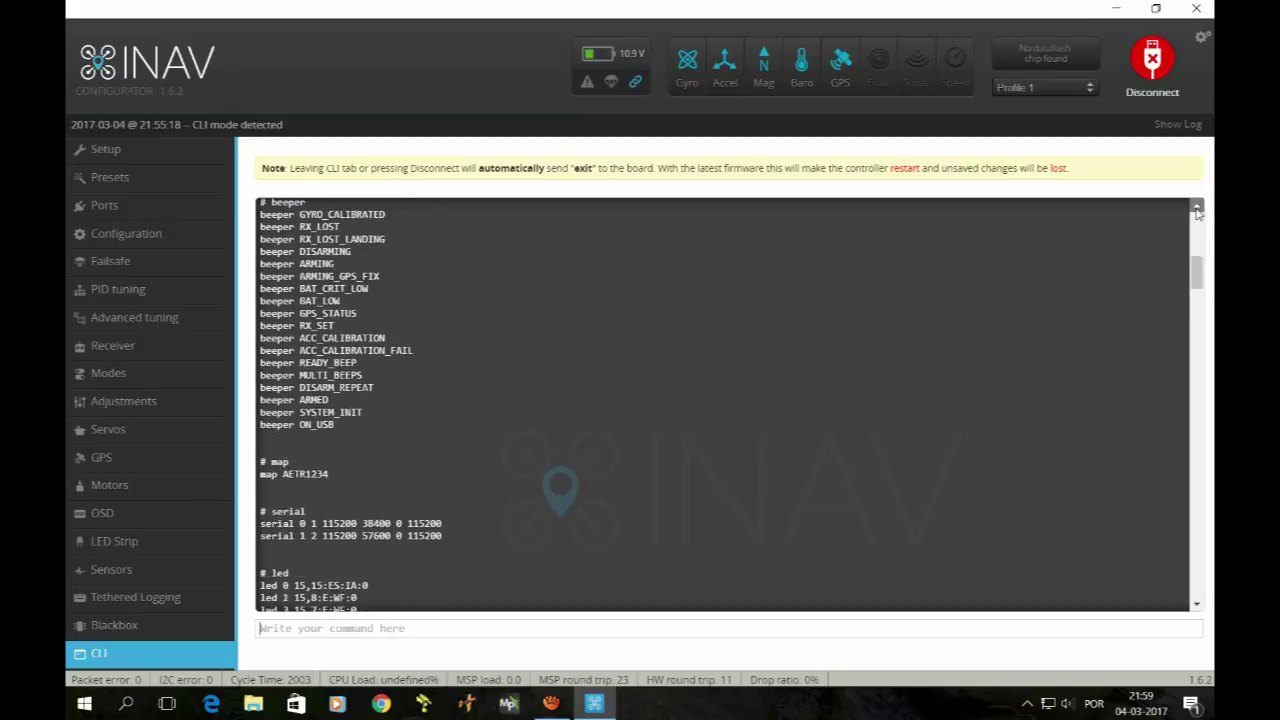
# - Examine the enabled and disabled feature entries in the dump output, back to the start of the feature section
pyautogui.click(1197, 210)
pyautogui.click(1197, 210)
pyautogui.click(1197, 210)
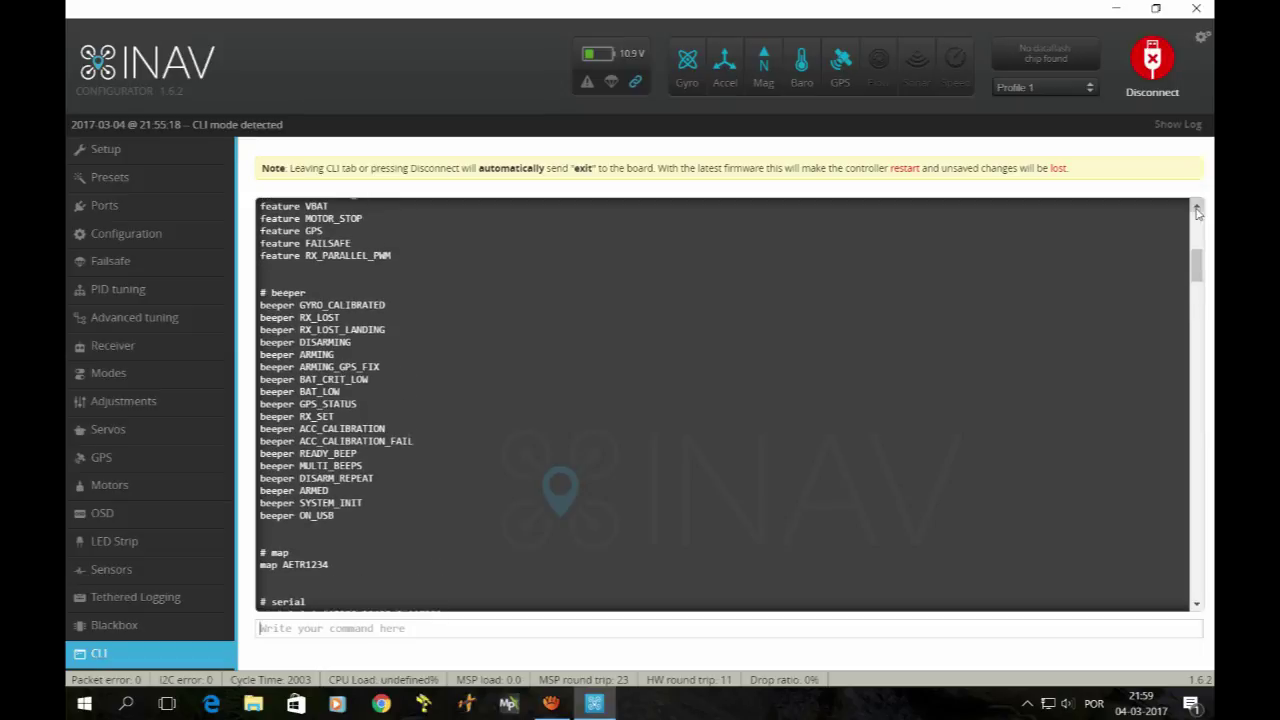
pyautogui.click(1197, 210)
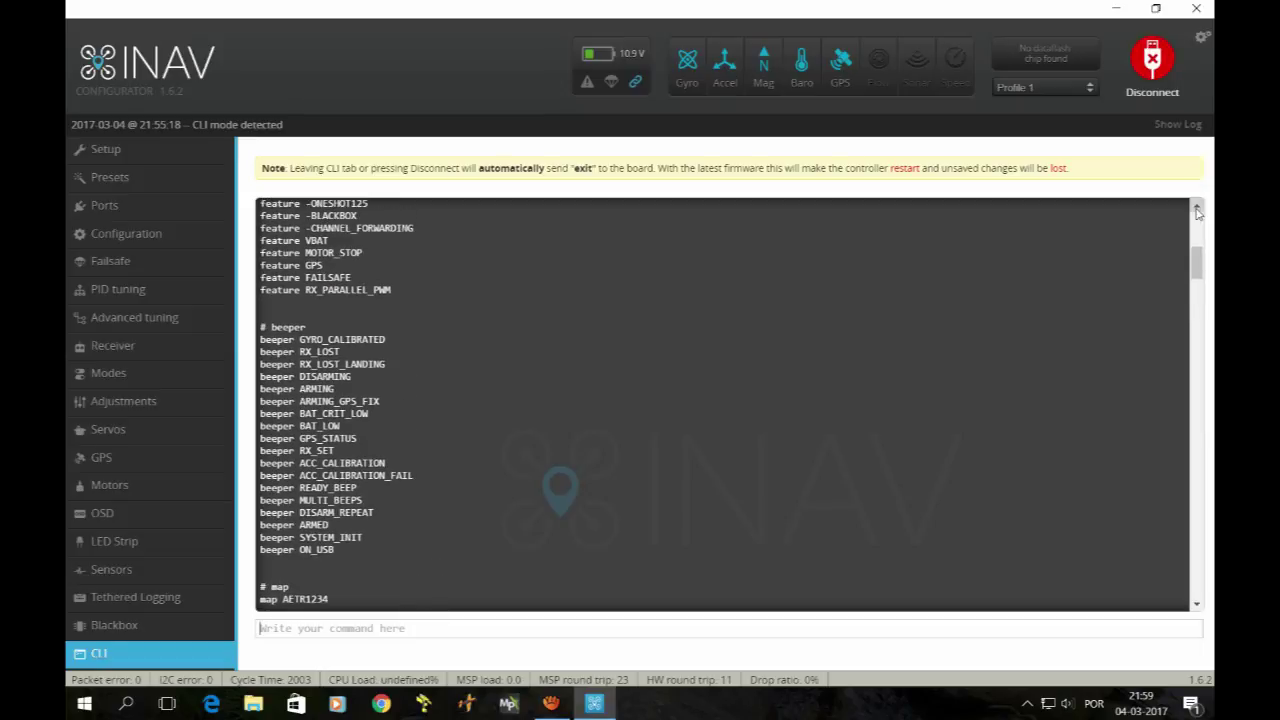
pyautogui.click(1197, 210)
pyautogui.click(1197, 210)
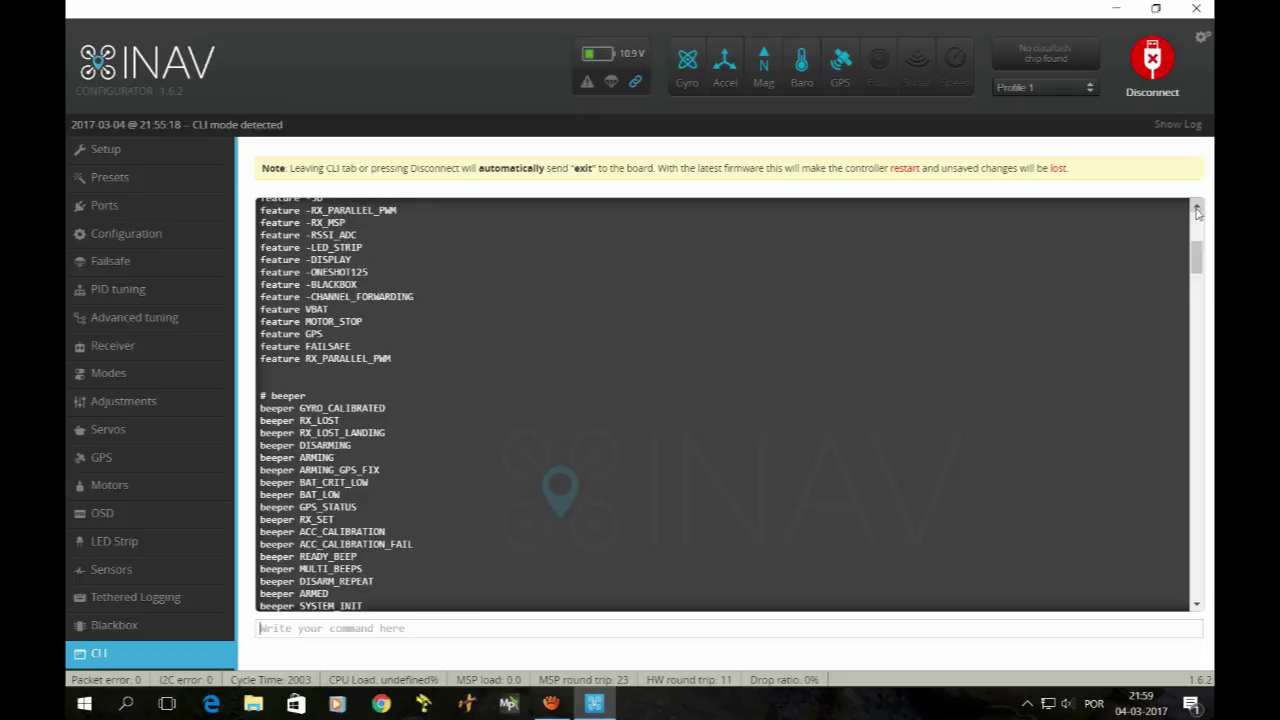
pyautogui.click(1197, 210)
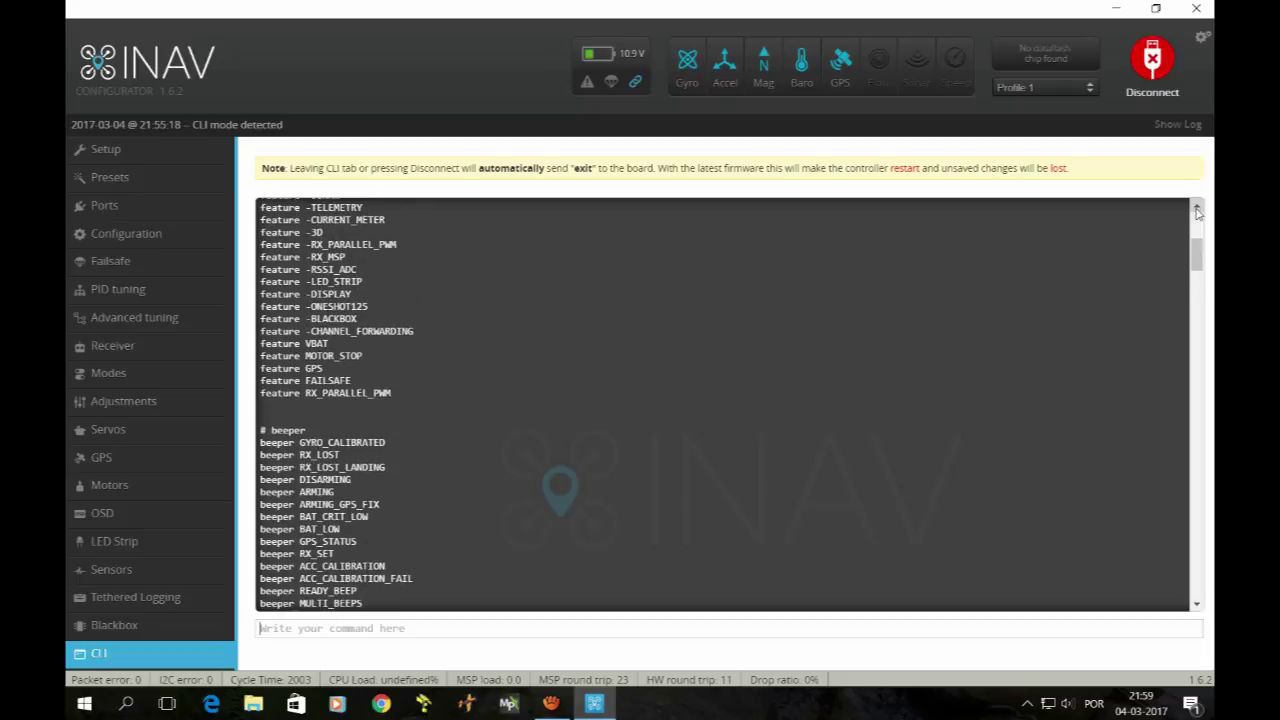
pyautogui.click(1197, 210)
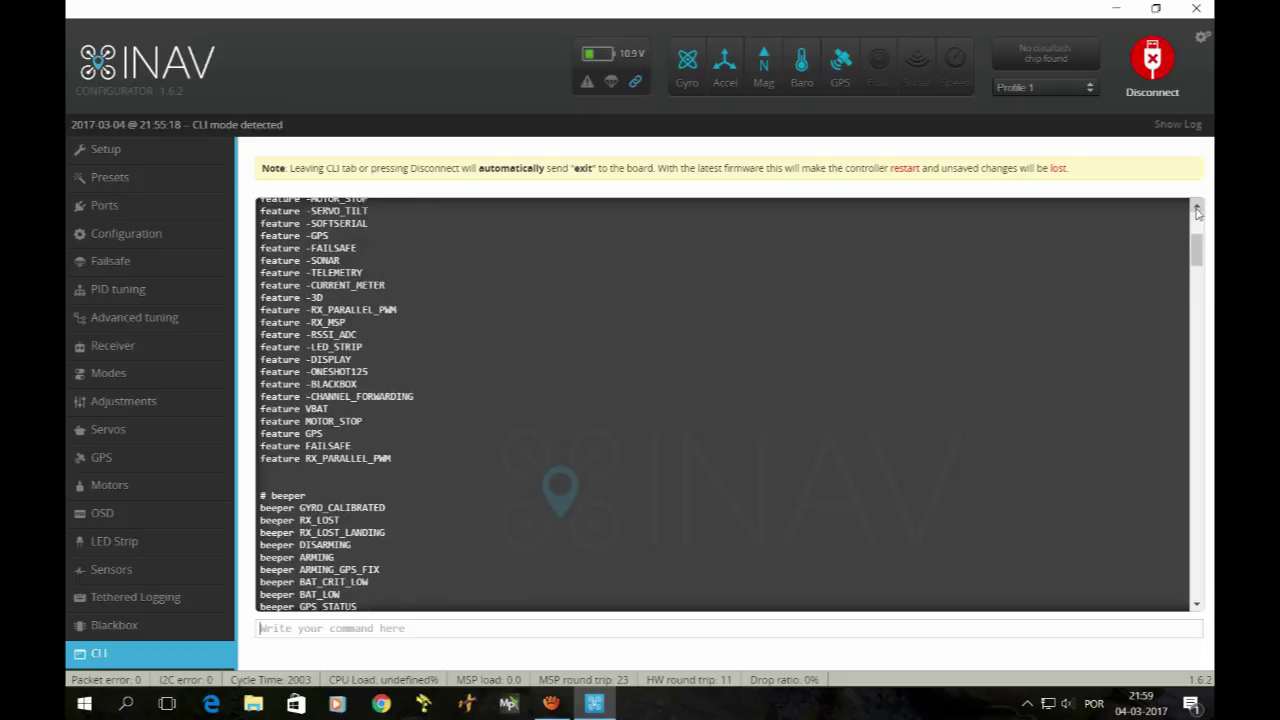
pyautogui.click(1197, 209)
pyautogui.click(1197, 209)
pyautogui.click(1197, 209)
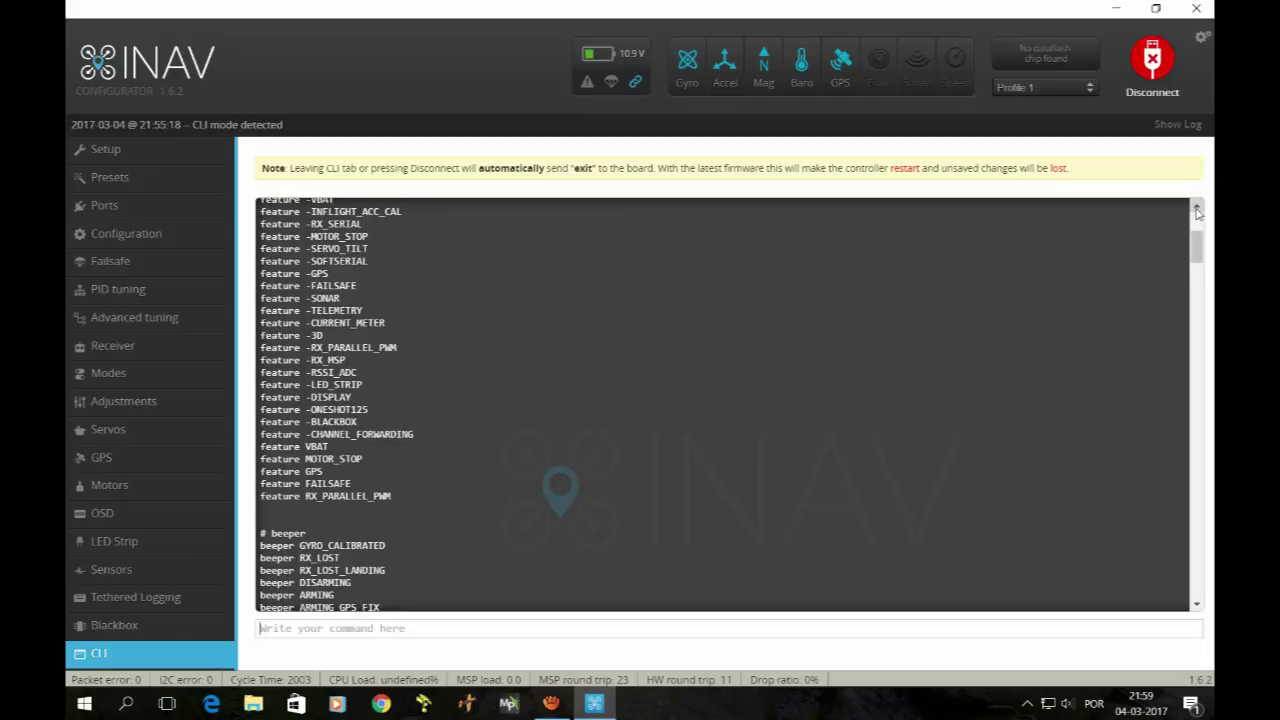
pyautogui.click(1197, 209)
pyautogui.click(1197, 209)
pyautogui.click(1197, 209)
pyautogui.click(1197, 209)
pyautogui.click(1197, 209)
pyautogui.click(1197, 209)
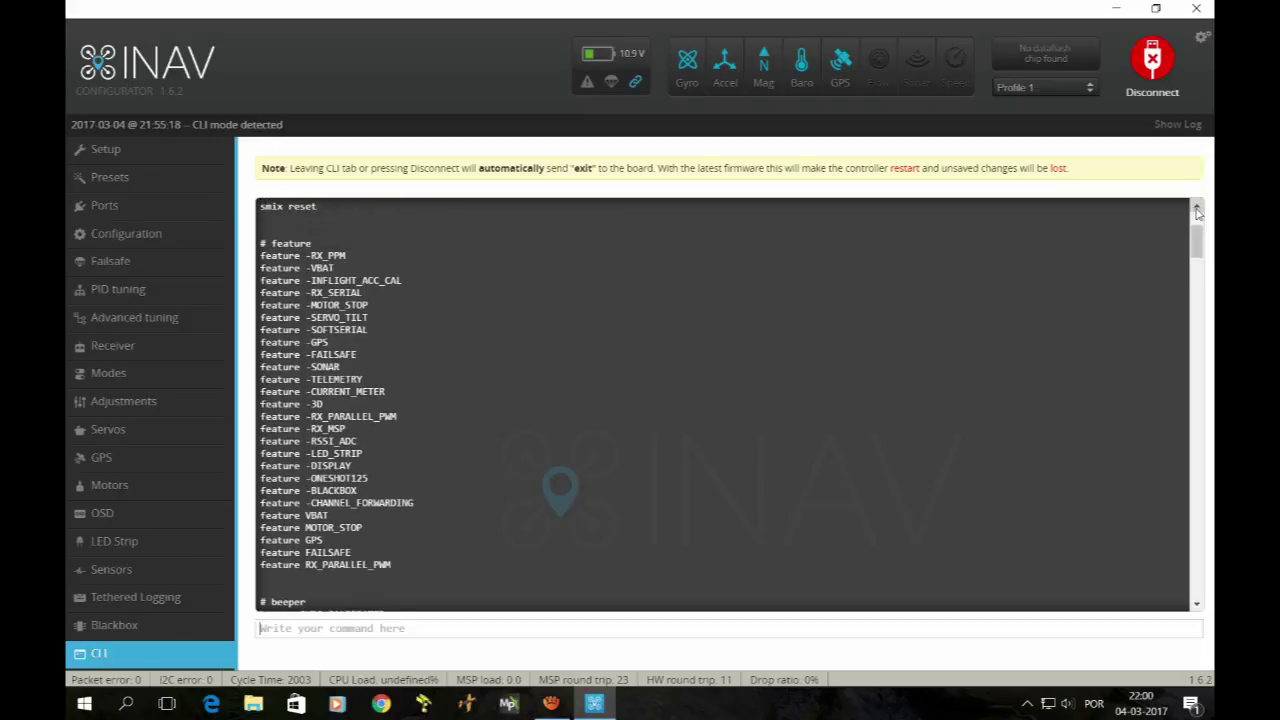
# - Read back through the mixer, config flags and firmware version lines to the very beginning of the CLI output
pyautogui.click(1197, 209)
pyautogui.click(1197, 209)
pyautogui.click(1197, 209)
pyautogui.click(1197, 209)
pyautogui.click(1197, 209)
pyautogui.click(1197, 209)
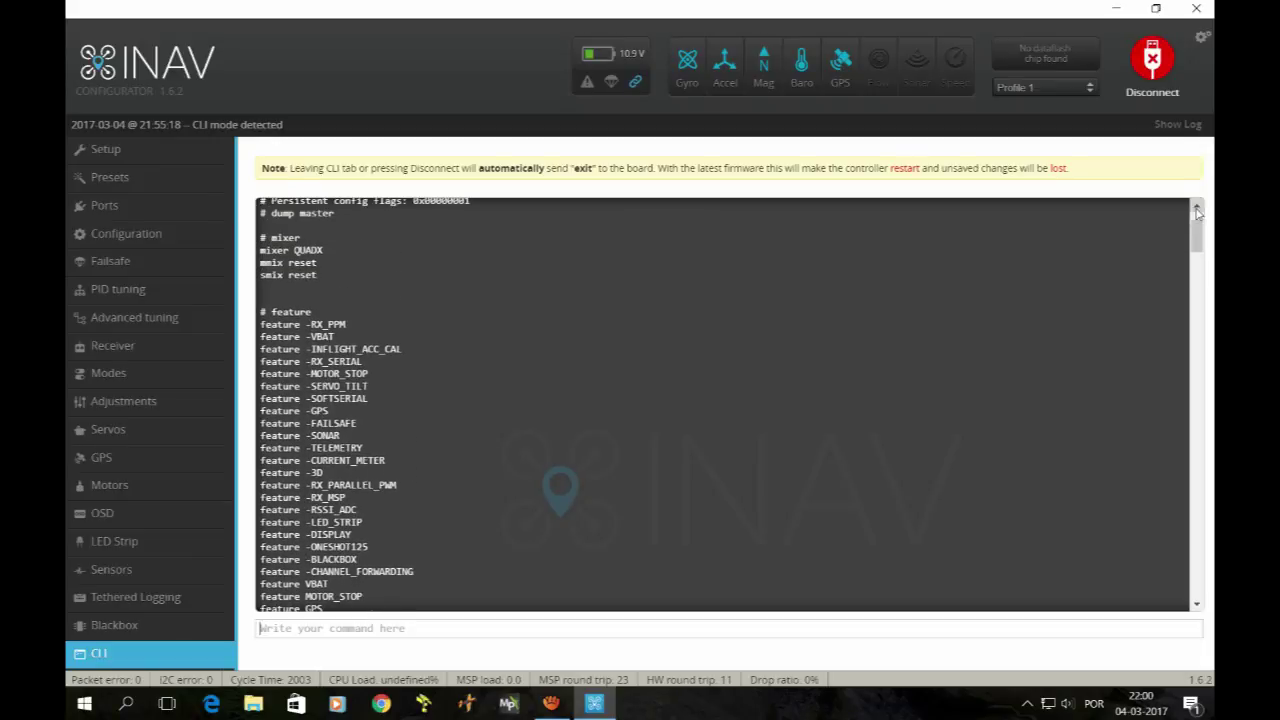
pyautogui.click(1197, 209)
pyautogui.click(1197, 209)
pyautogui.click(1197, 209)
pyautogui.click(1197, 209)
pyautogui.click(1197, 209)
pyautogui.click(1197, 209)
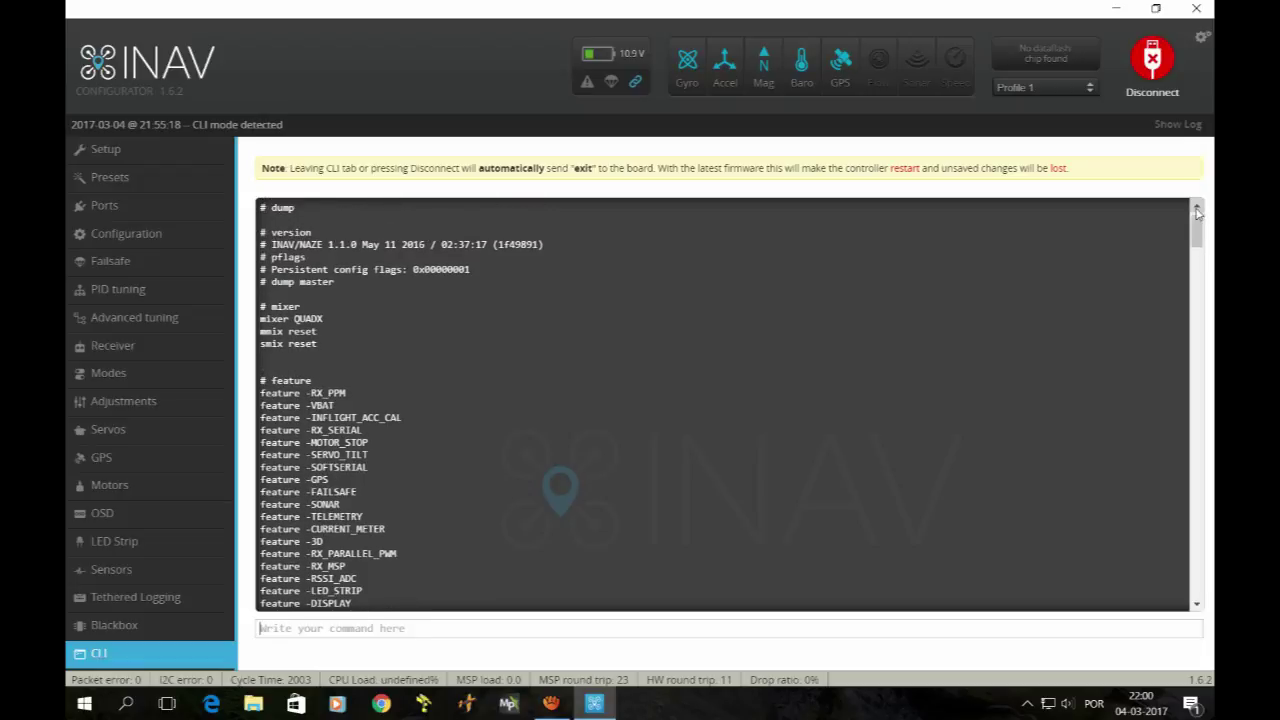
pyautogui.click(1197, 209)
pyautogui.click(1197, 209)
pyautogui.click(1197, 209)
pyautogui.click(1197, 209)
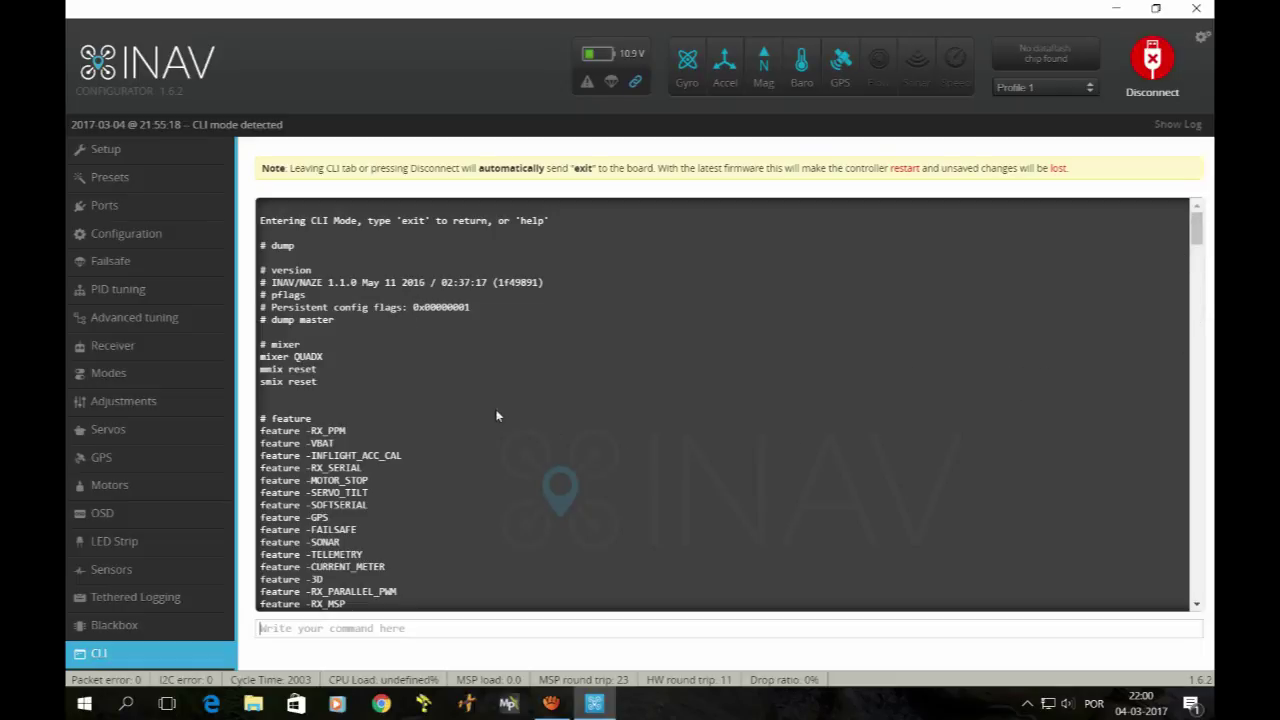
# - Look over the feature and beeper sections of the dump output once more, down to the channel map
pyautogui.scroll(-5, 496, 412)
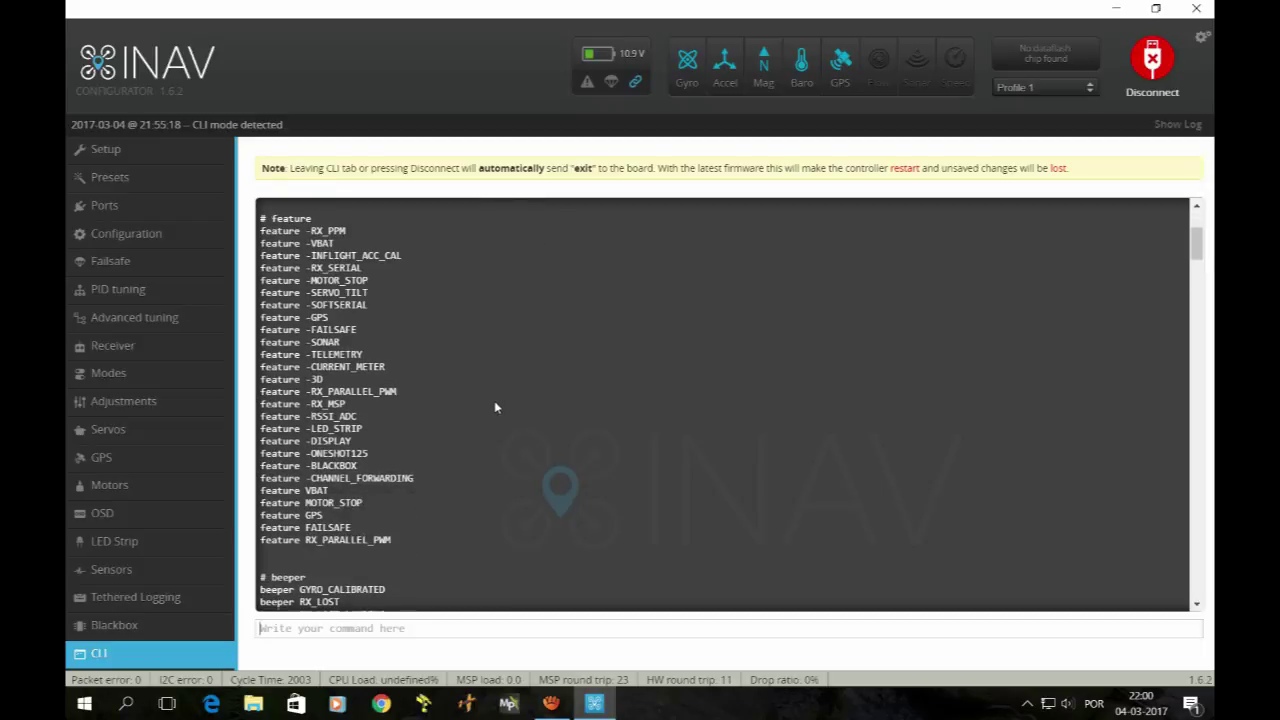
pyautogui.scroll(-3, 495, 407)
pyautogui.scroll(-3, 497, 405)
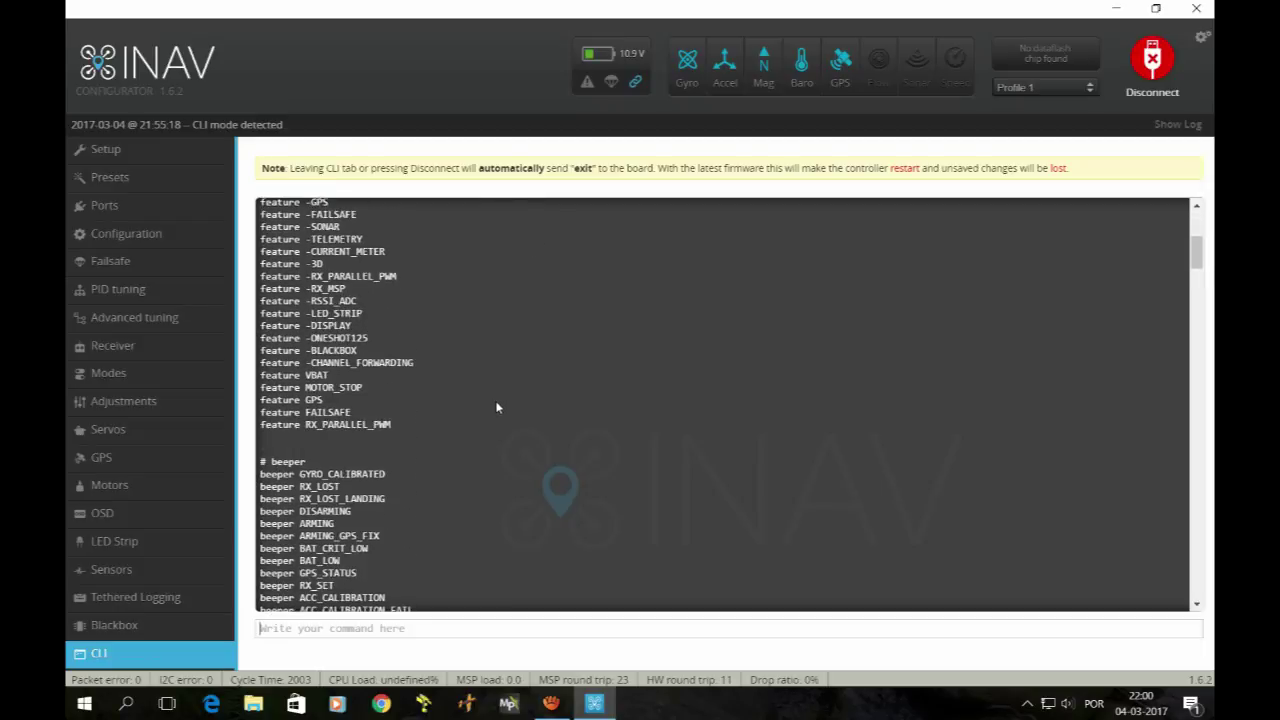
pyautogui.scroll(-1, 500, 400)
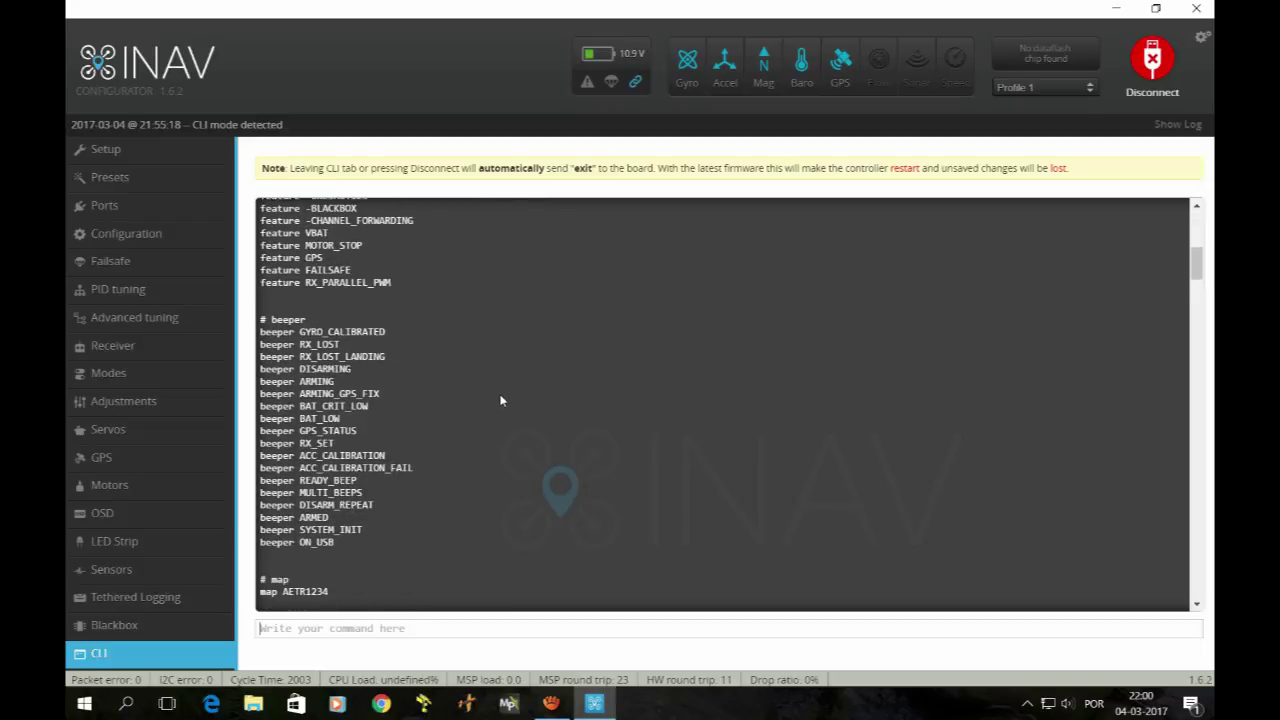
# - Review the Failsafe page's pulse range, channel fallback and stage 2 settings, including the failsafe procedure options
pyautogui.click(124, 262)
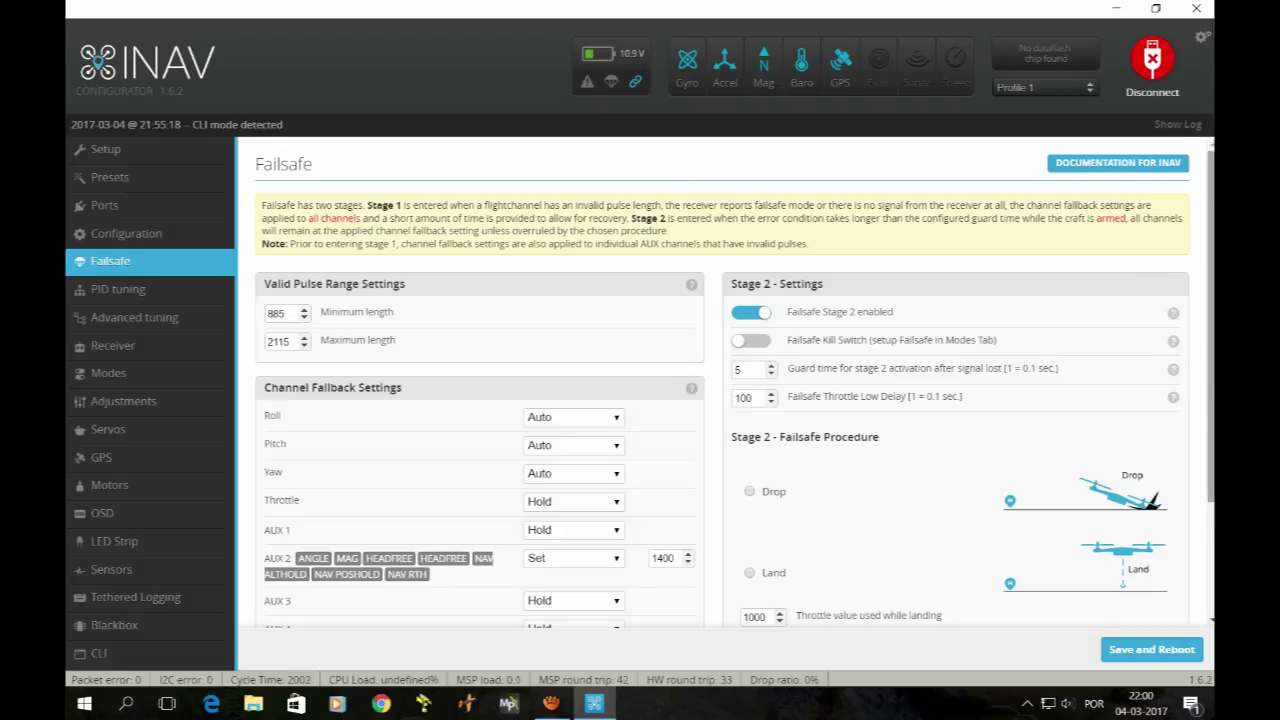
pyautogui.scroll(-3, 1088, 361)
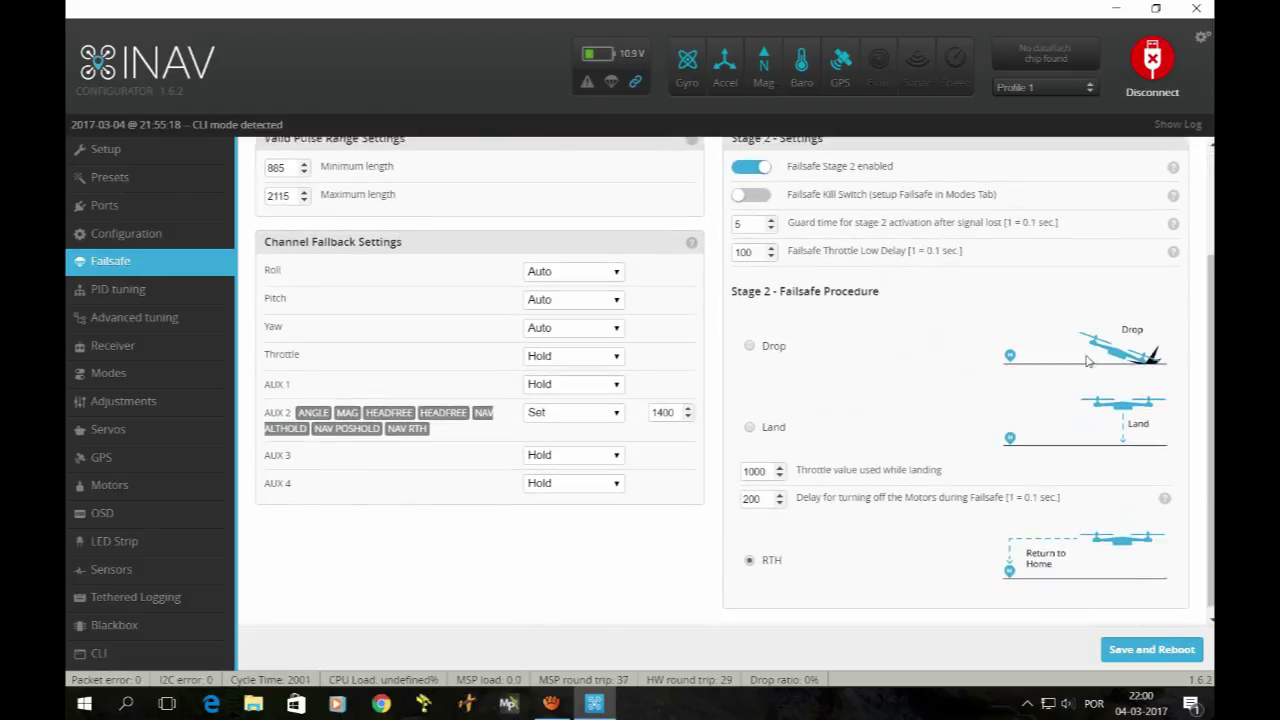
pyautogui.scroll(-1, 1088, 361)
pyautogui.scroll(5, 1088, 357)
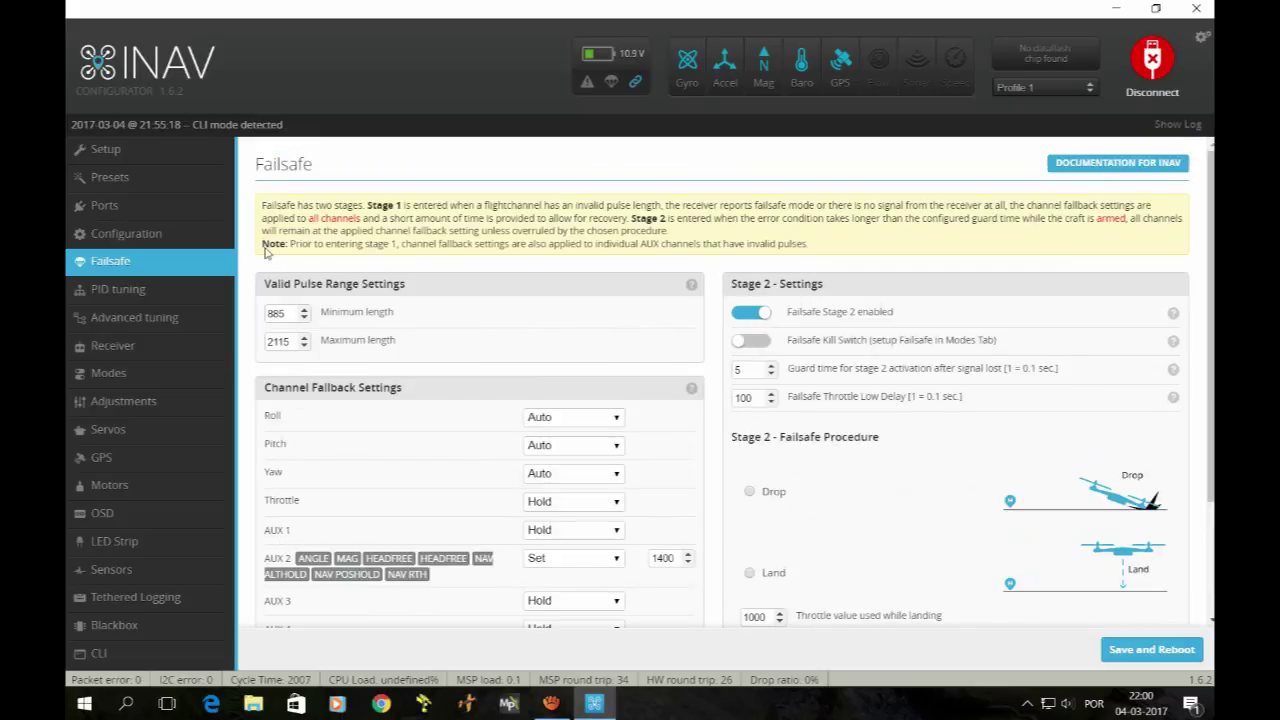
# - Review the Configuration page's mixer, sensor alignment, battery, receiver, GPS, 3D and other feature settings
pyautogui.click(156, 240)
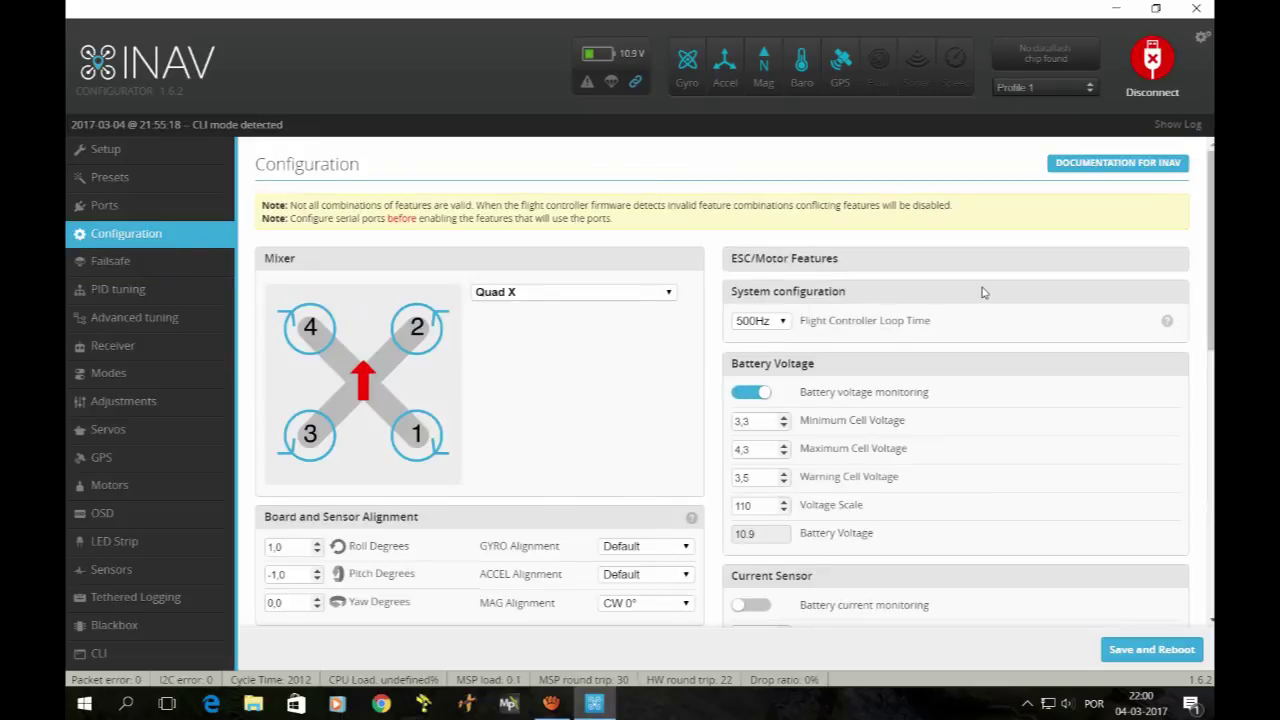
pyautogui.scroll(-2, 982, 292)
pyautogui.scroll(-3, 982, 292)
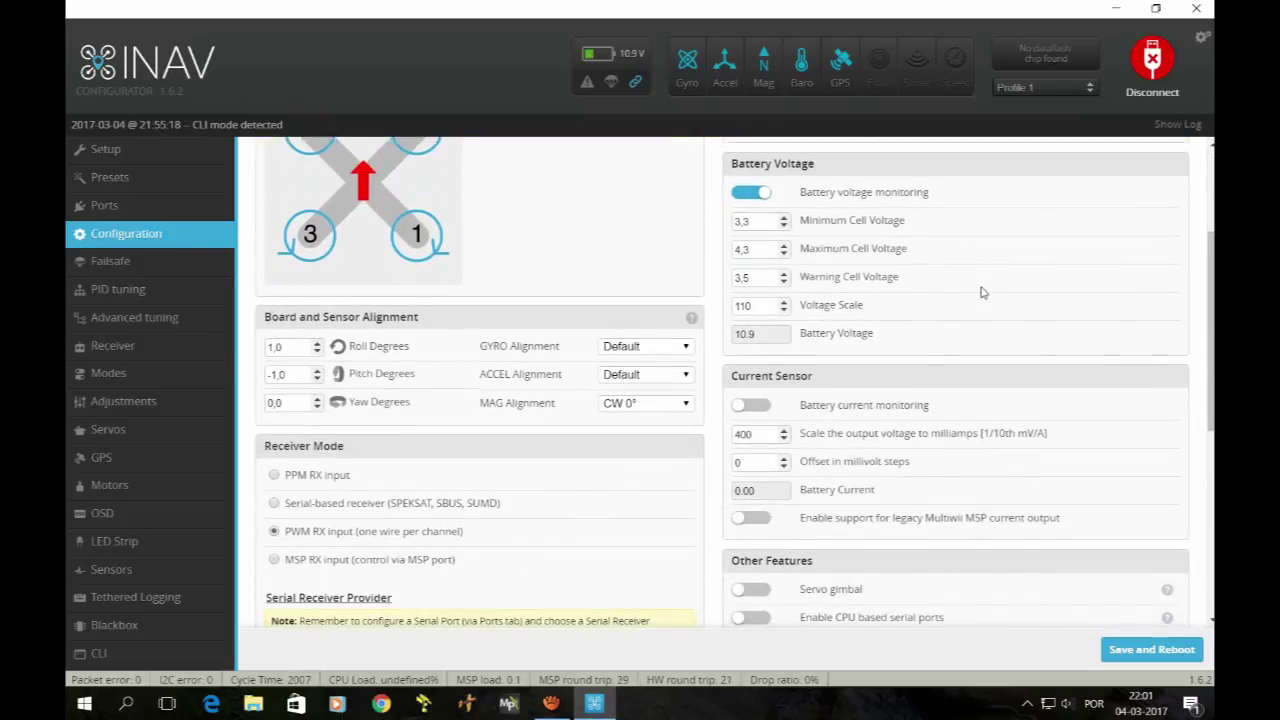
pyautogui.scroll(-6, 982, 292)
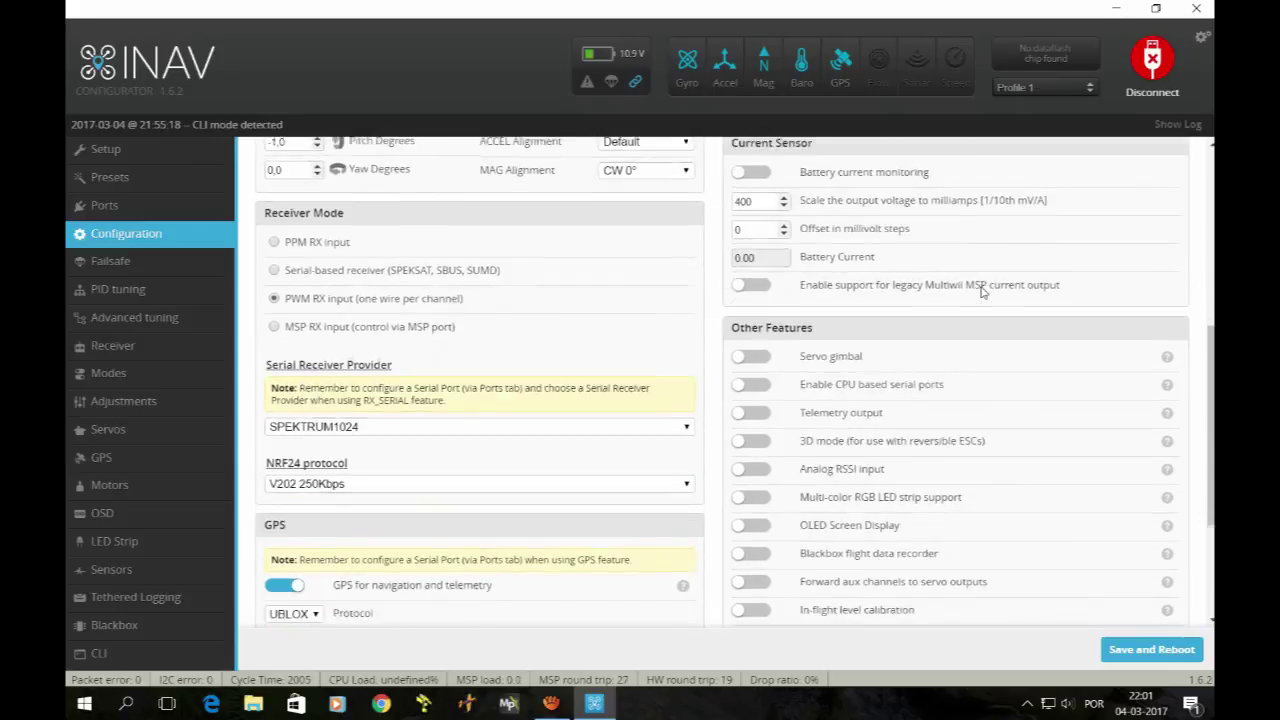
pyautogui.scroll(-6, 982, 292)
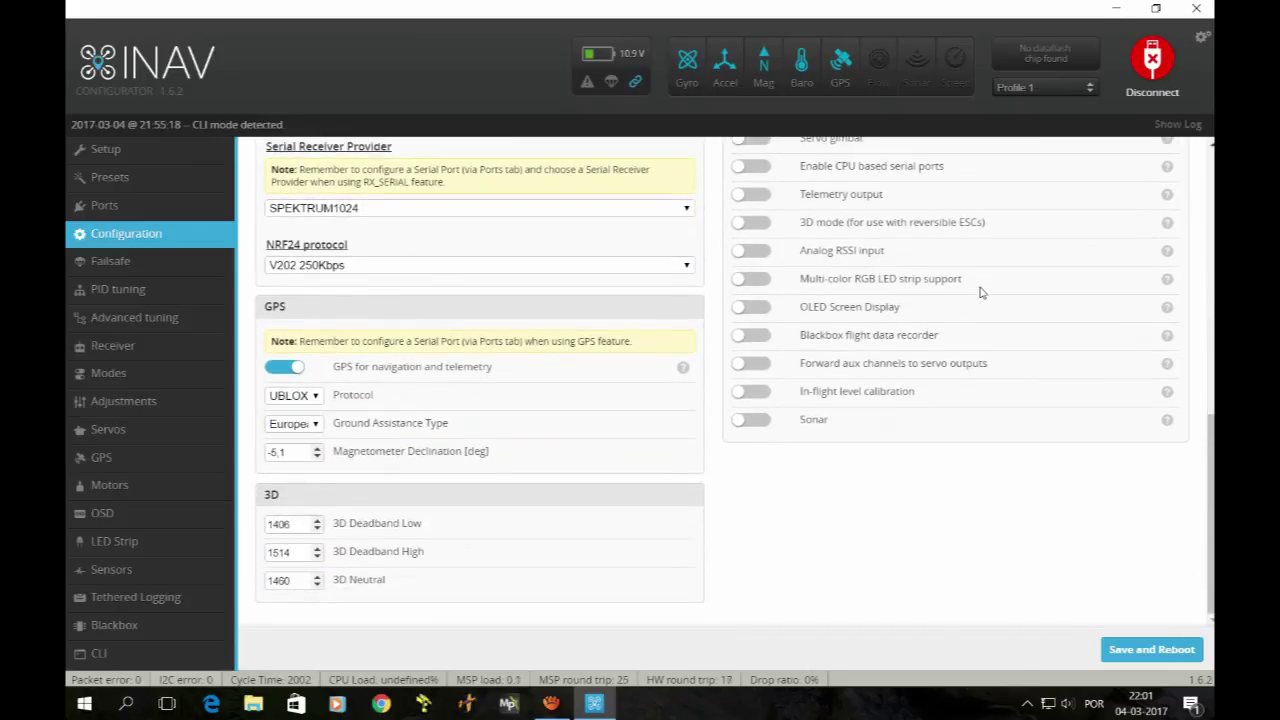
pyautogui.scroll(12, 982, 292)
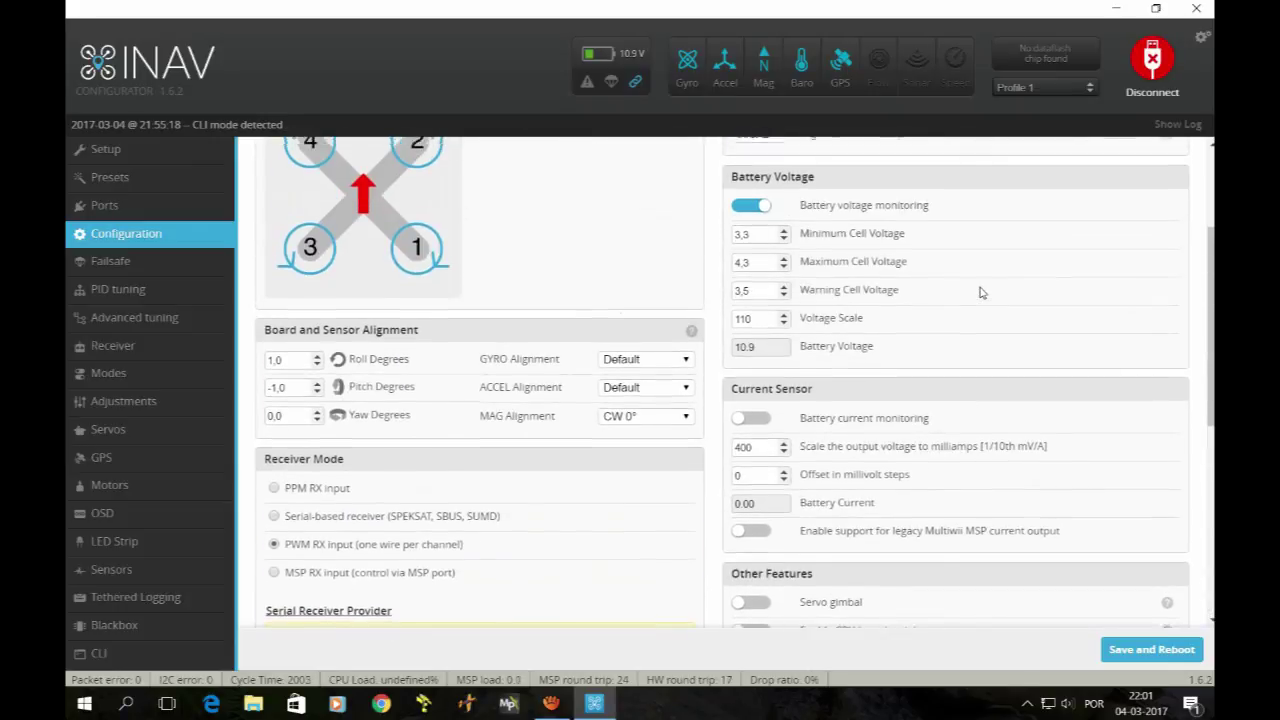
pyautogui.scroll(5, 980, 292)
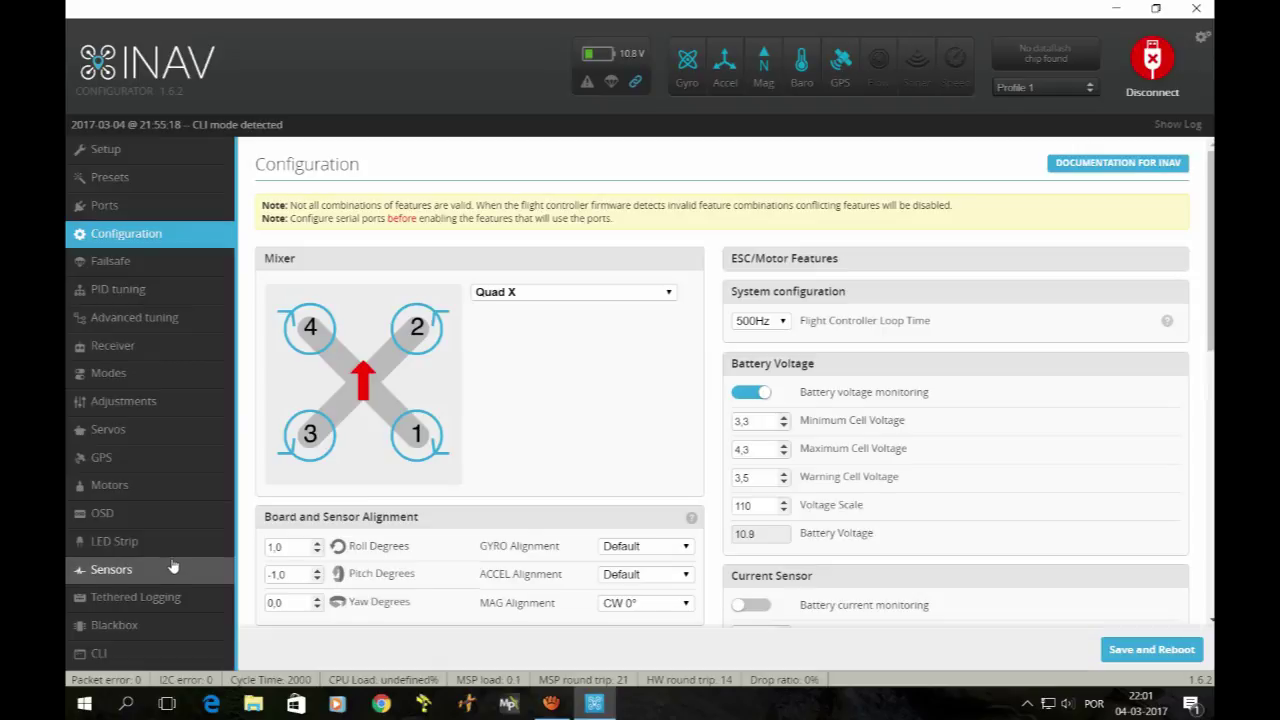
# - Open the Setup page and check the model attitude, pre-arming checks, battery info and GPS fix details
pyautogui.click(110, 150)
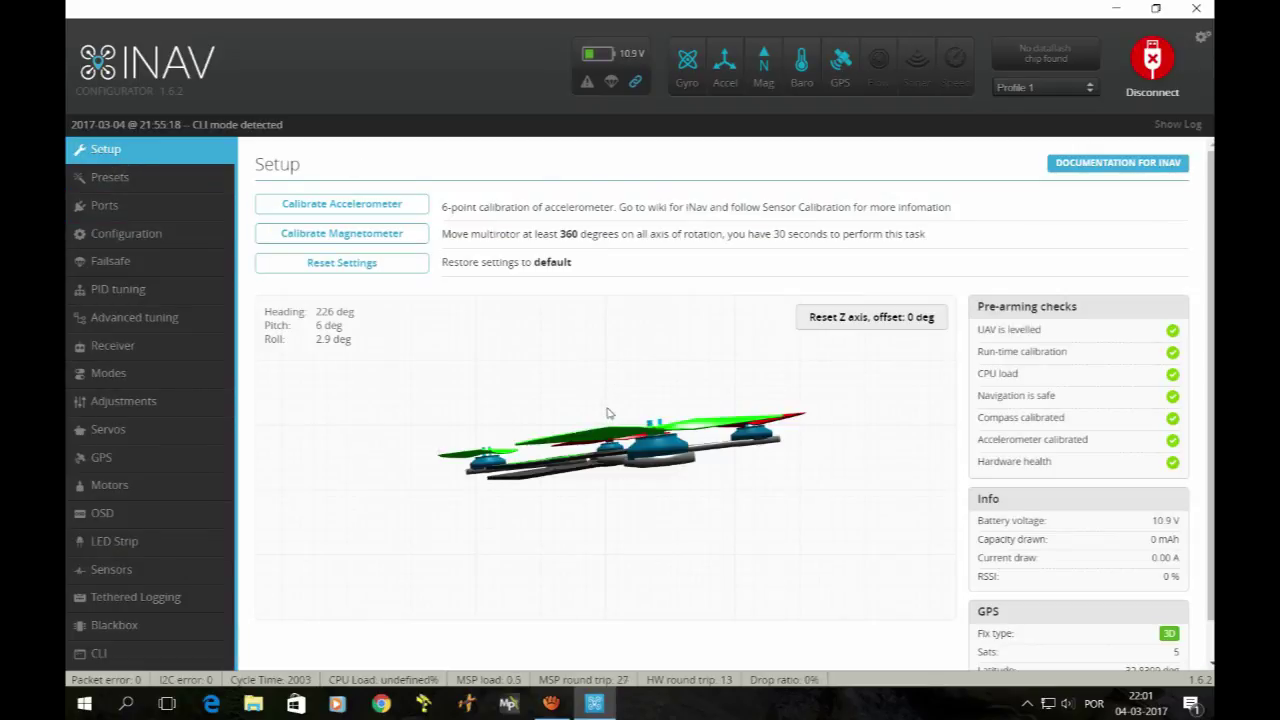
pyautogui.scroll(-1, 1130, 450)
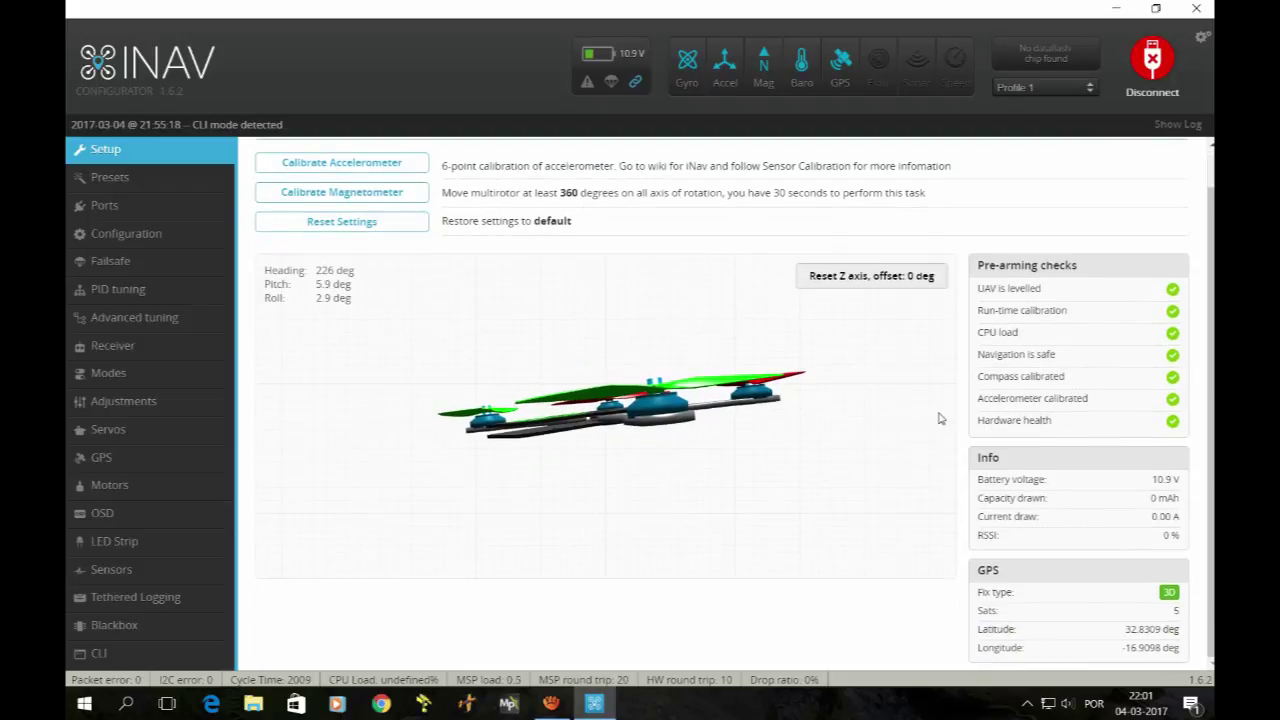
pyautogui.scroll(1, 940, 418)
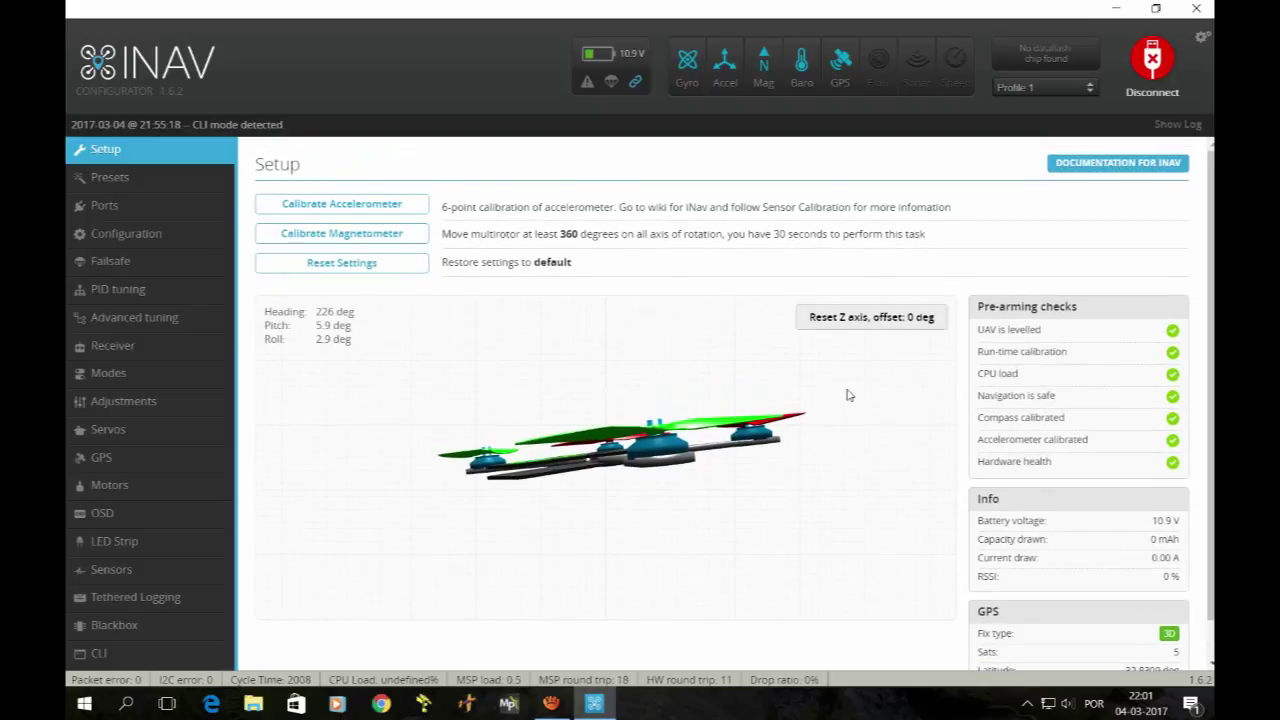